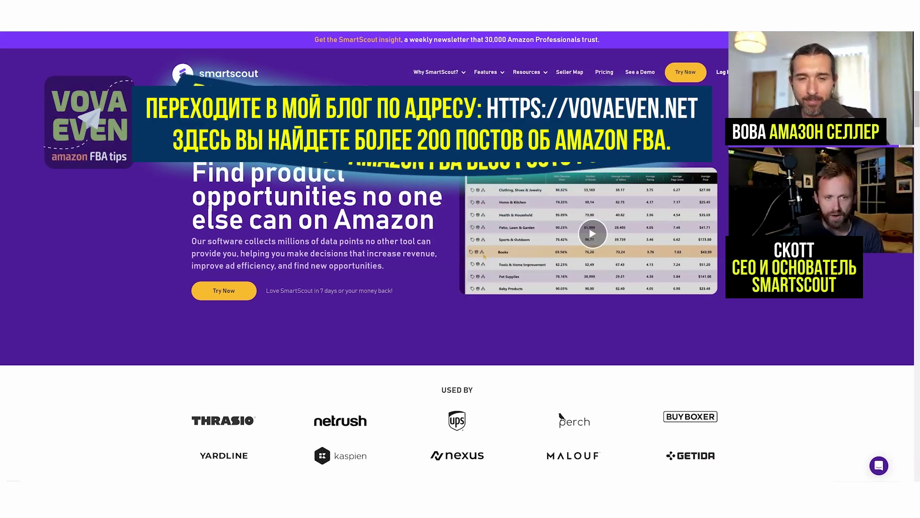
pyautogui.tripleClick(271, 185)
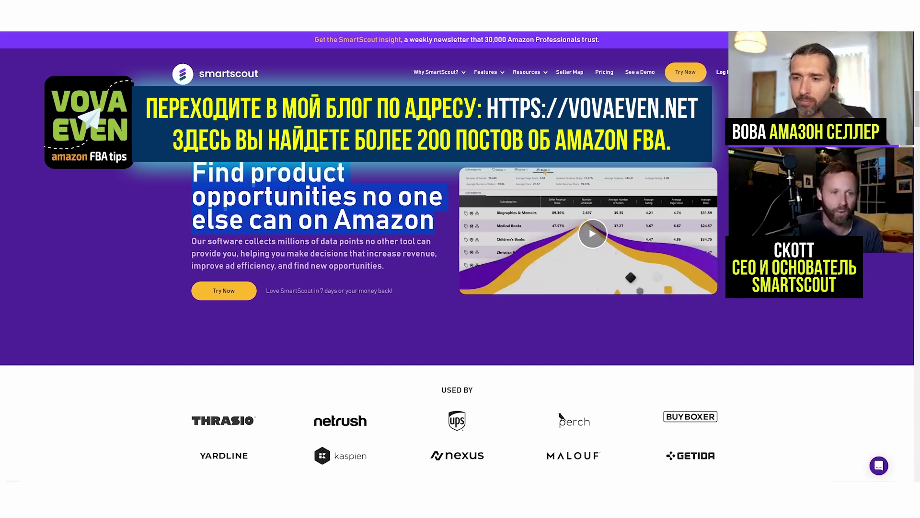
pyautogui.click(209, 206)
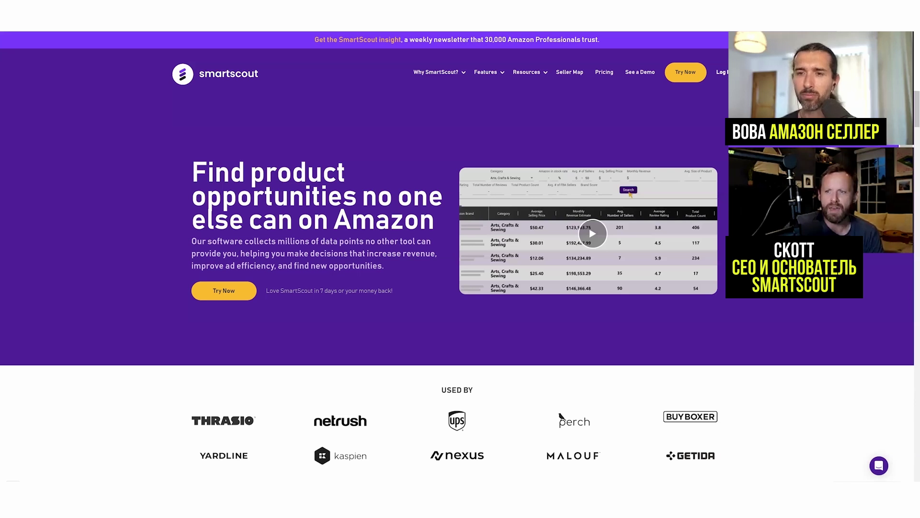
# Examine the SmartScout Data Levels section of the homepage, including the details of the Brand and Seller levels.
pyautogui.scroll(-15, 460, 199)
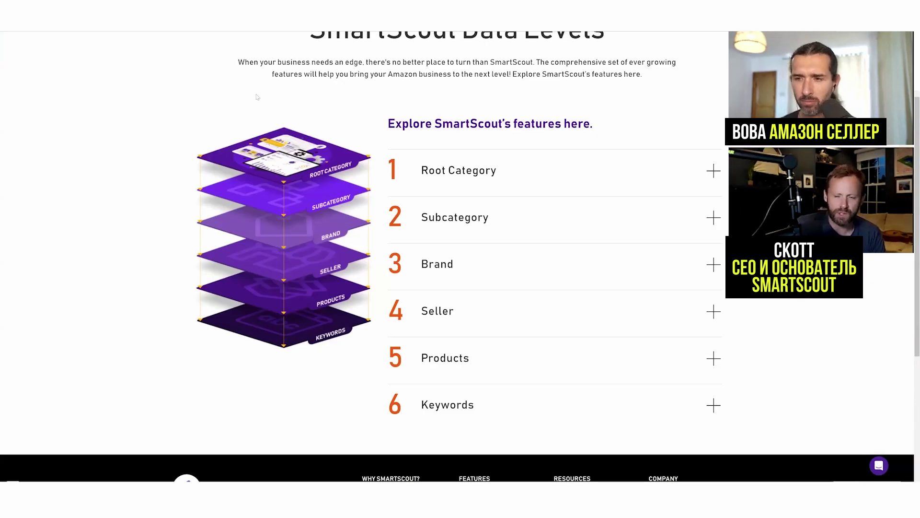
pyautogui.scroll(2, 332, 215)
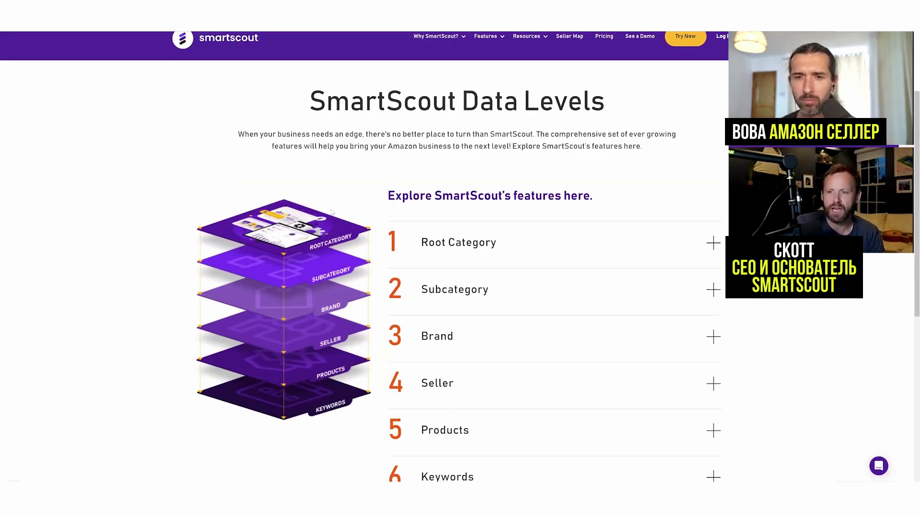
pyautogui.scroll(-2, 365, 218)
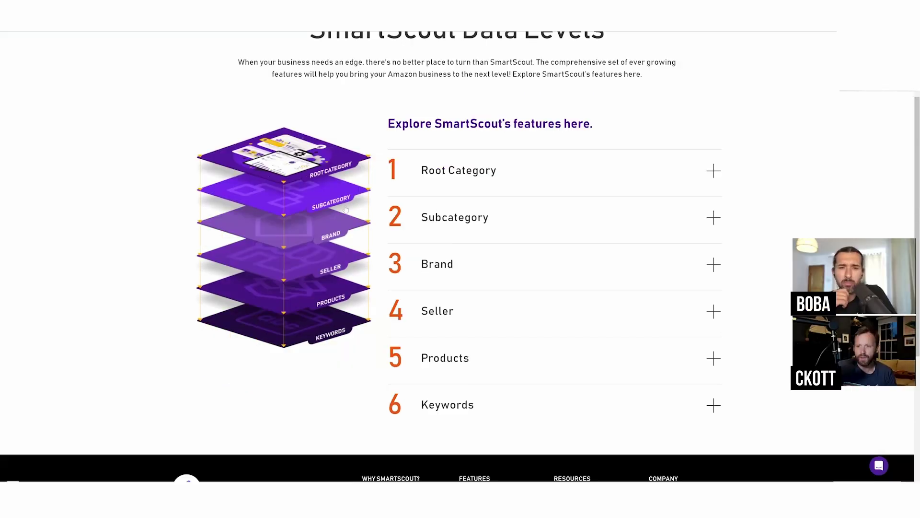
pyautogui.scroll(1, 433, 226)
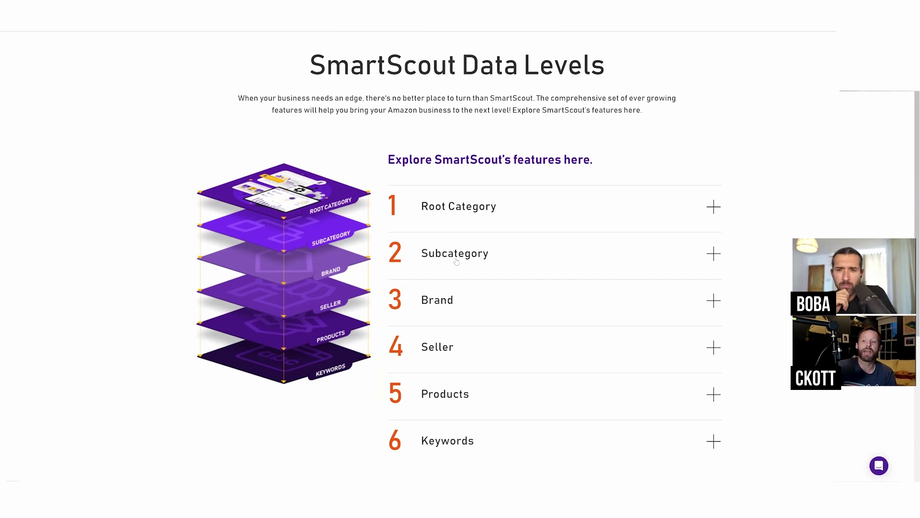
pyautogui.click(445, 295)
pyautogui.click(546, 308)
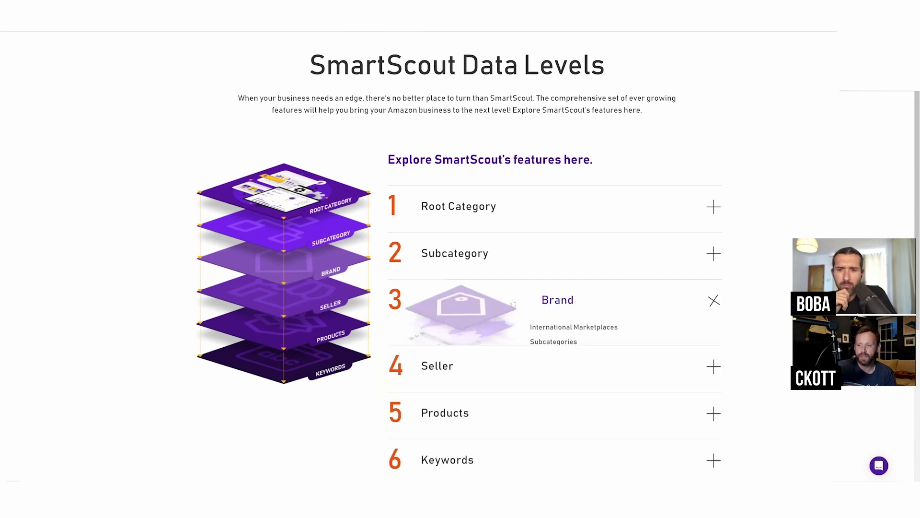
pyautogui.scroll(-1, 476, 305)
pyautogui.click(424, 310)
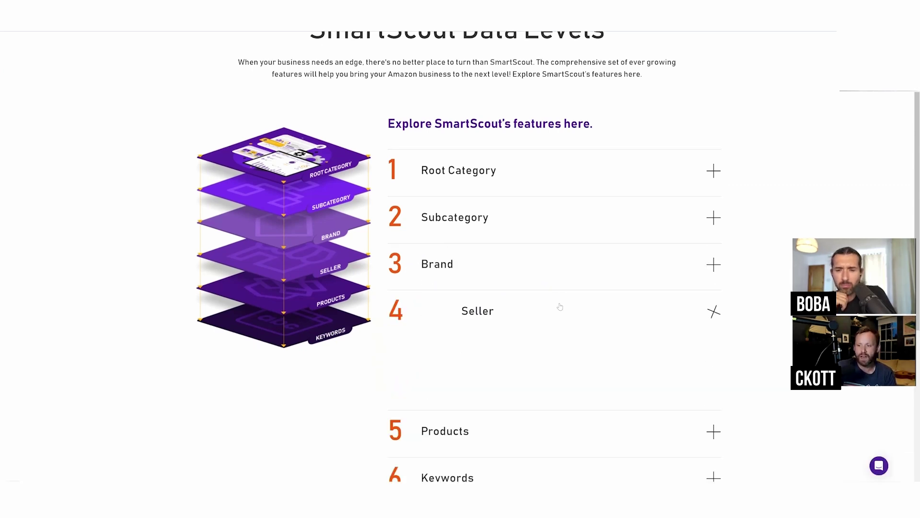
pyautogui.click(467, 299)
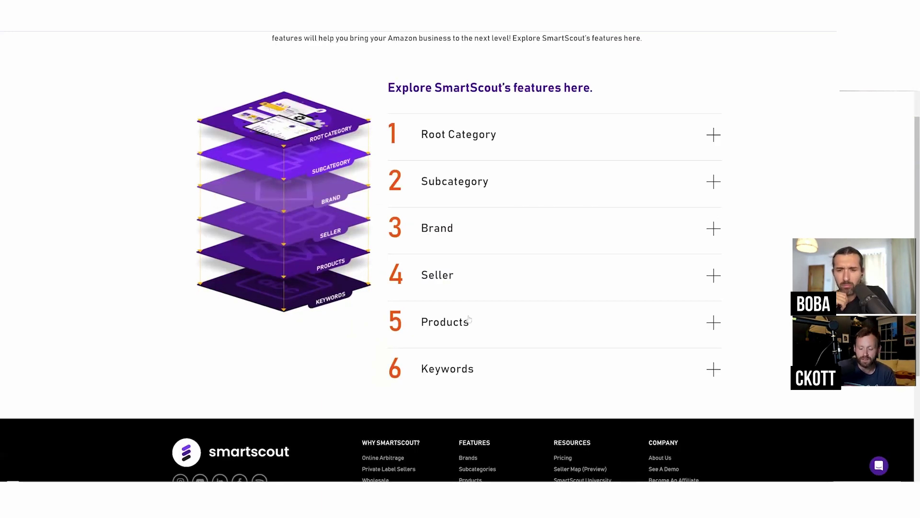
pyautogui.scroll(-1, 453, 307)
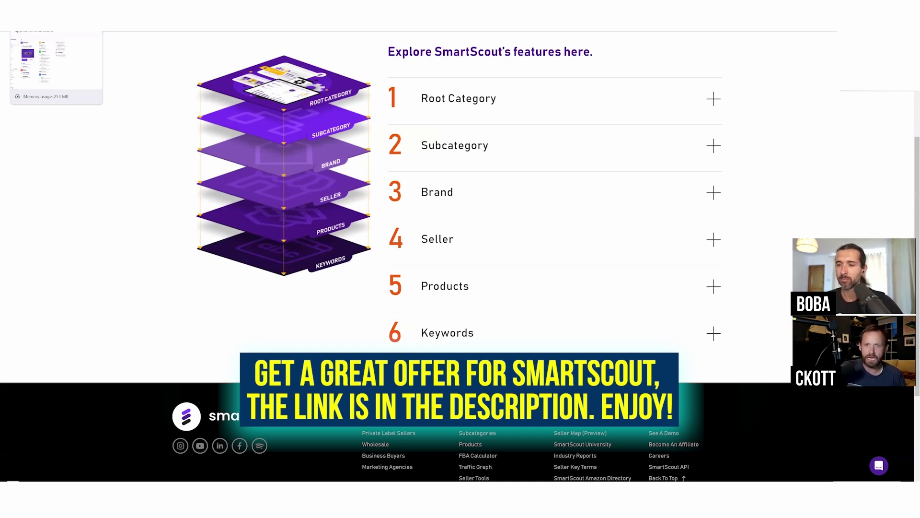
# Switch to the SmartScout web app and open the Subcategories tool.
pyautogui.hotkey('ctrl', 'Tab')
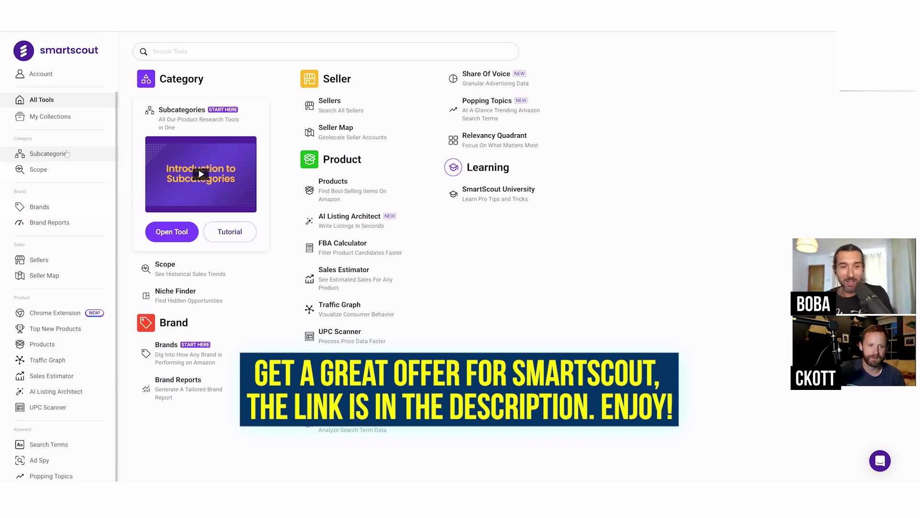
pyautogui.click(67, 153)
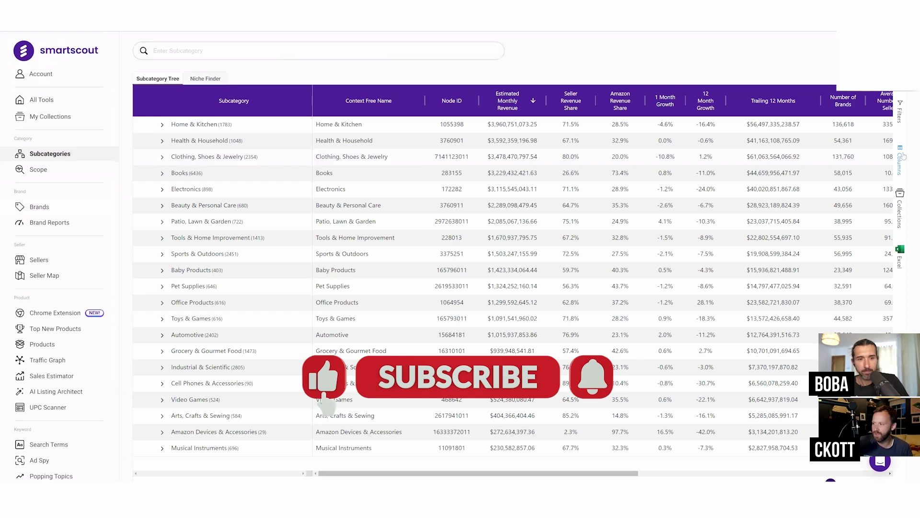
# Hide the Node ID column in the subcategory table and narrow the Subcategory and Context Free Name columns.
pyautogui.click(900, 161)
pyautogui.click(798, 130)
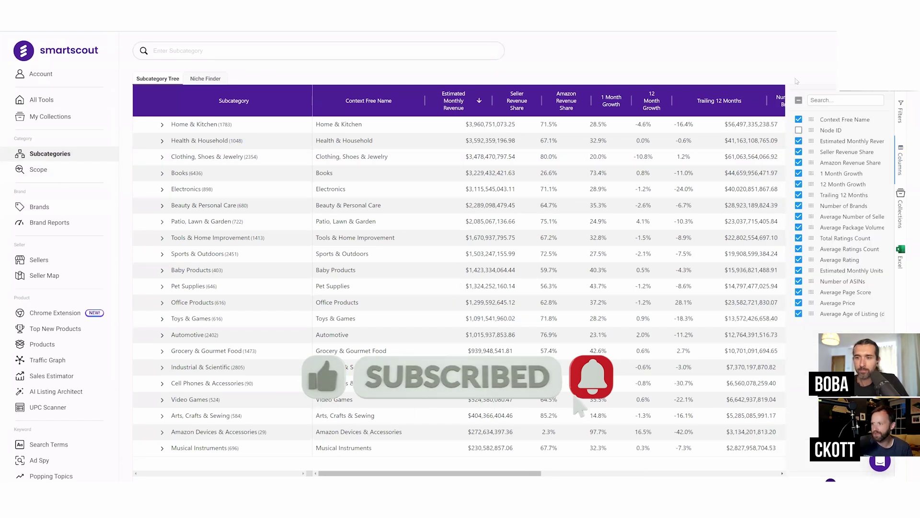
pyautogui.click(900, 160)
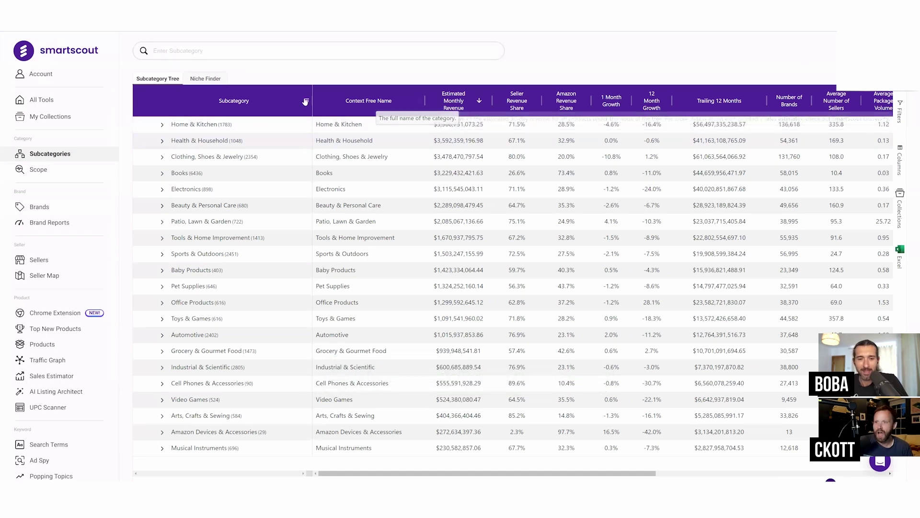
pyautogui.moveTo(311, 101); pyautogui.dragTo(290, 101)
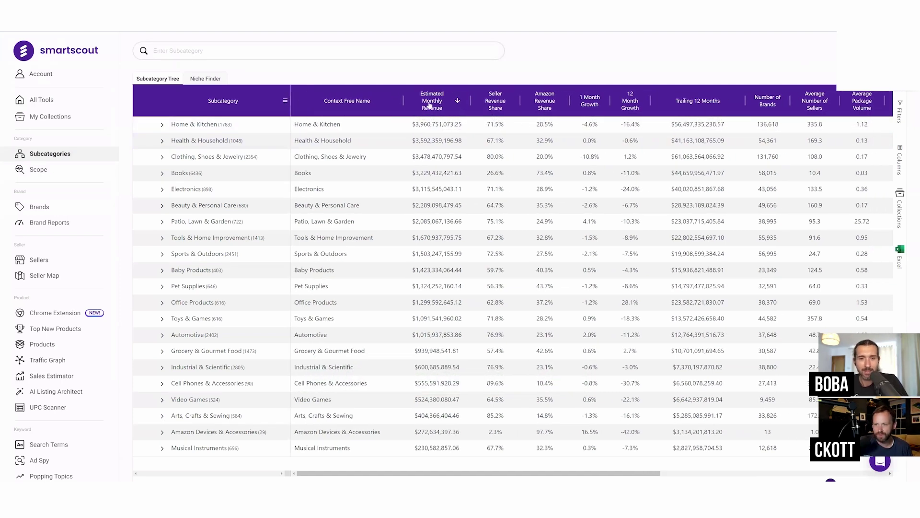
pyautogui.moveTo(404, 100); pyautogui.dragTo(396, 101)
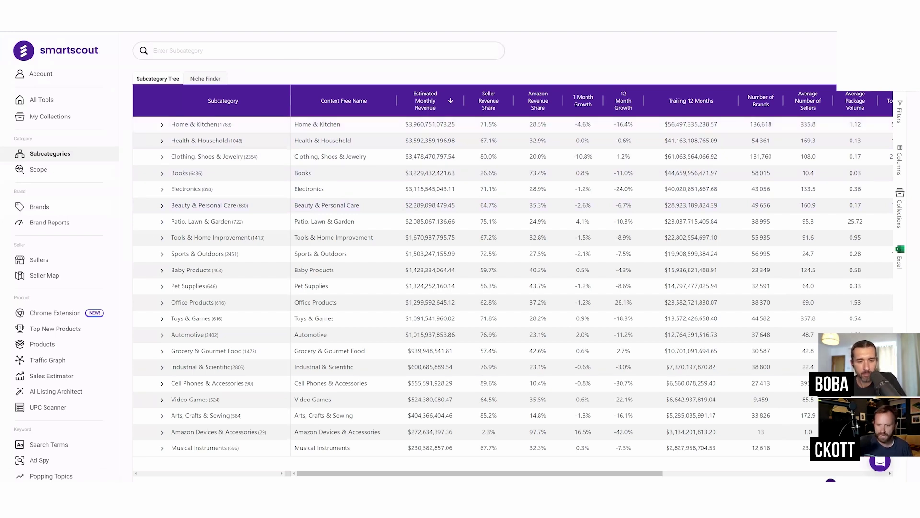
pyautogui.click(102, 477)
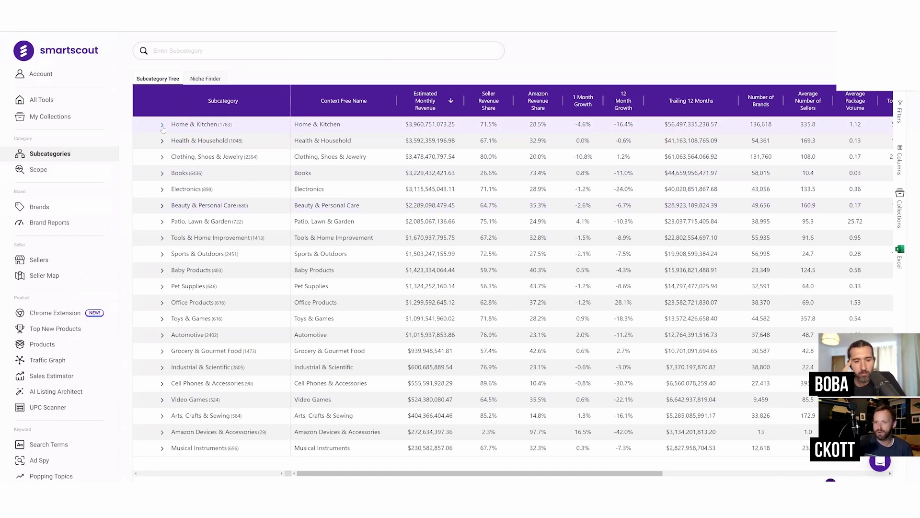
# Expand the subcategory tree through Home & Kitchen, Kitchen & Dining and Storage & Organization to list the Food Storage subcategories.
pyautogui.click(162, 126)
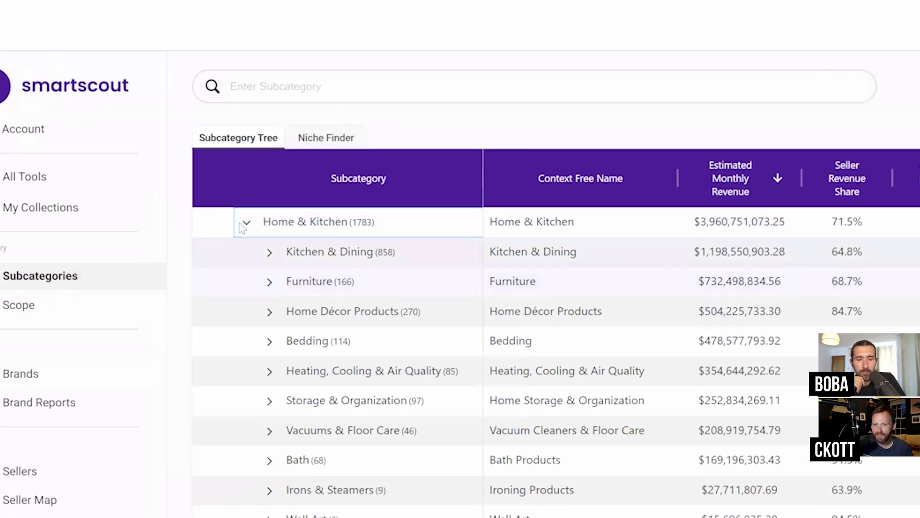
pyautogui.click(270, 283)
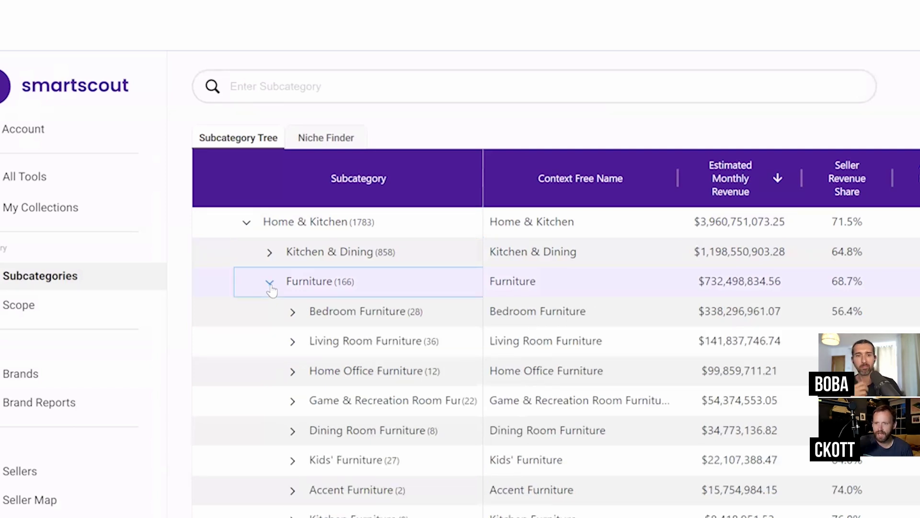
pyautogui.click(270, 283)
pyautogui.click(270, 252)
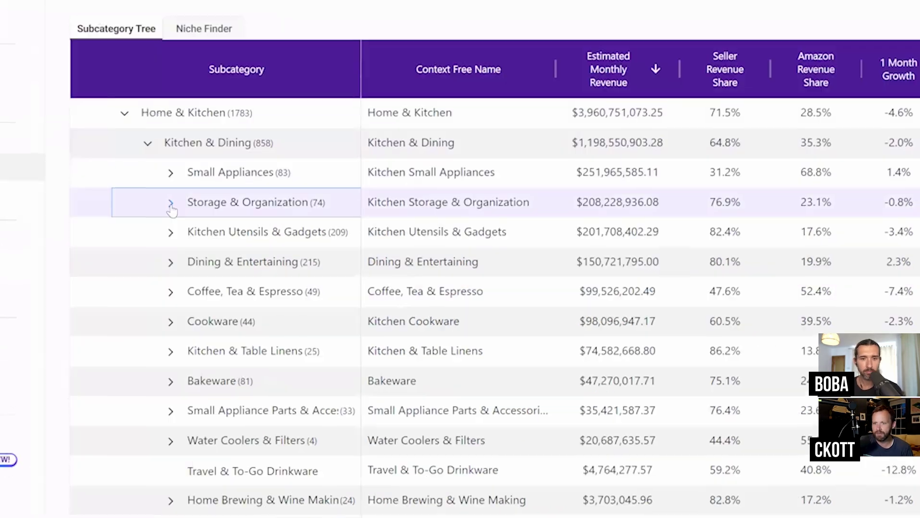
pyautogui.click(293, 313)
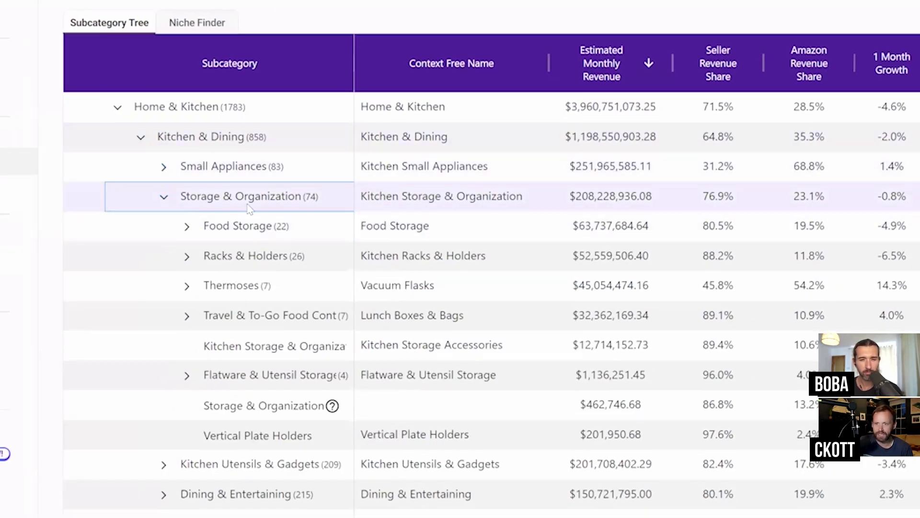
pyautogui.click(186, 226)
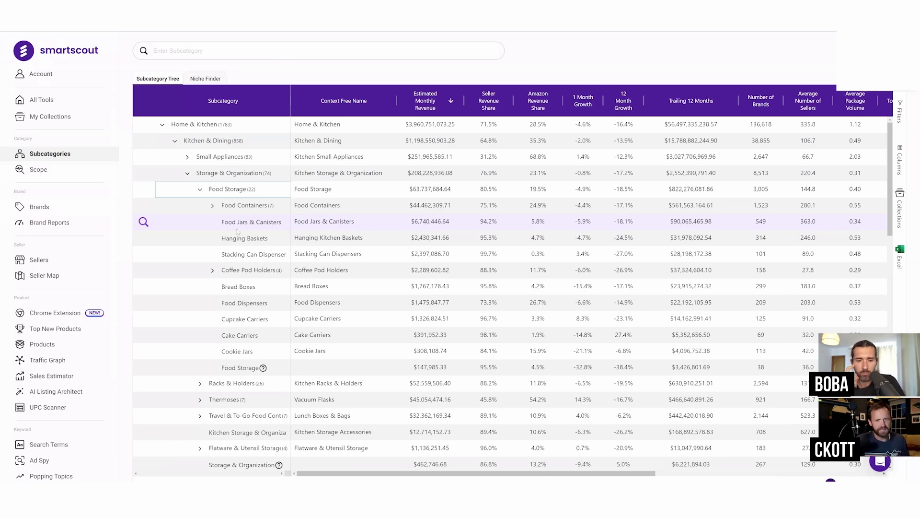
# Collapse and re-expand the Storage & Organization and Food Storage branches of the subcategory tree.
pyautogui.click(187, 173)
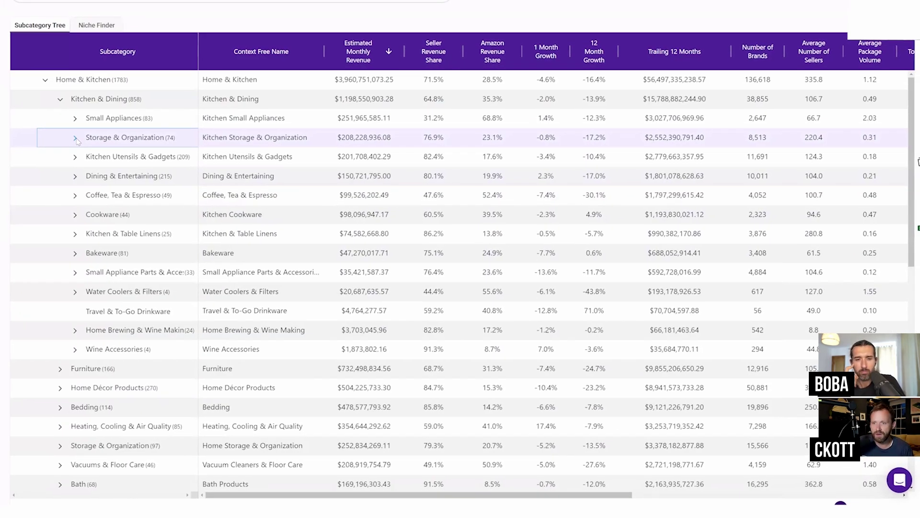
pyautogui.click(76, 138)
pyautogui.click(90, 157)
pyautogui.click(90, 157)
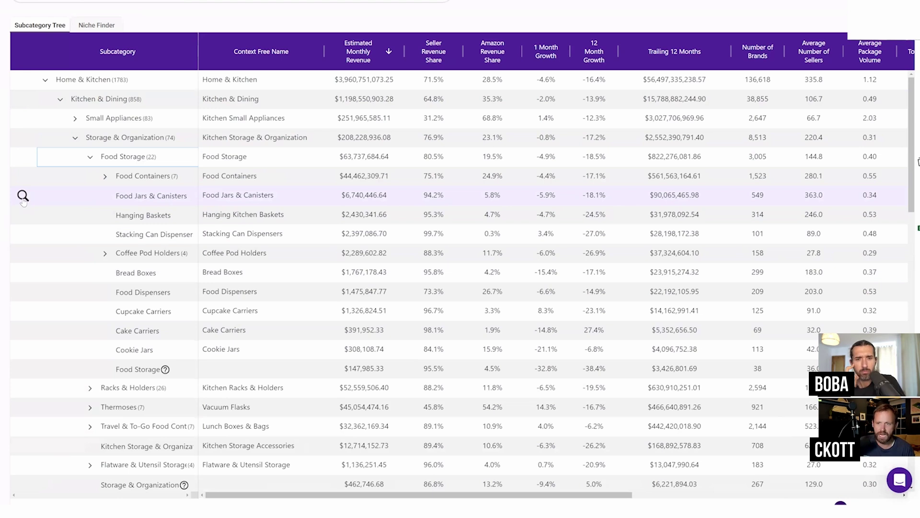
# Open the Brands view for the Food Jars & Canisters subcategory and review its brand list.
pyautogui.click(23, 195)
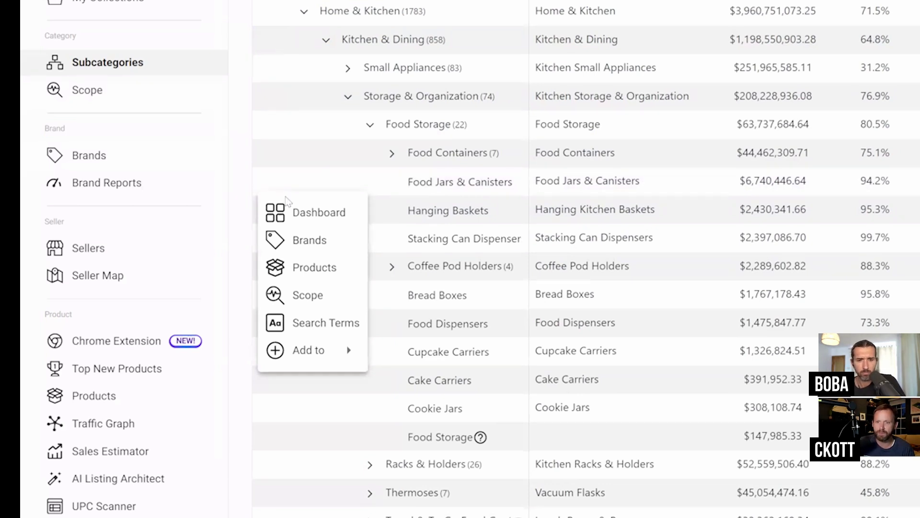
pyautogui.click(324, 246)
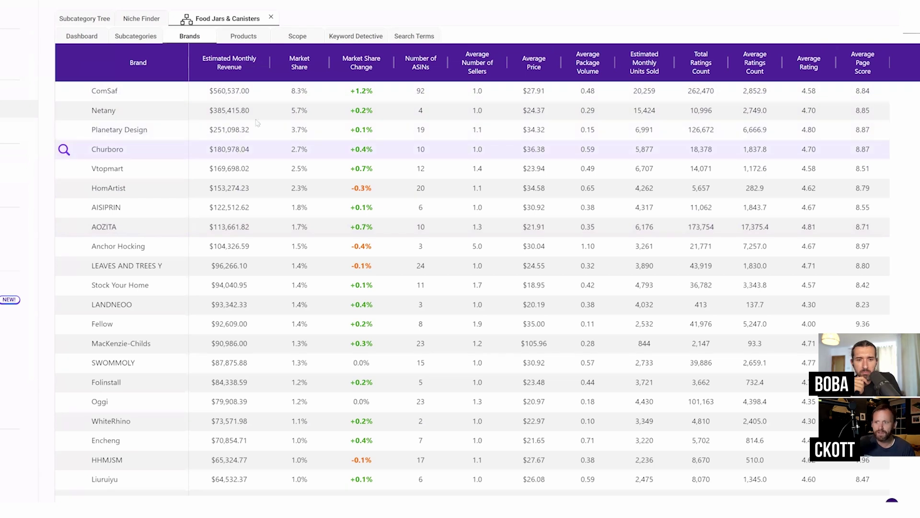
pyautogui.scroll(-1, 305, 145)
pyautogui.scroll(1, 307, 146)
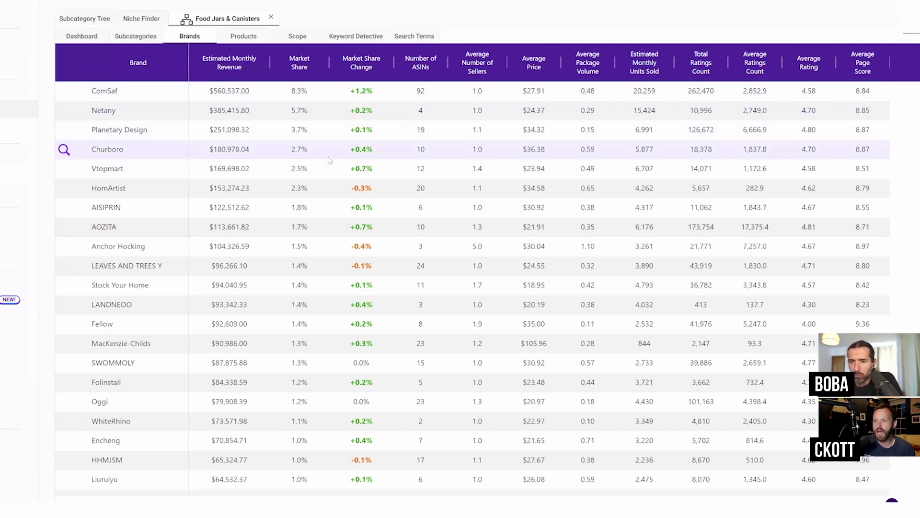
pyautogui.scroll(-1, 330, 160)
pyautogui.scroll(-7, 329, 160)
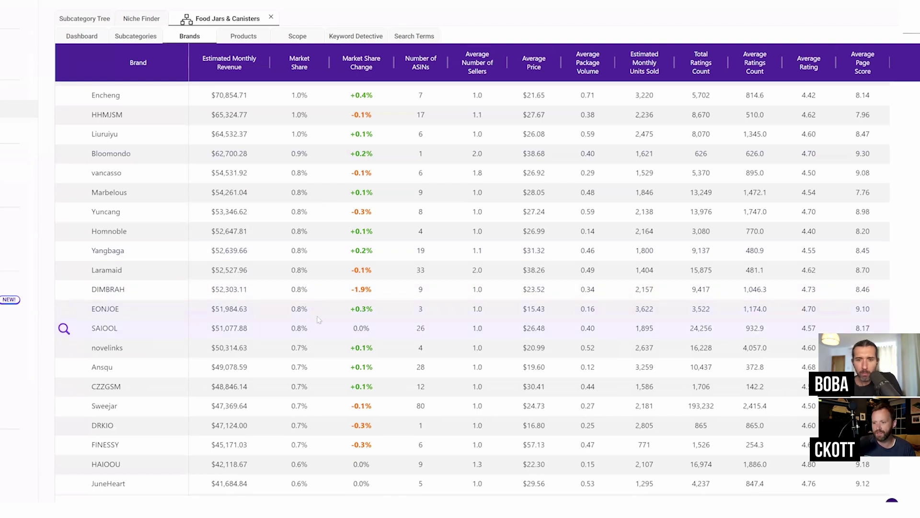
pyautogui.scroll(7, 306, 302)
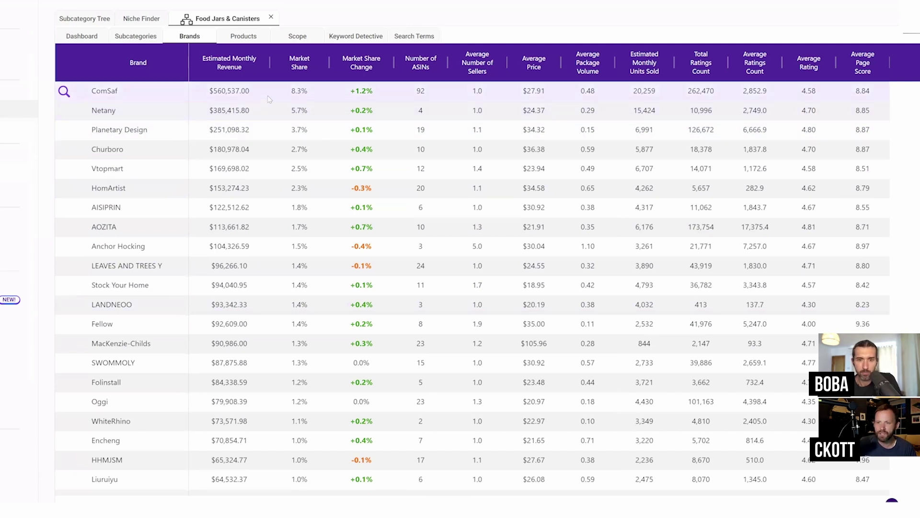
# Open the Products list of Food Jars & Canisters and view the first NETANY spice jar product on Amazon.
pyautogui.click(245, 40)
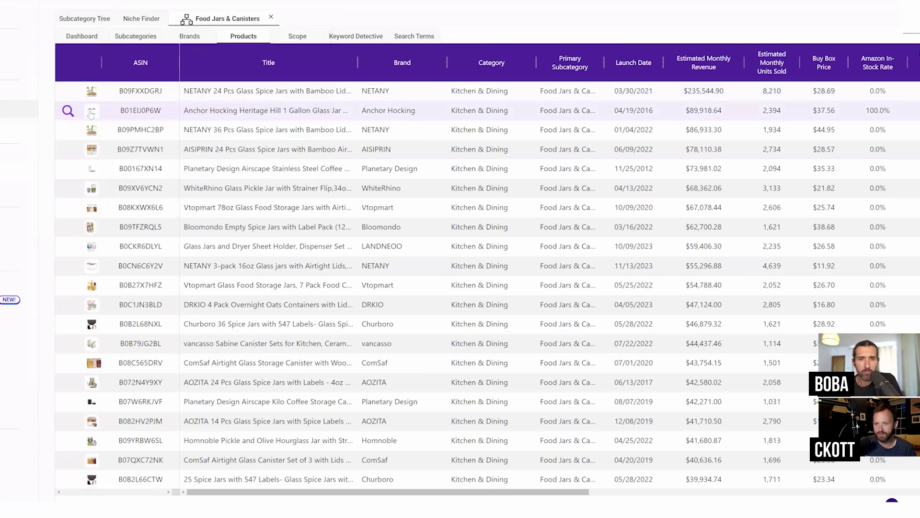
pyautogui.moveTo(93, 133)
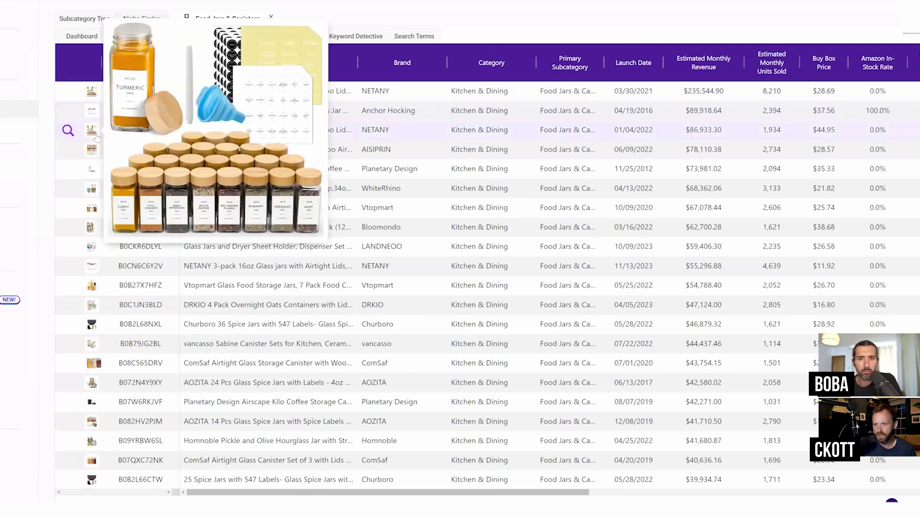
pyautogui.moveTo(98, 152)
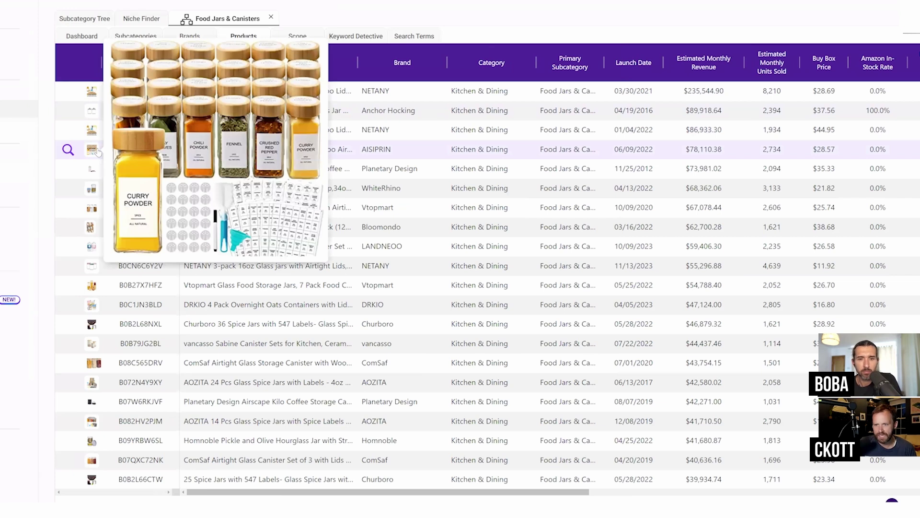
pyautogui.moveTo(96, 213)
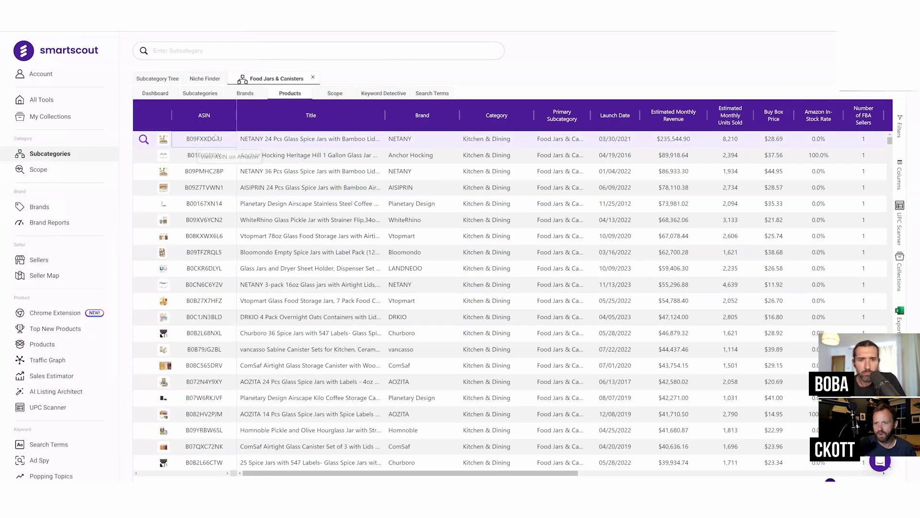
pyautogui.click(216, 137)
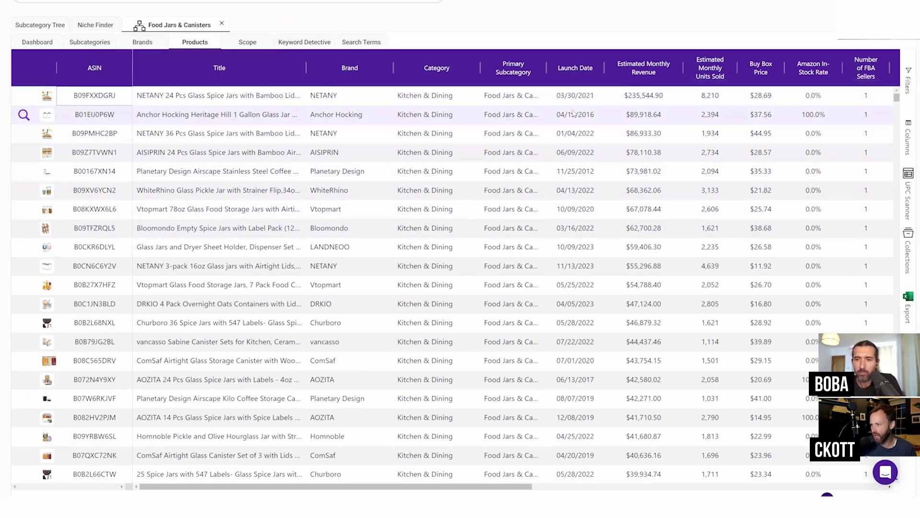
# Check the available columns for the Food Jars & Canisters products, and look at the subcategory's Brands list before returning to Products.
pyautogui.click(908, 141)
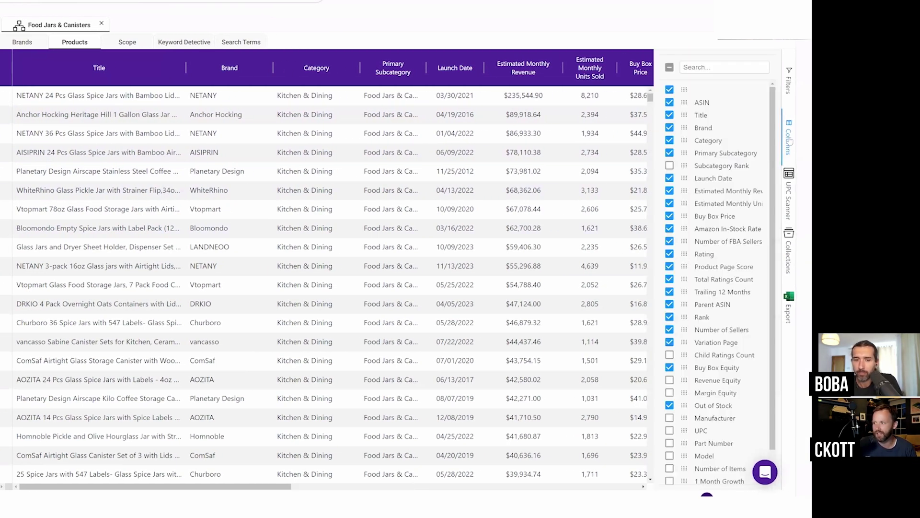
pyautogui.click(790, 141)
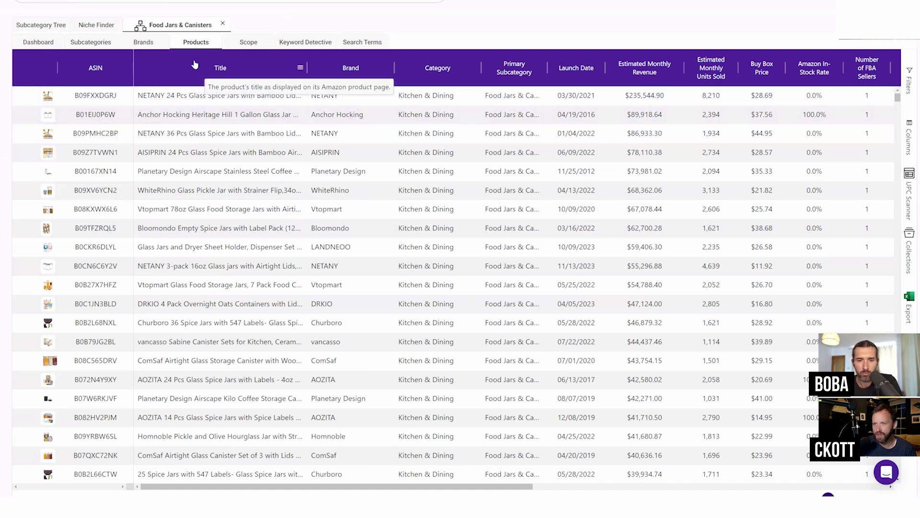
pyautogui.click(178, 42)
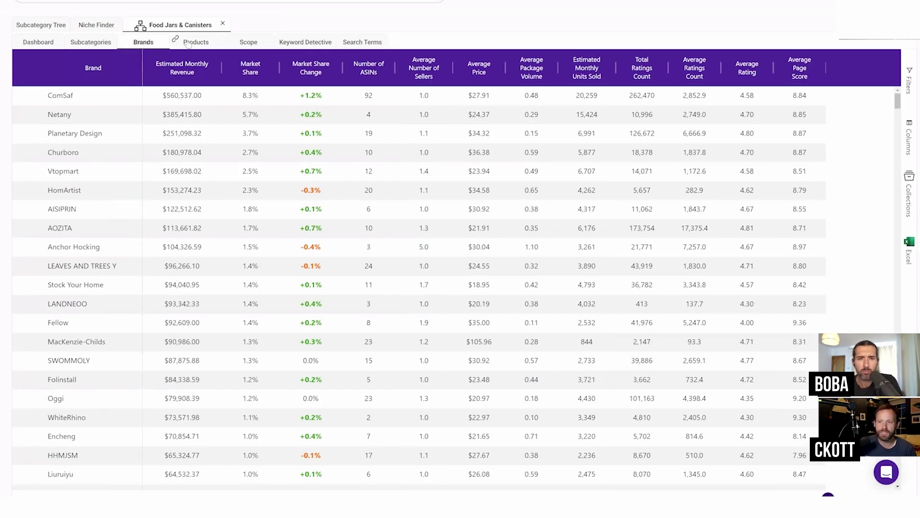
pyautogui.click(192, 43)
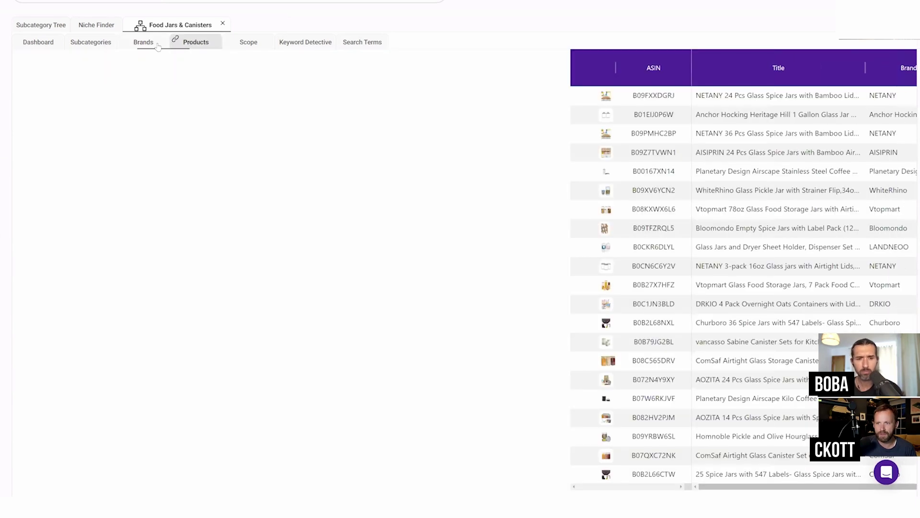
# Close the Food Jars & Canisters results and collapse the Home & Kitchen branch of the subcategory tree.
pyautogui.click(222, 24)
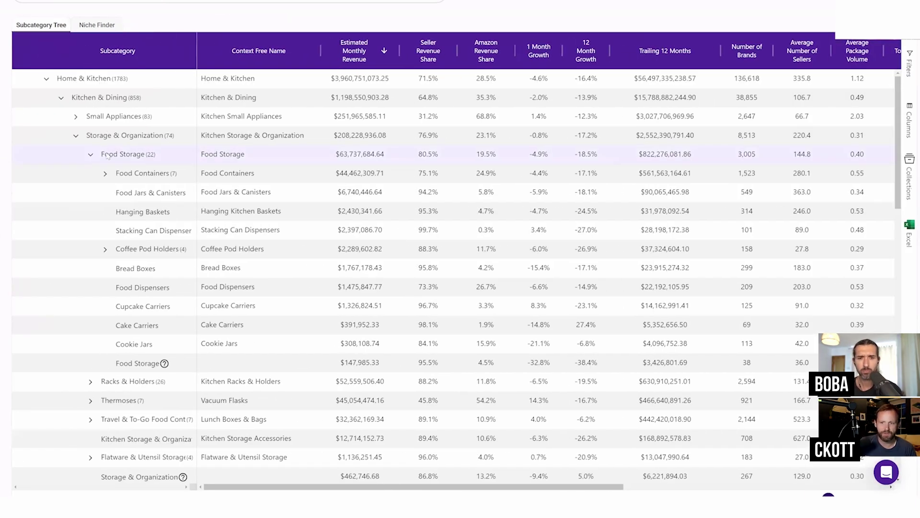
pyautogui.click(72, 140)
pyautogui.click(60, 98)
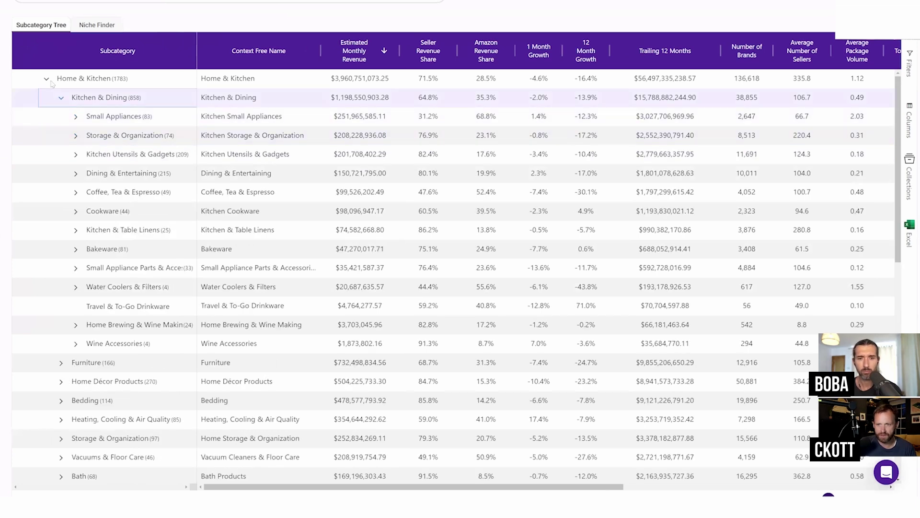
pyautogui.click(46, 78)
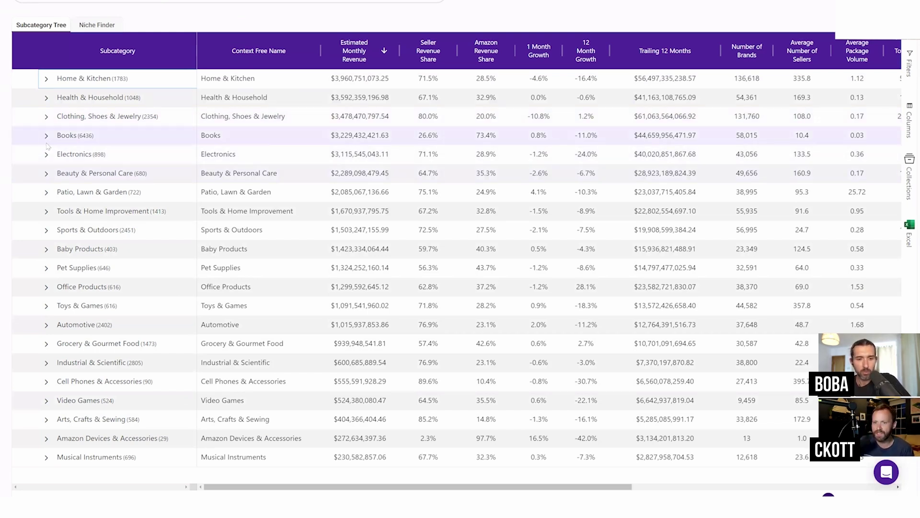
# Explore Health & Household down through Household Supplies to Paper & Plastic and Disposable Drinkware, and collapse the branch again.
pyautogui.click(46, 98)
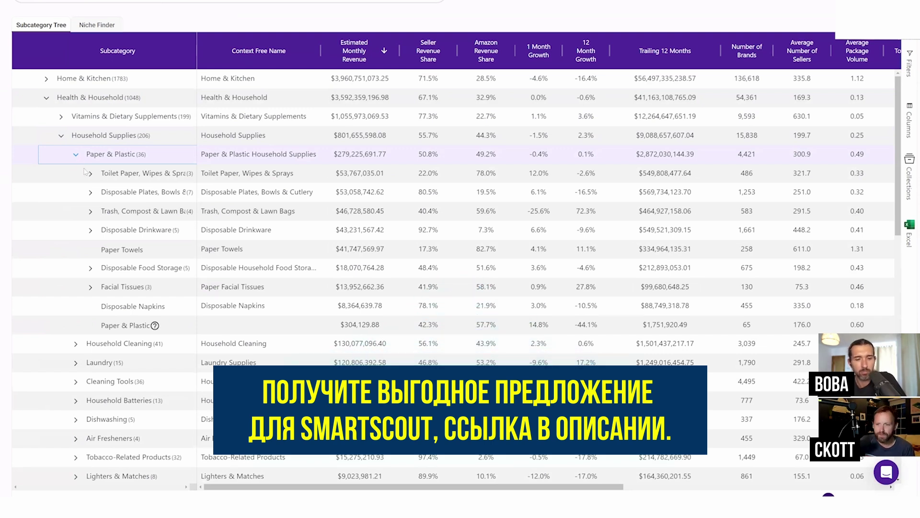
pyautogui.click(89, 233)
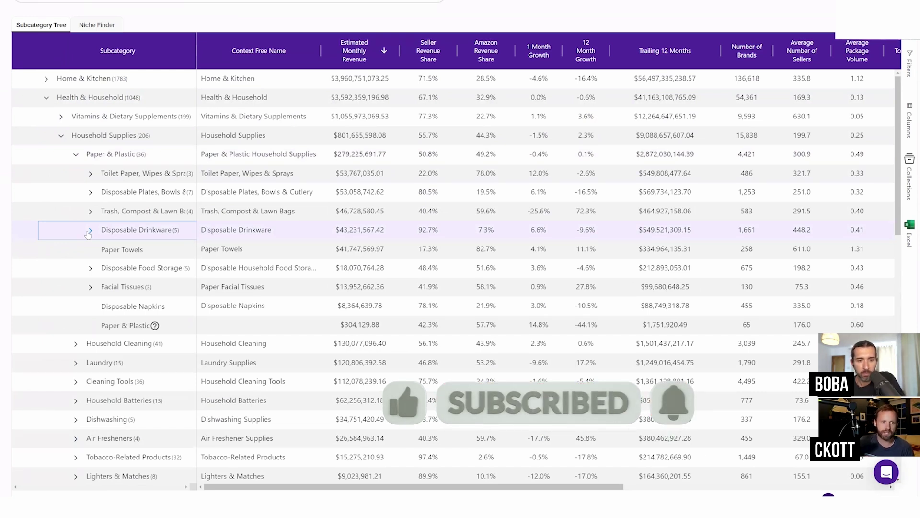
pyautogui.click(61, 135)
pyautogui.click(46, 97)
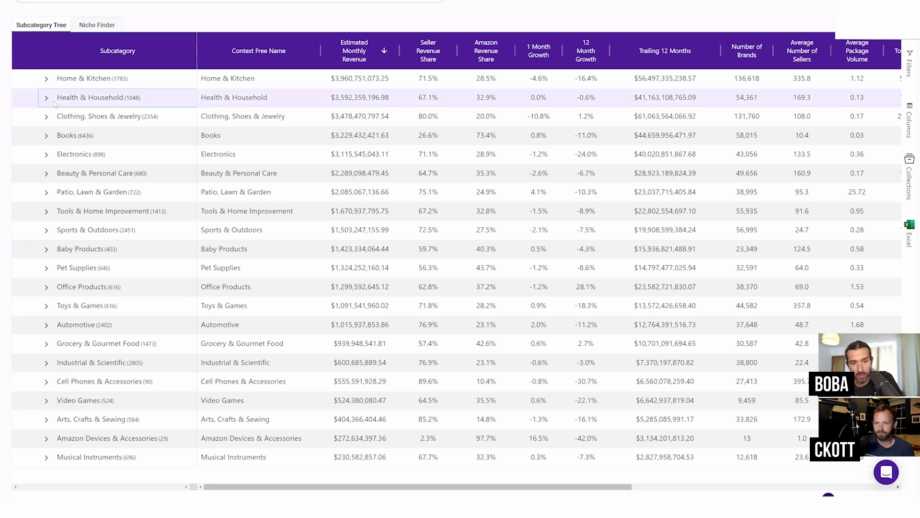
# Expand Baby Products and Feeding, check the Breastfeeding subcategories, and expand Bottle-Feeding instead.
pyautogui.click(46, 249)
pyautogui.click(62, 287)
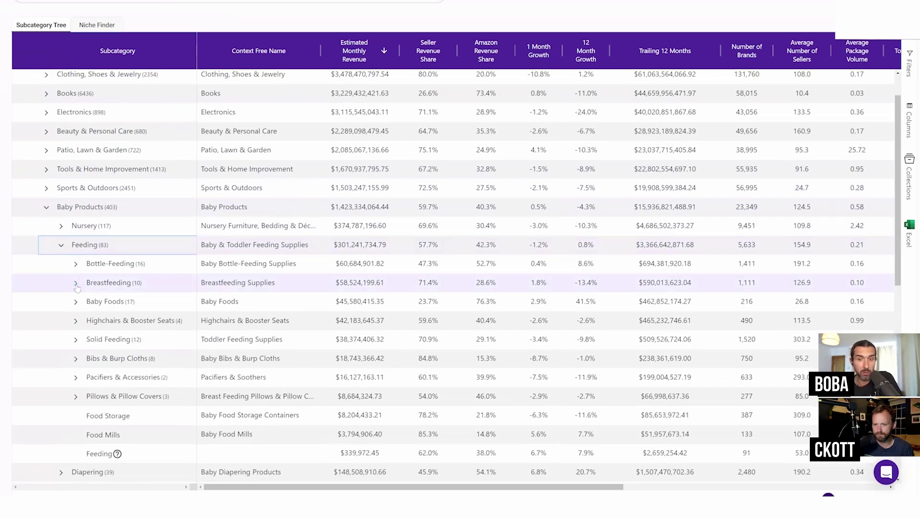
pyautogui.click(76, 283)
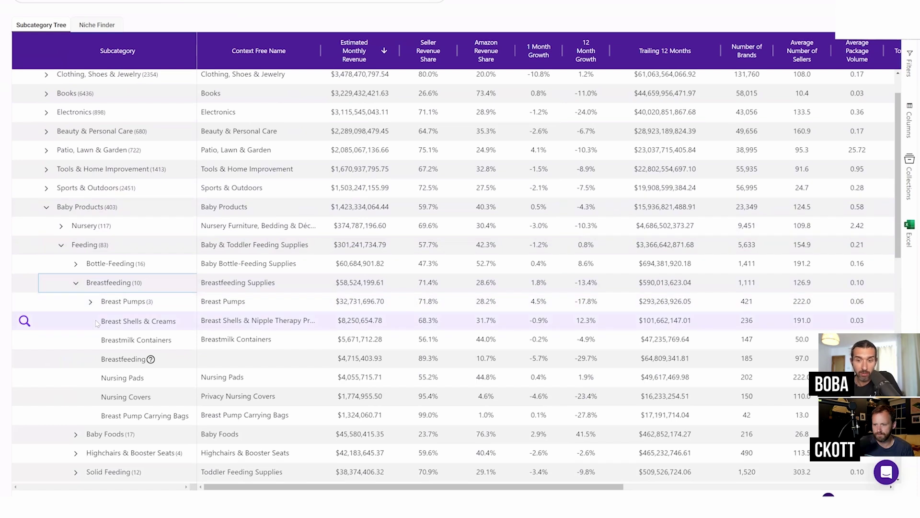
pyautogui.click(75, 283)
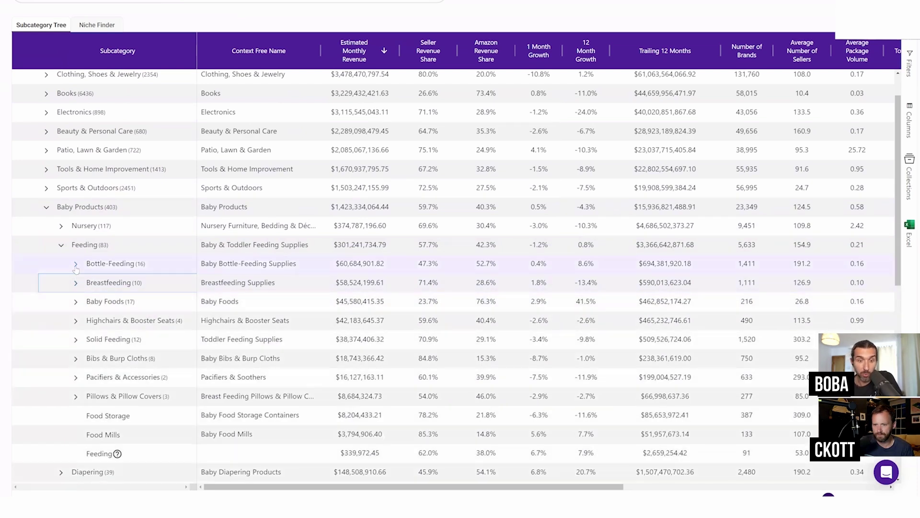
pyautogui.click(76, 264)
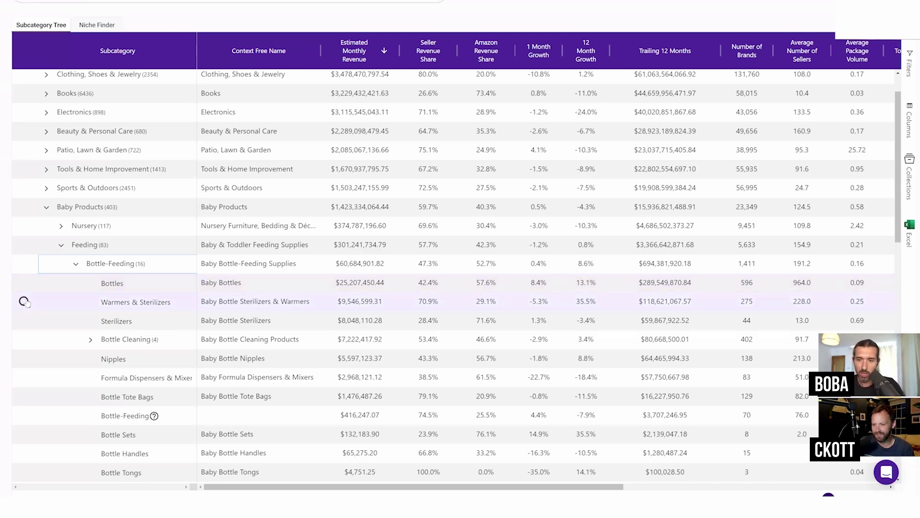
# Open the Products list of the Warmers & Sterilizers subcategory, preview some product images, and close the results.
pyautogui.click(24, 301)
pyautogui.click(48, 358)
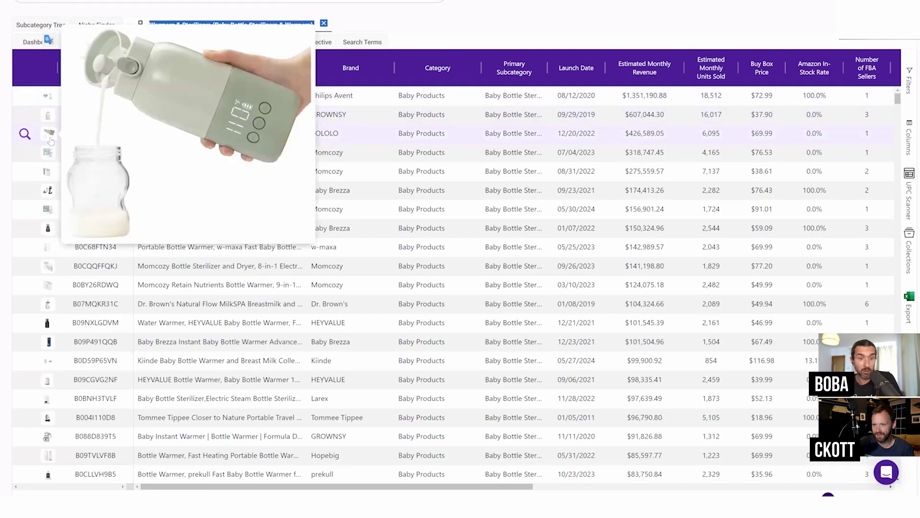
pyautogui.moveTo(50, 153)
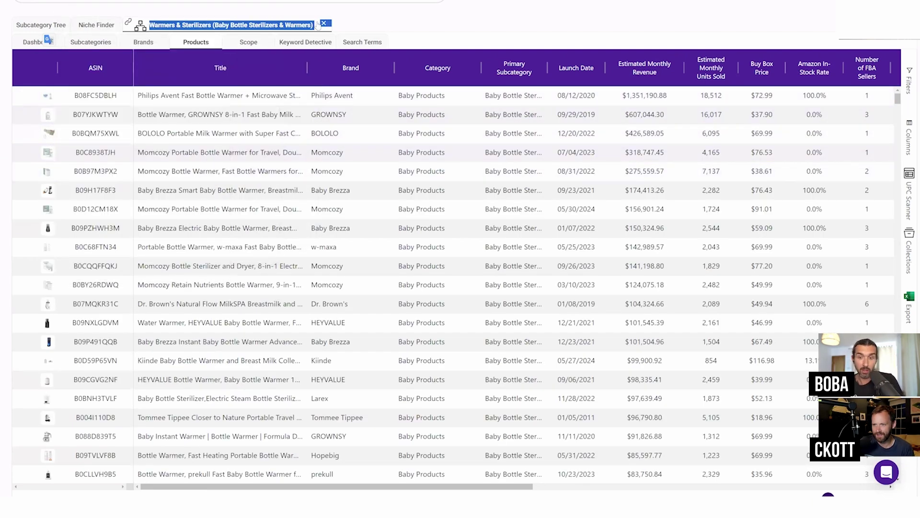
pyautogui.click(324, 24)
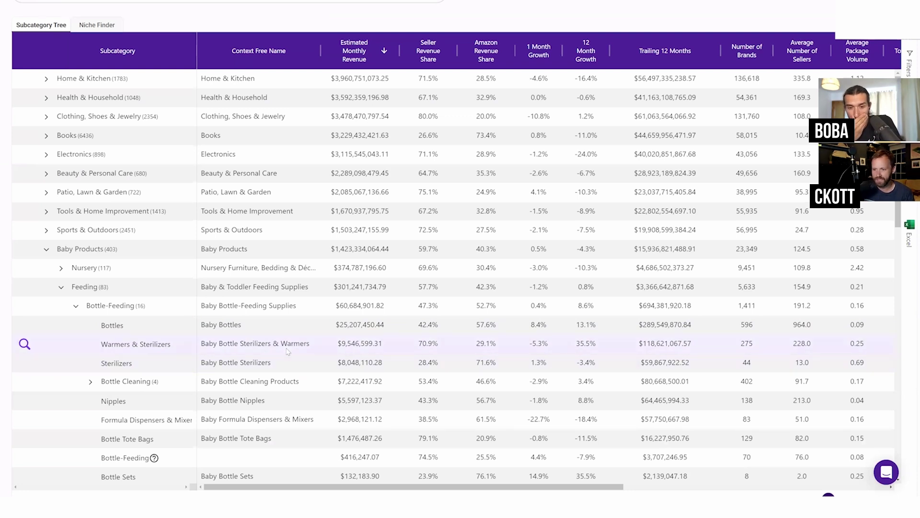
# Collapse the Bottle-Feeding, Feeding and Baby Products branches of the subcategory tree.
pyautogui.click(76, 306)
pyautogui.click(61, 287)
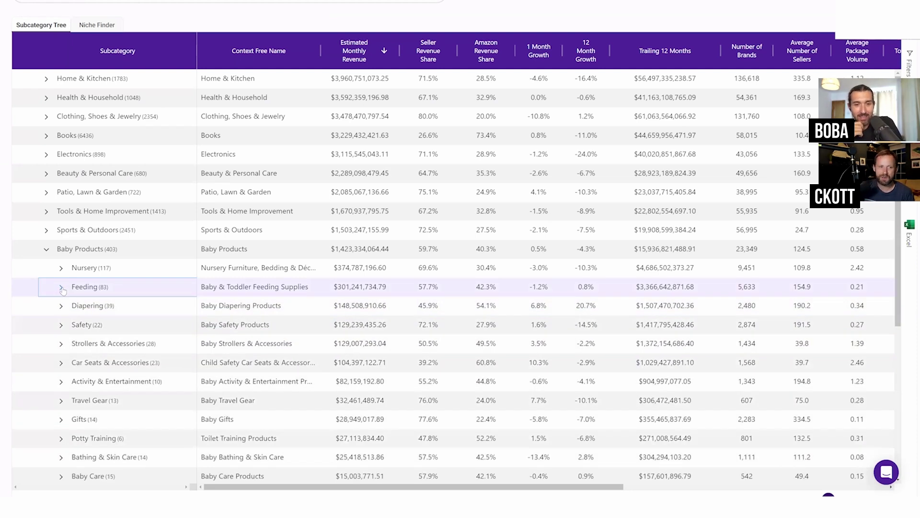
pyautogui.click(46, 250)
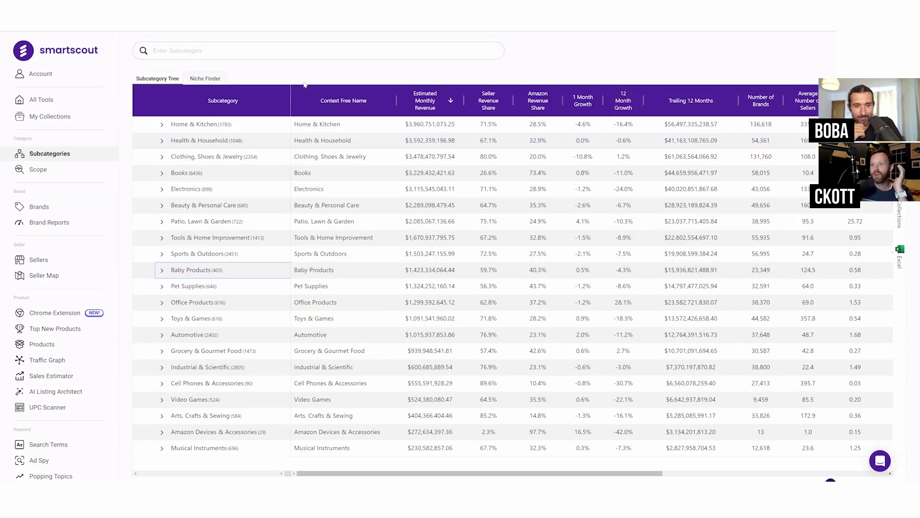
# Open the Niche Finder and look through its metric columns as far as Amazon Revenue Share and Average Package Volume.
pyautogui.click(188, 76)
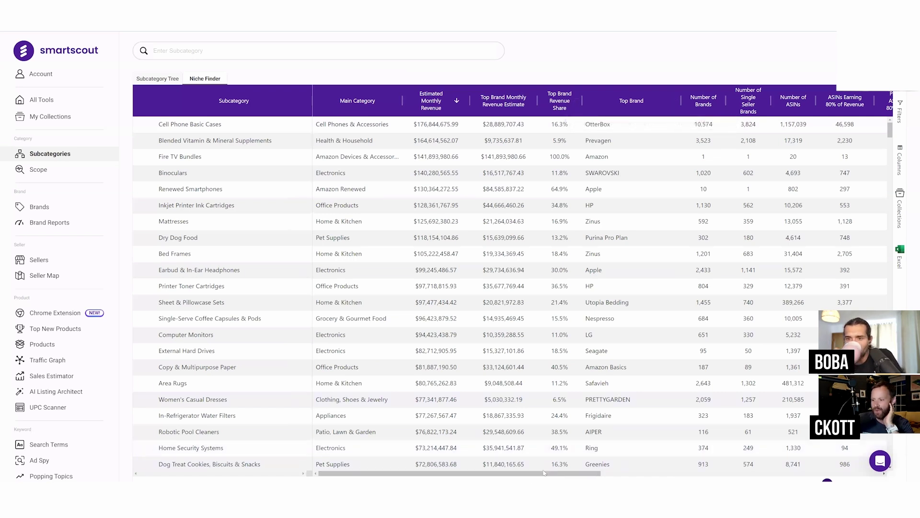
pyautogui.click(570, 466)
pyautogui.moveTo(568, 474); pyautogui.dragTo(777, 475)
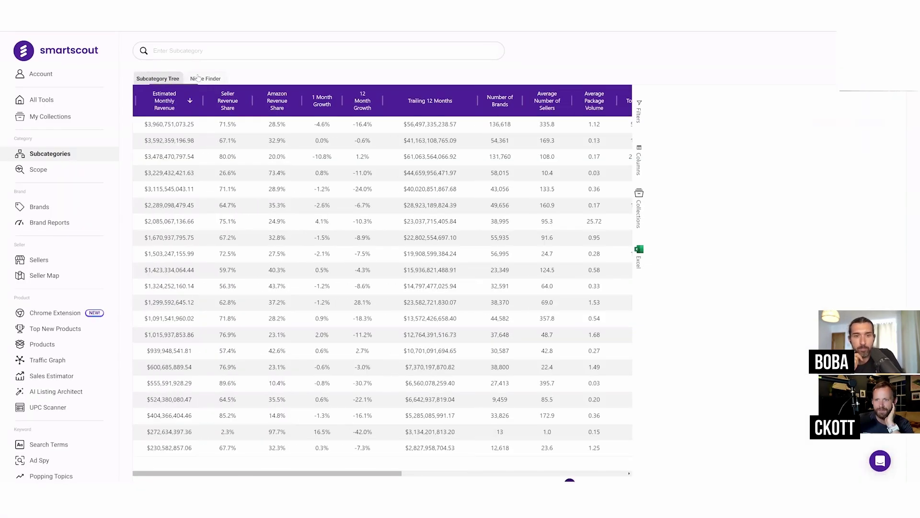
pyautogui.click(198, 77)
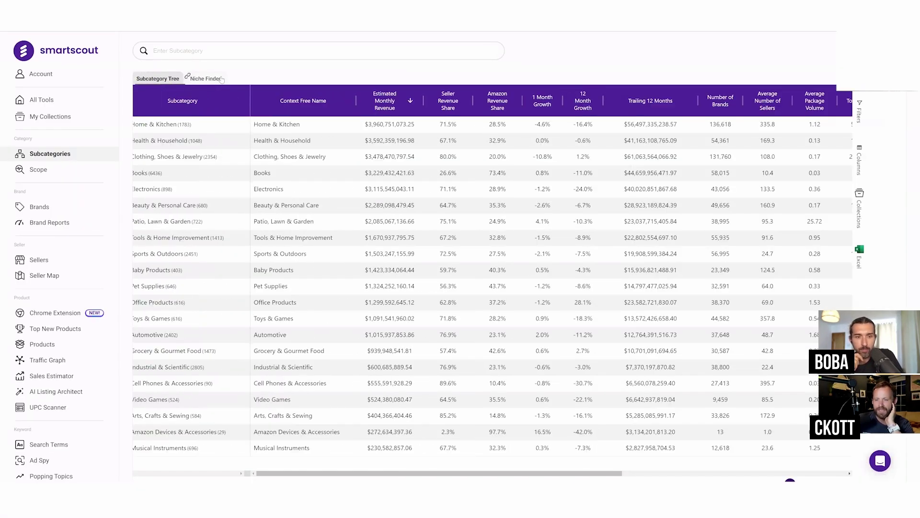
pyautogui.hscroll(10, 742, 494)
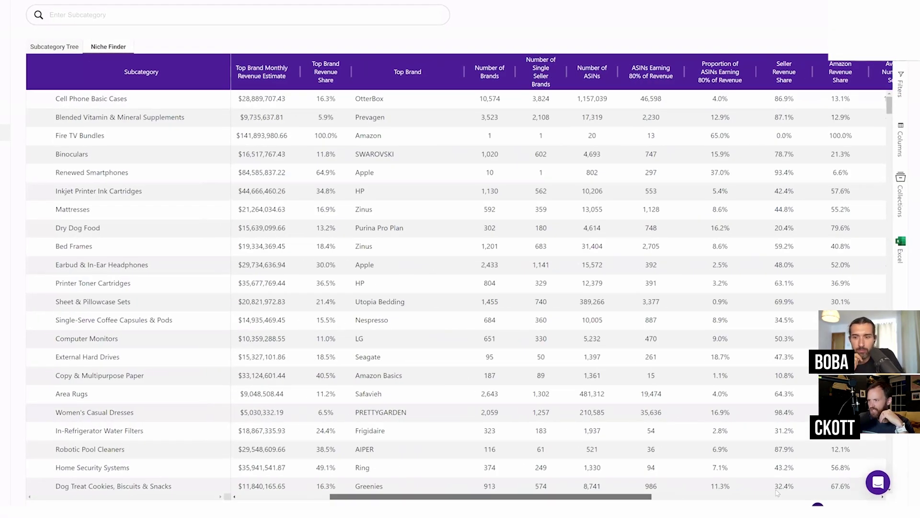
pyautogui.hscroll(-2, 826, 488)
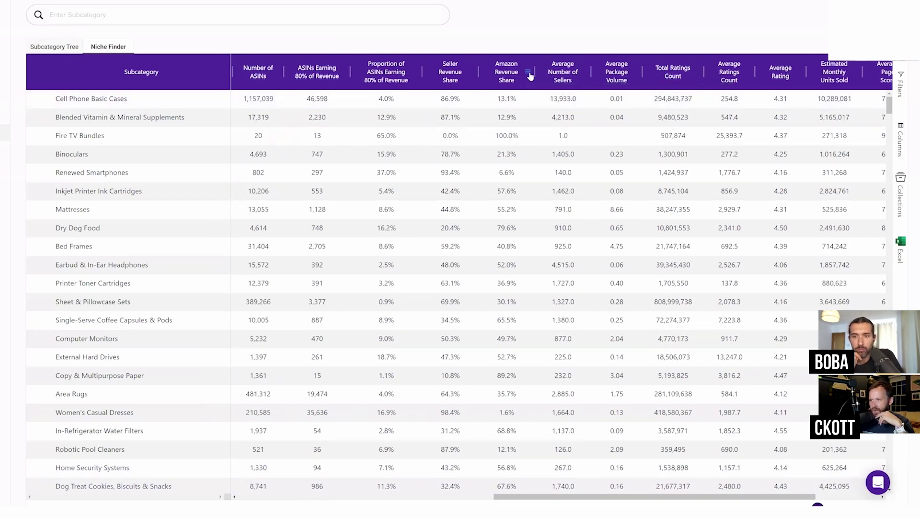
# Filter the niches to a maximum Amazon Revenue Share of 10%.
pyautogui.click(527, 71)
pyautogui.click(566, 110)
pyautogui.click(563, 96)
pyautogui.click(566, 110)
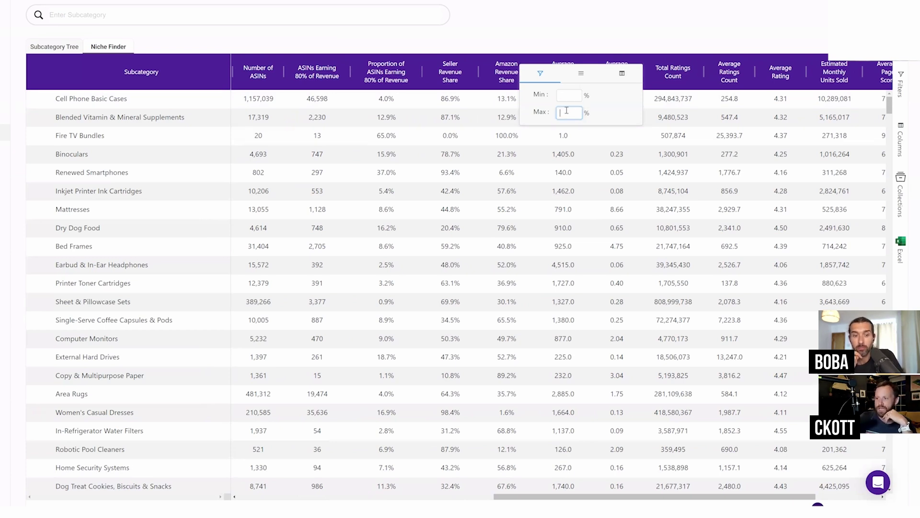
pyautogui.write('10')
pyautogui.click(595, 36)
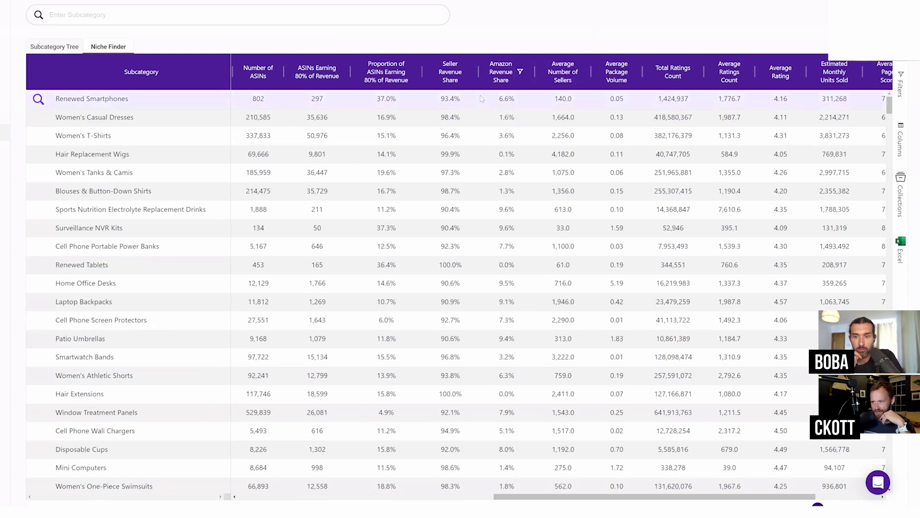
# Filter the niches to a maximum Average Package Volume of 0.12.
pyautogui.click(631, 72)
pyautogui.click(678, 113)
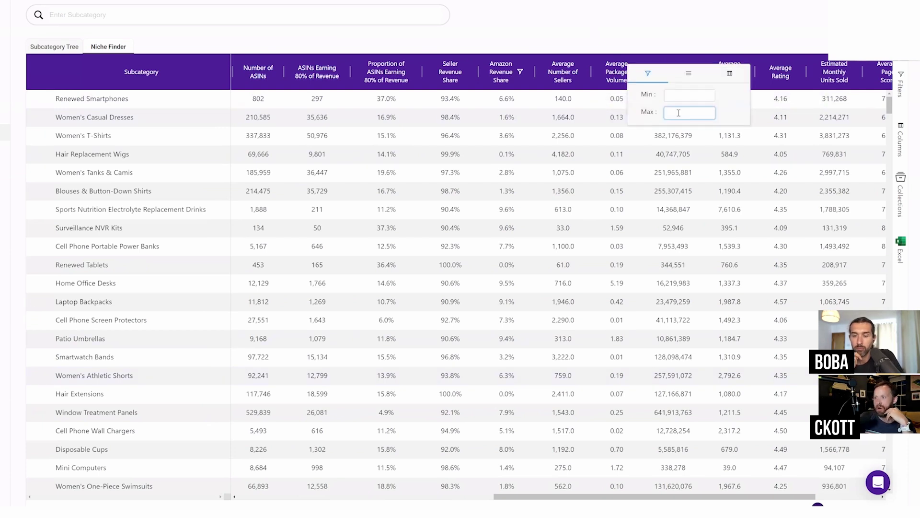
pyautogui.write('0.12')
pyautogui.press('Return')
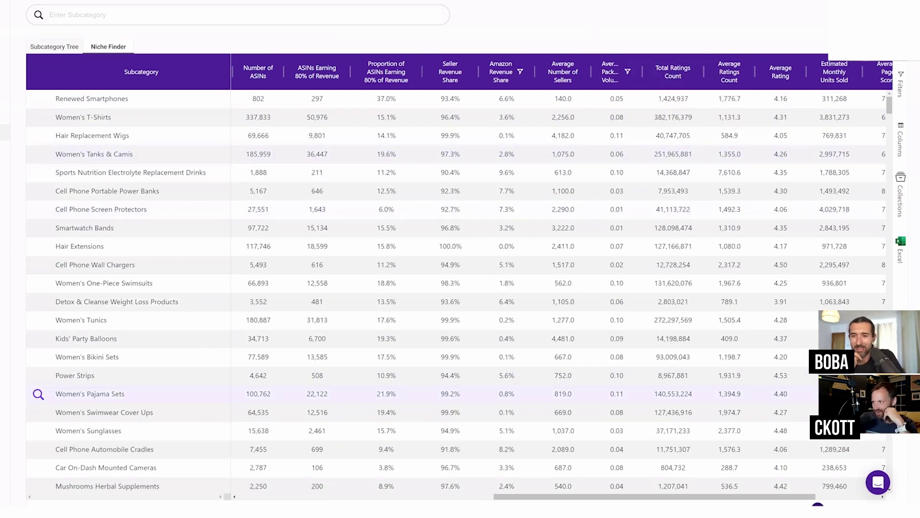
# Set the minimum Estimated Monthly Revenue filter for the niches to 200.
pyautogui.hscroll(-2, 482, 476)
pyautogui.hscroll(-5, 482, 476)
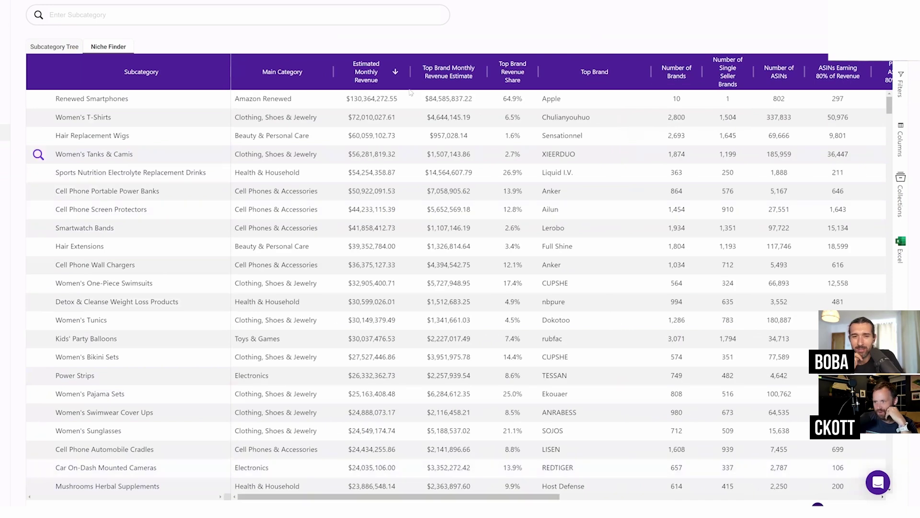
pyautogui.click(394, 72)
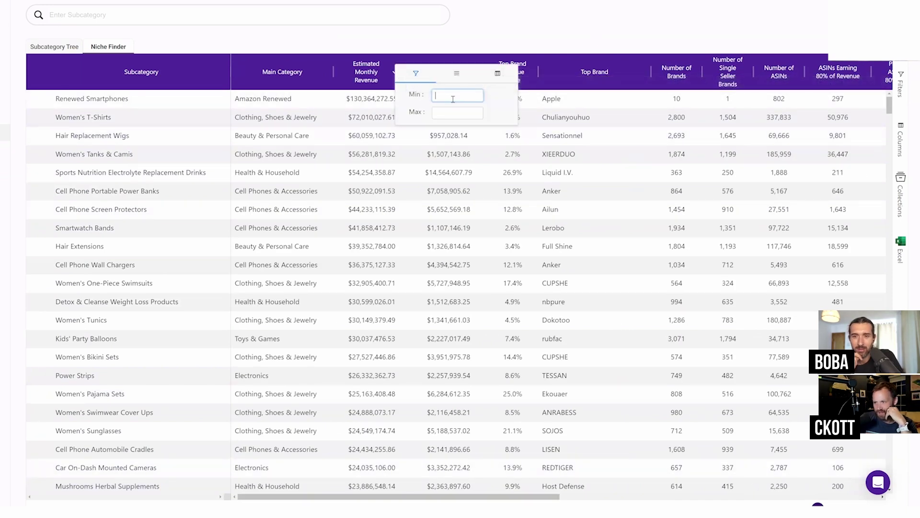
pyautogui.write('20')
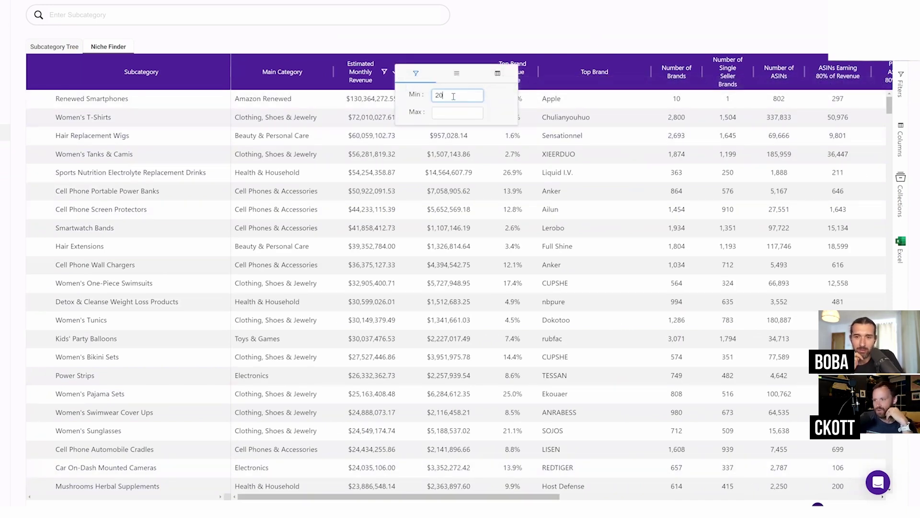
pyautogui.write('0')
pyautogui.press('Return')
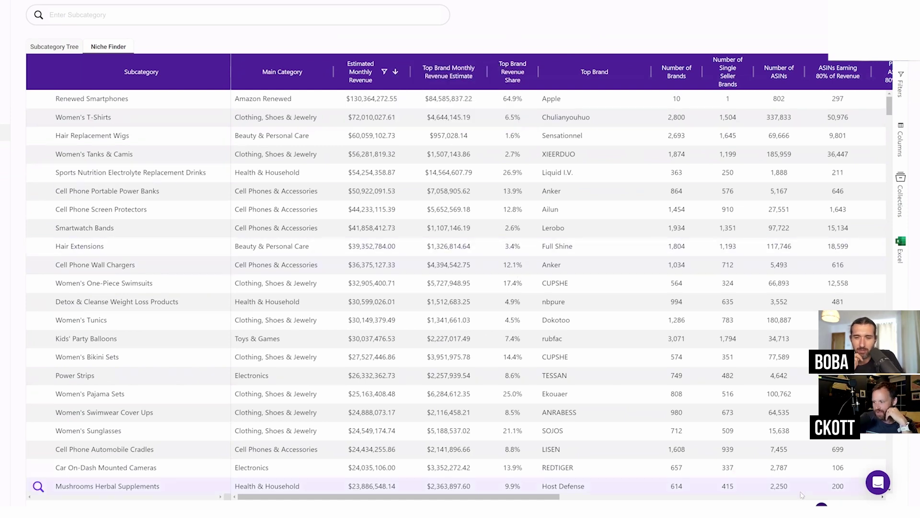
# Look through the filtered Niche Finder subcategories in descending order of Estimated Monthly Revenue.
pyautogui.scroll(-9, 526, 262)
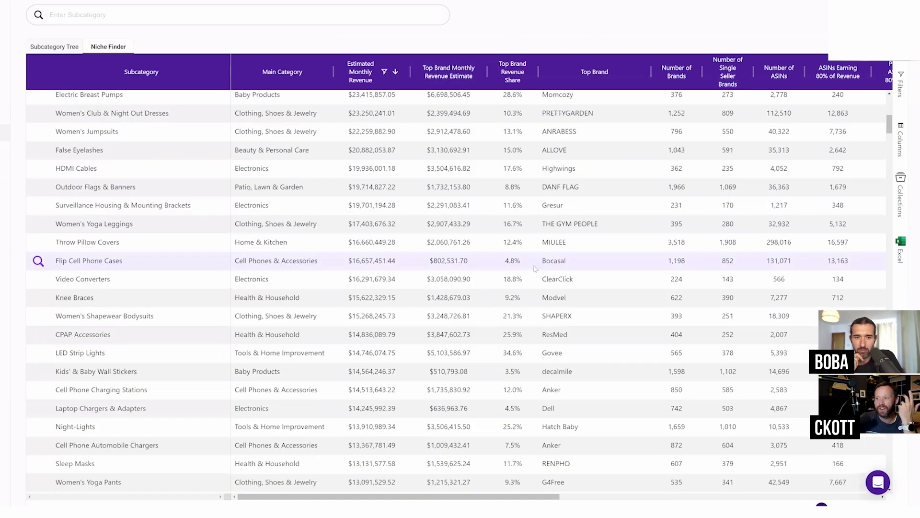
pyautogui.scroll(-20, 526, 262)
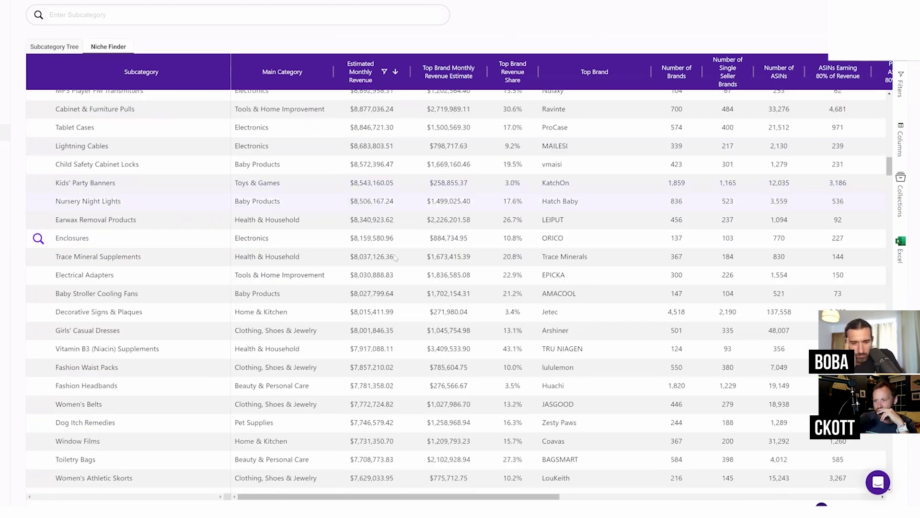
pyautogui.scroll(-20, 394, 258)
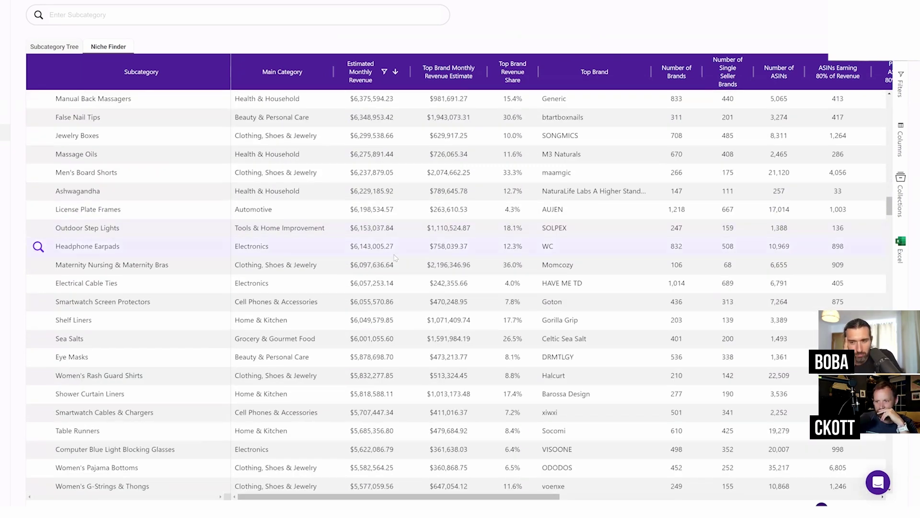
pyautogui.scroll(15, 326, 231)
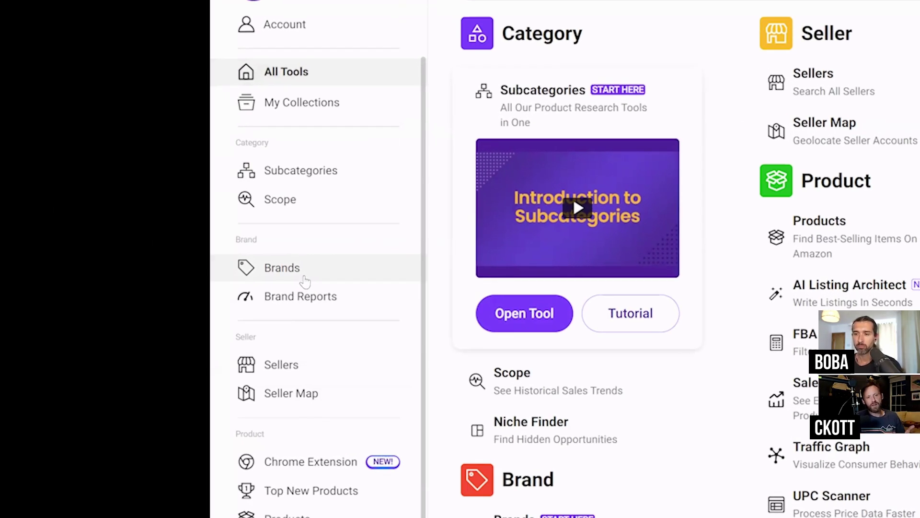
# Open the Brands tool and browse the full brand list with its revenue, in-stock rate and seller columns.
pyautogui.click(302, 274)
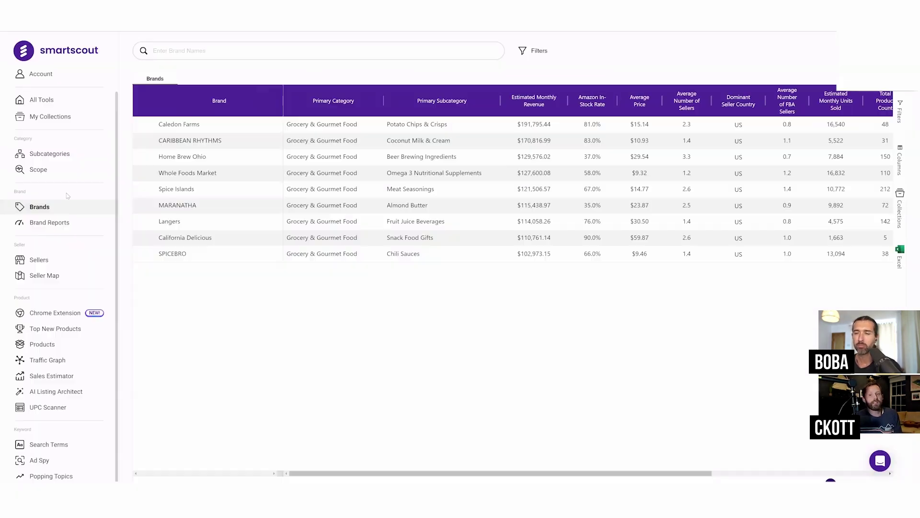
pyautogui.click(239, 52)
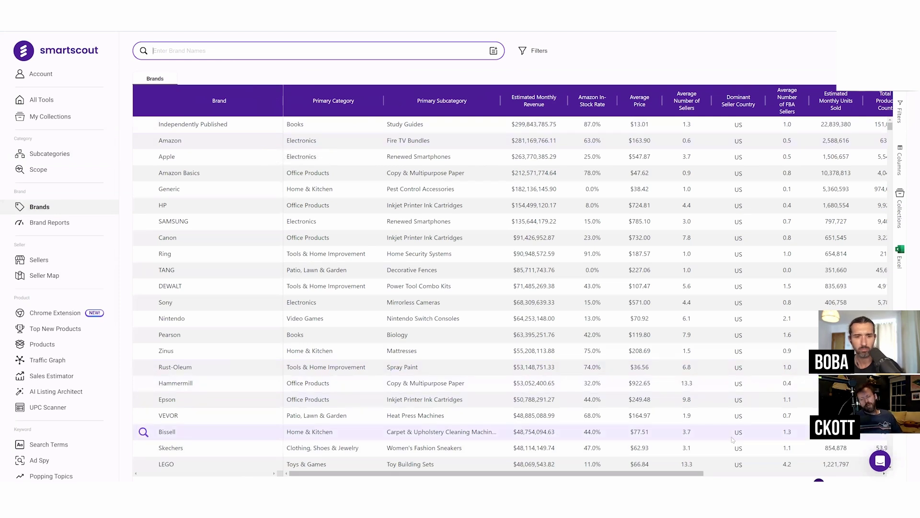
pyautogui.moveTo(502, 105)
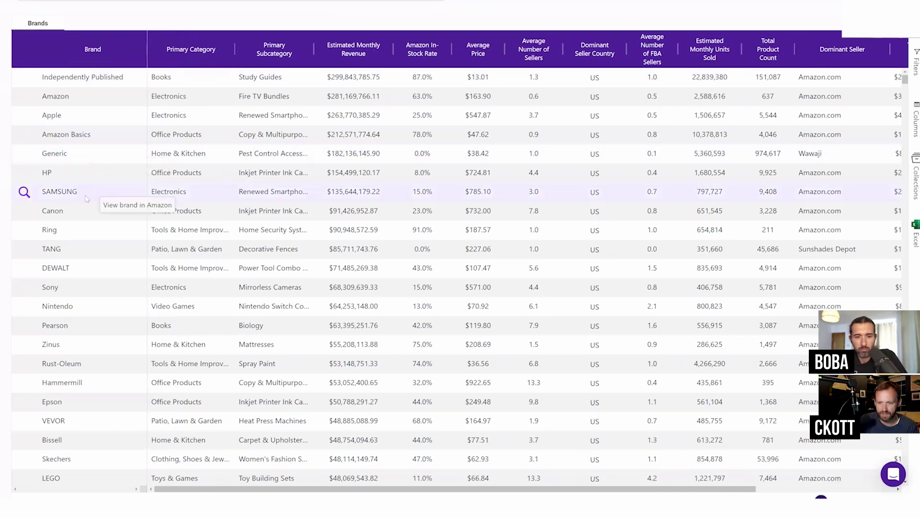
pyautogui.scroll(-20, 86, 198)
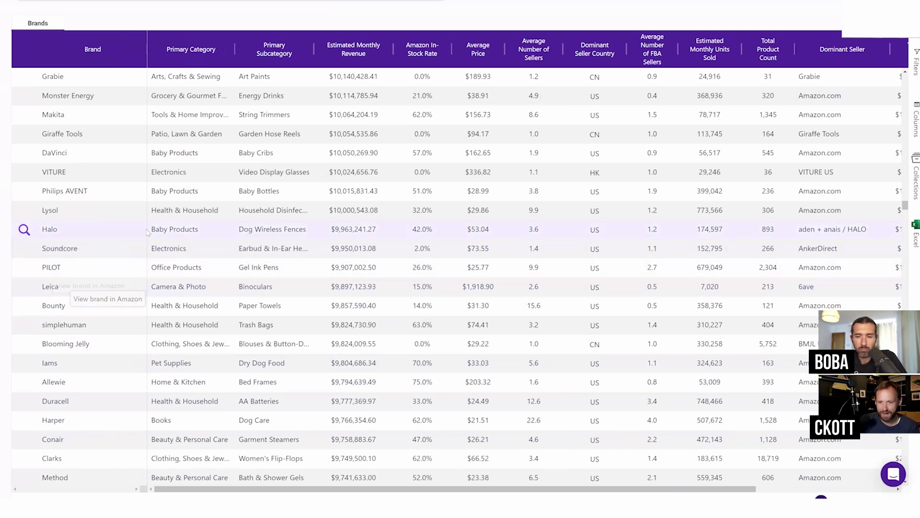
pyautogui.scroll(-3, 146, 233)
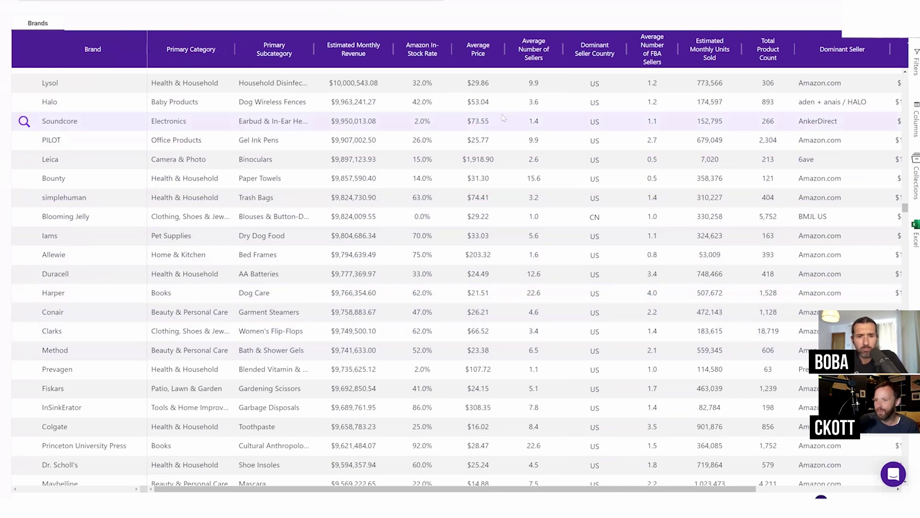
pyautogui.scroll(8, 503, 125)
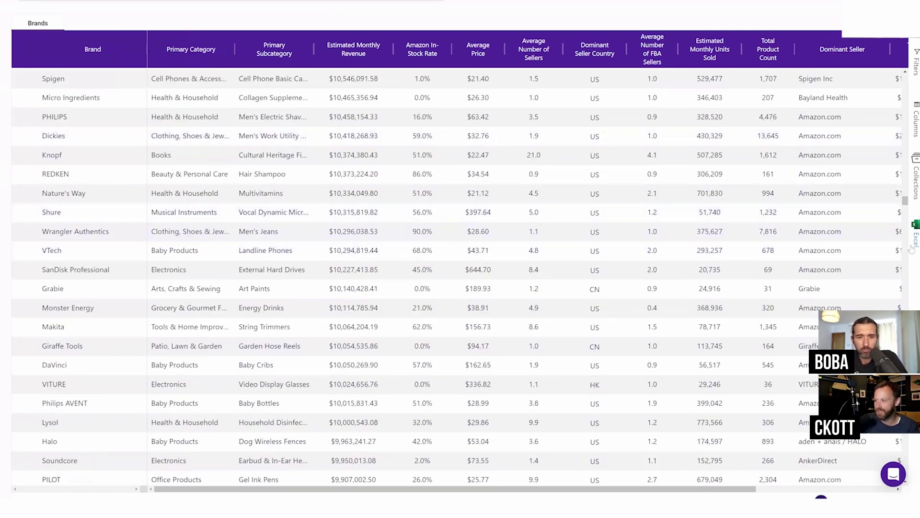
pyautogui.moveTo(905, 206); pyautogui.dragTo(905, 91)
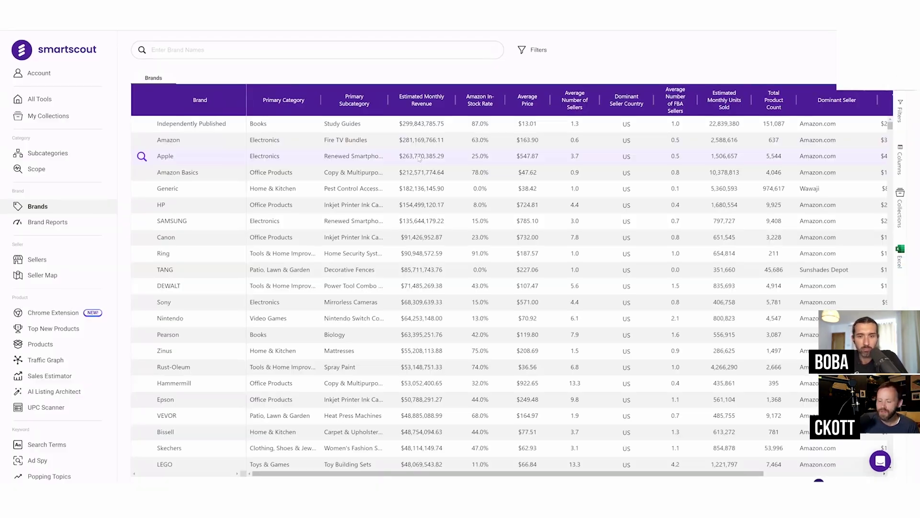
# Search the brand list for "cellucor".
pyautogui.click(154, 56)
pyautogui.write('d')
pyautogui.write('ellud')
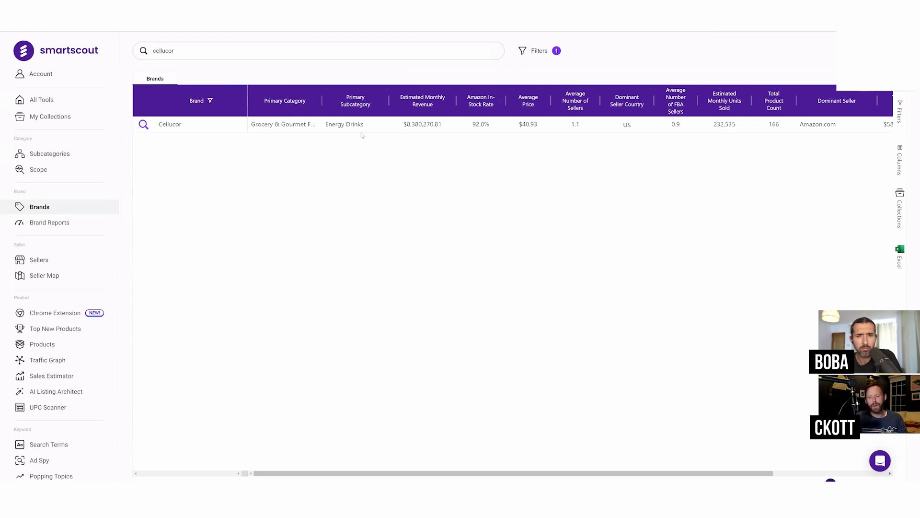
pyautogui.click(144, 124)
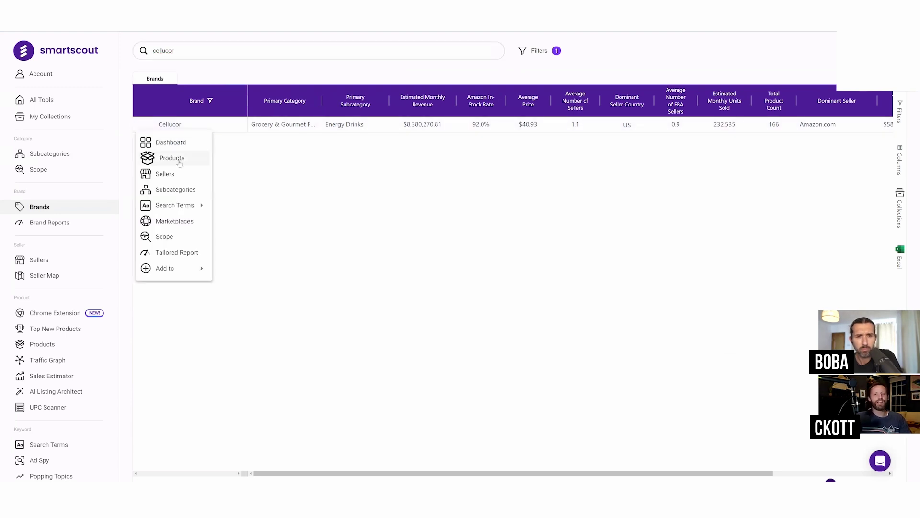
pyautogui.click(354, 185)
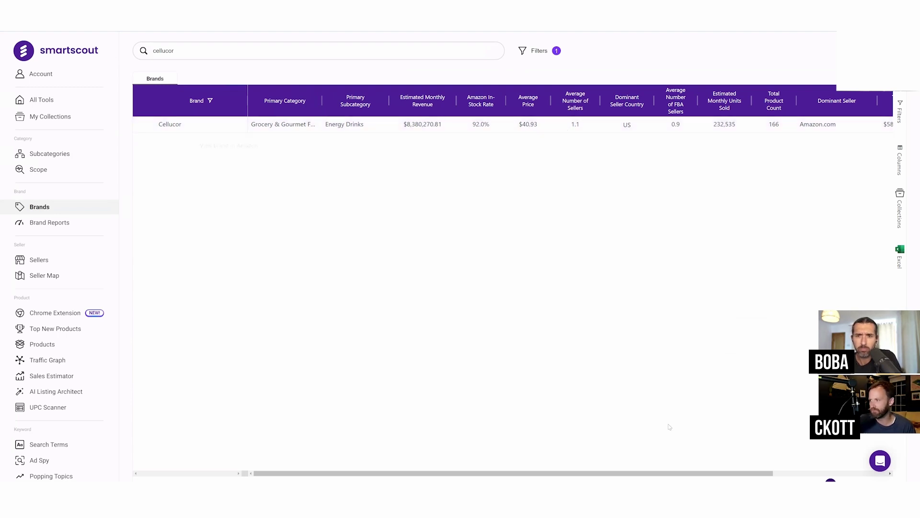
# Add the 1 Month Growth and 12 Month Growth columns to the brand table and review Cellucor's metrics.
pyautogui.hscroll(3, 671, 462)
pyautogui.hscroll(-3, 623, 464)
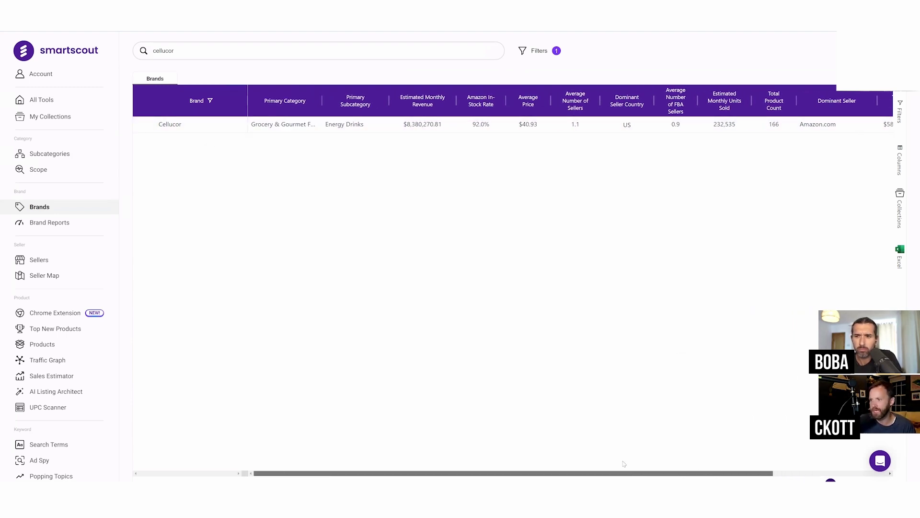
pyautogui.moveTo(495, 107)
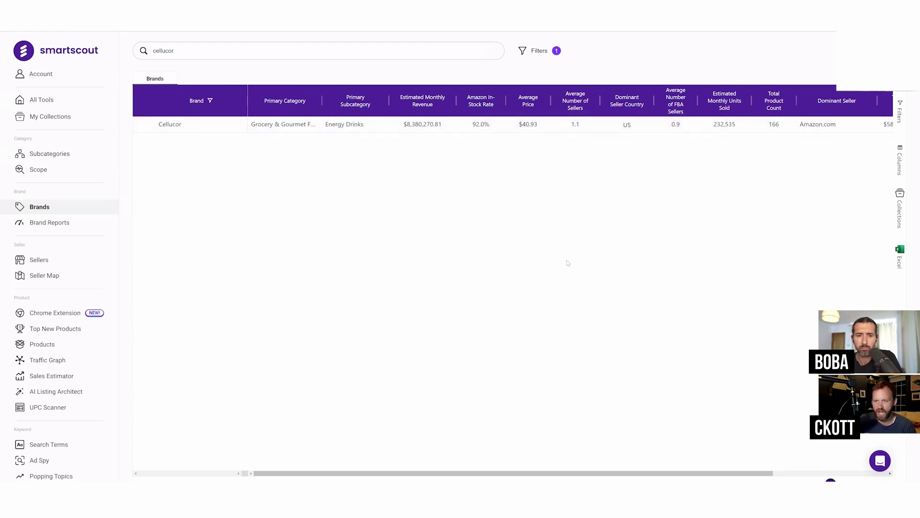
pyautogui.moveTo(616, 470); pyautogui.dragTo(730, 471)
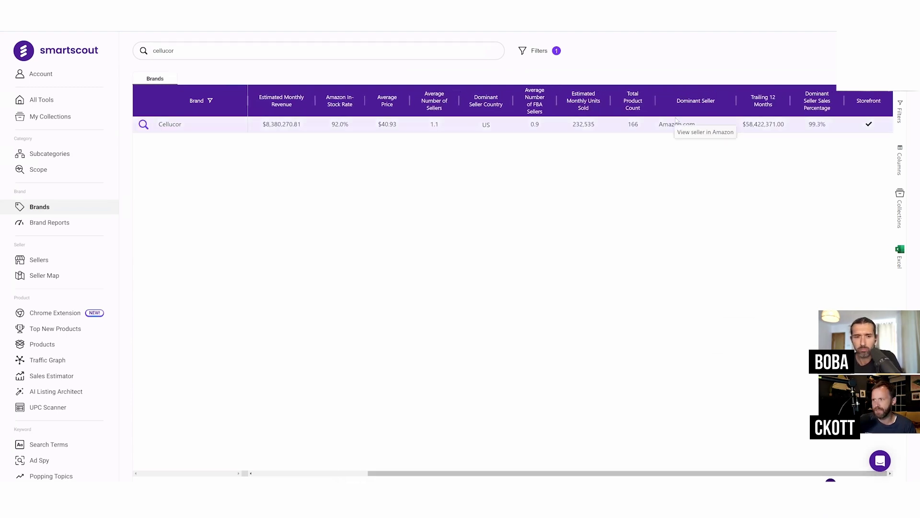
pyautogui.click(900, 159)
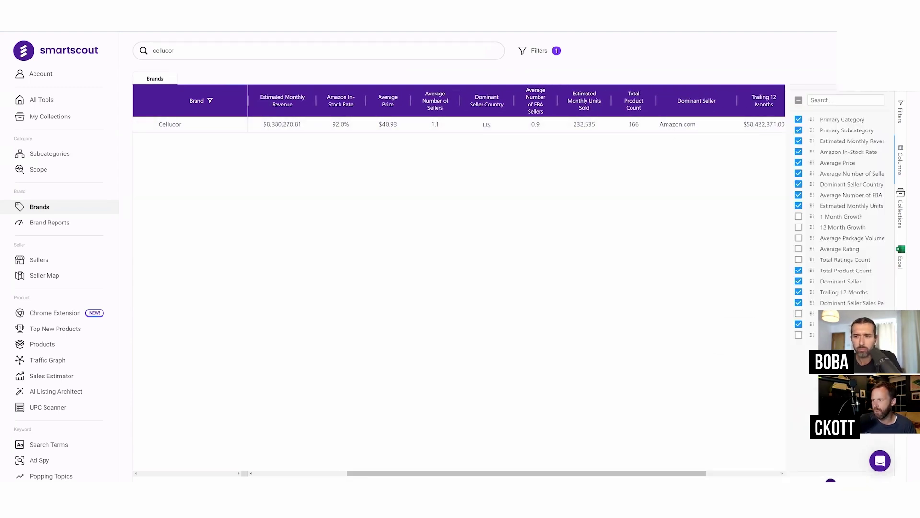
pyautogui.click(798, 217)
pyautogui.click(799, 227)
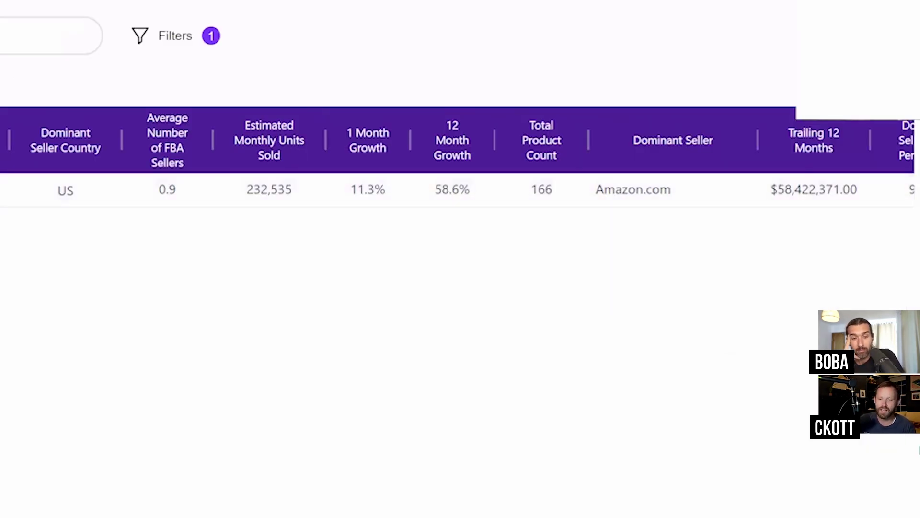
pyautogui.hscroll(-5, 455, 158)
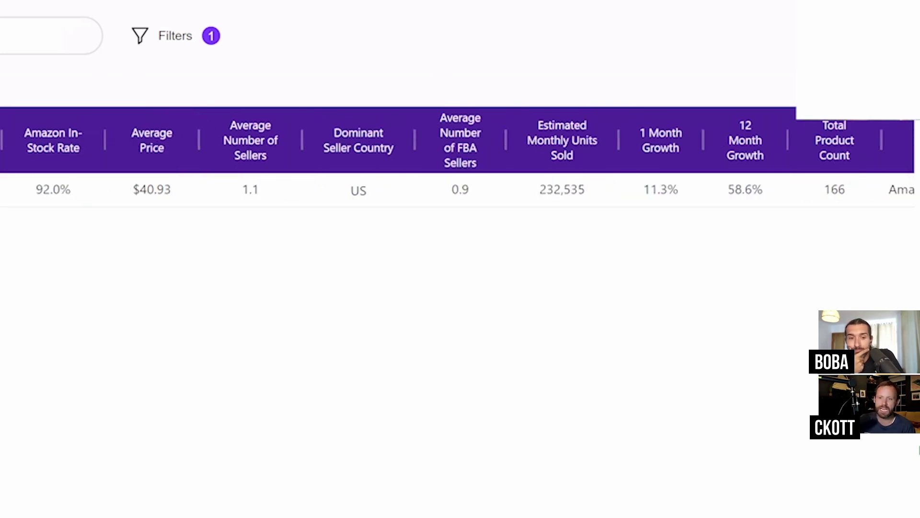
# List Cellucor's products, preview their images and check the Amazon listing of the C4 Energy Drink 16oz (Pack of 24).
pyautogui.click(81, 163)
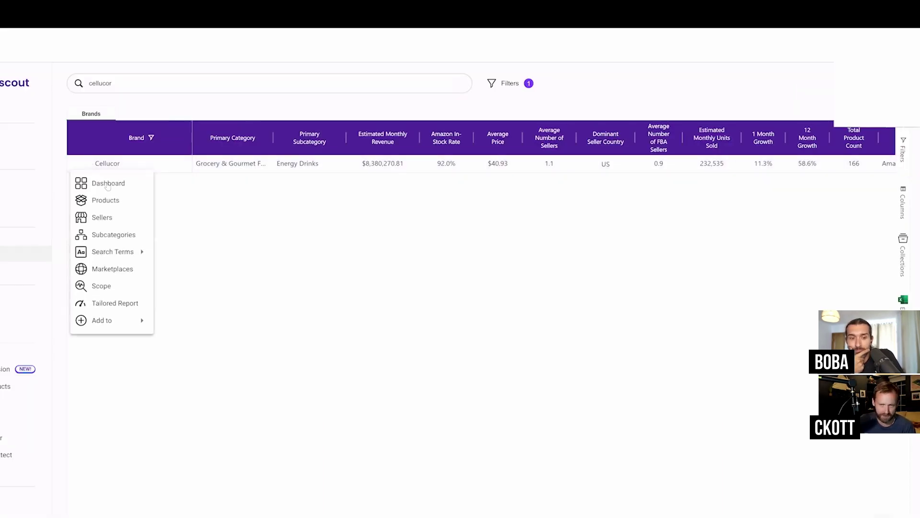
pyautogui.click(105, 200)
pyautogui.moveTo(101, 183)
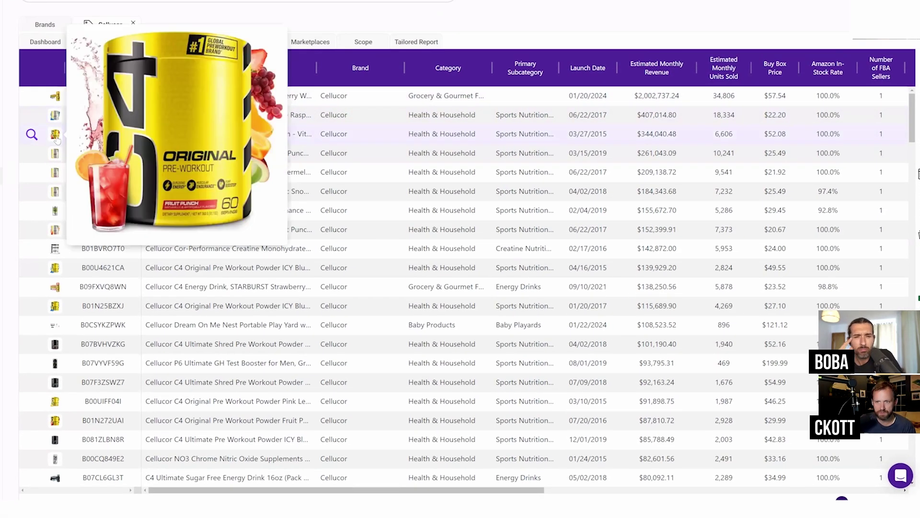
pyautogui.moveTo(103, 232)
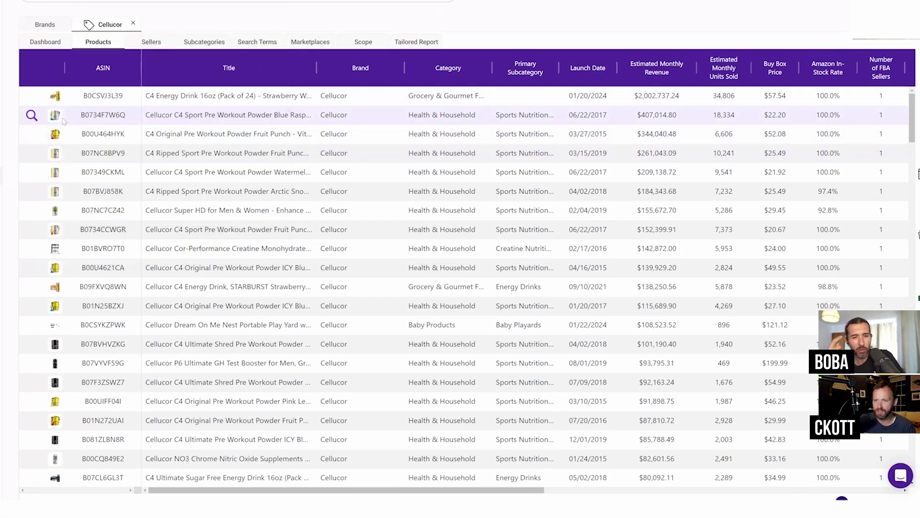
pyautogui.moveTo(61, 123)
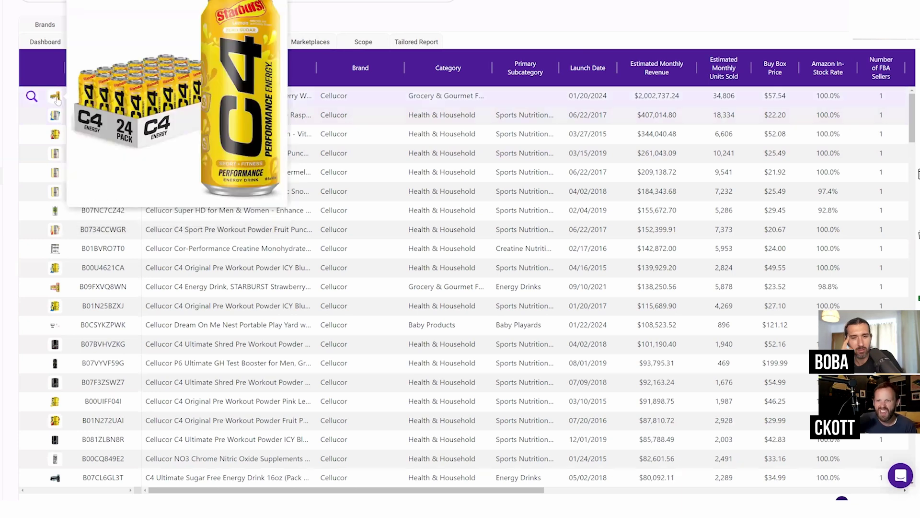
pyautogui.click(56, 99)
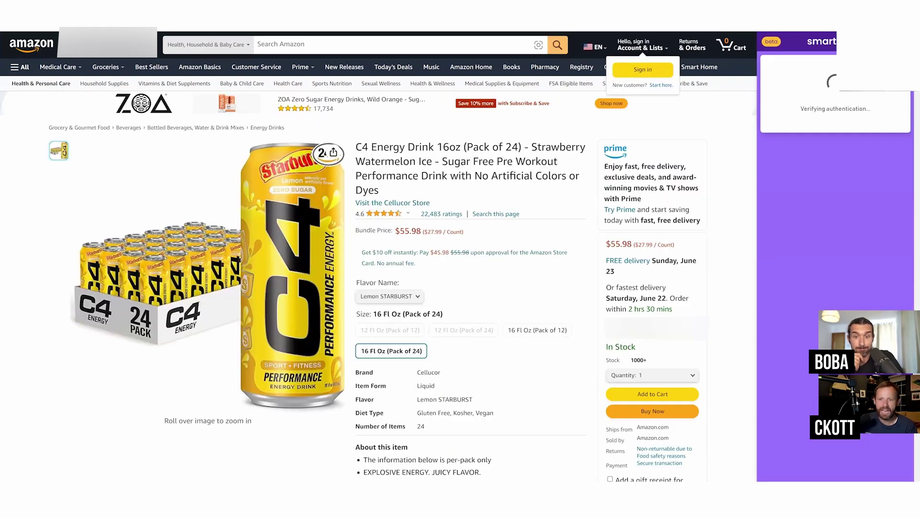
pyautogui.hotkey('ctrl', 'w')
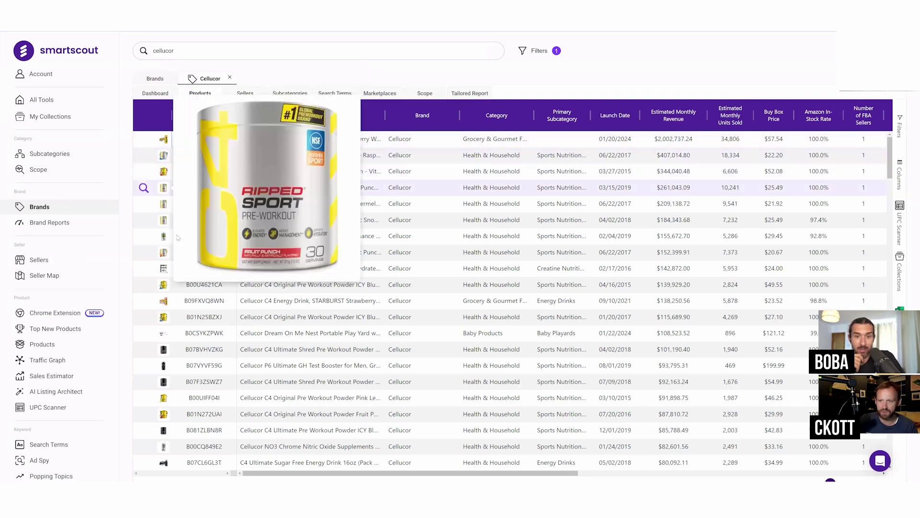
# View Cellucor's dashboard and start collecting the brand's data for its Tailored Report.
pyautogui.click(155, 94)
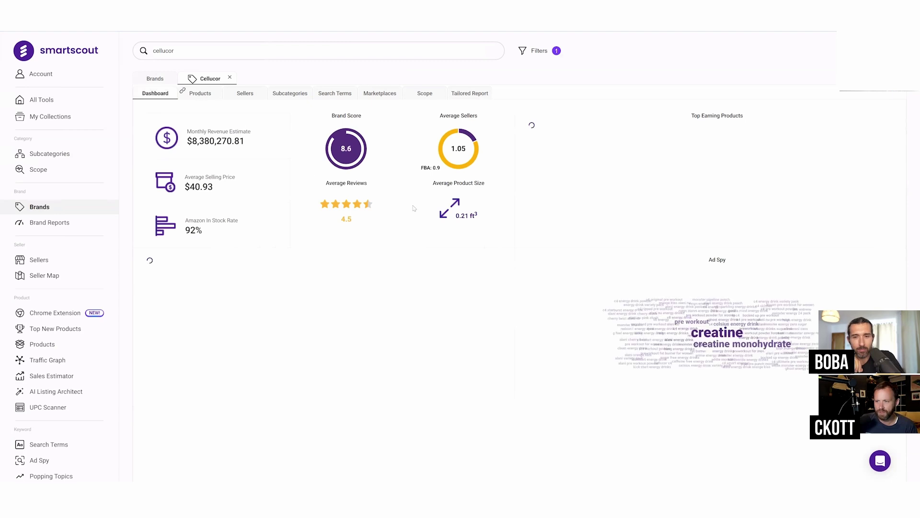
pyautogui.click(472, 93)
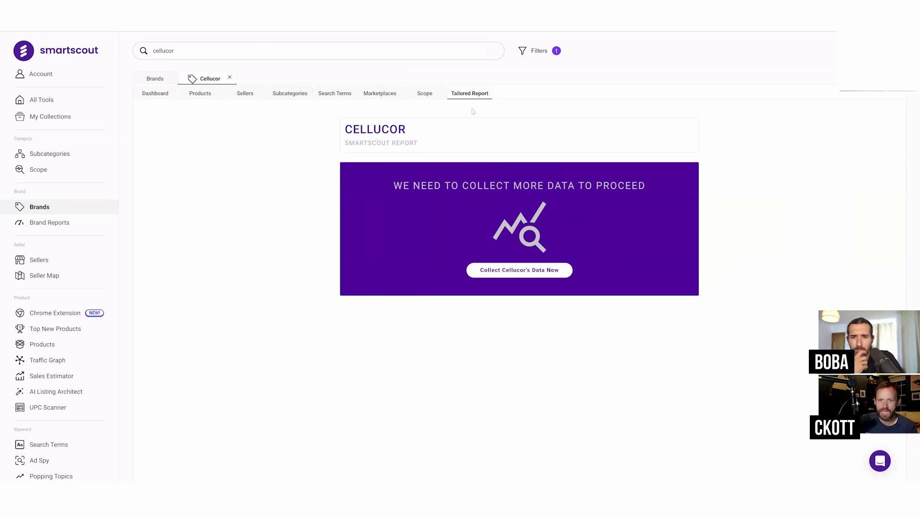
pyautogui.click(490, 270)
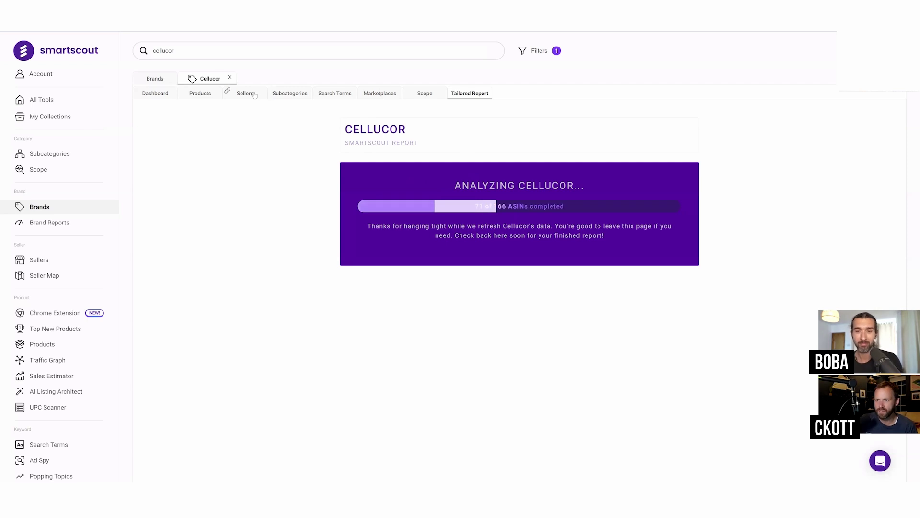
# Review Cellucor's market share by subcategory and its Ad Spy search terms.
pyautogui.click(277, 93)
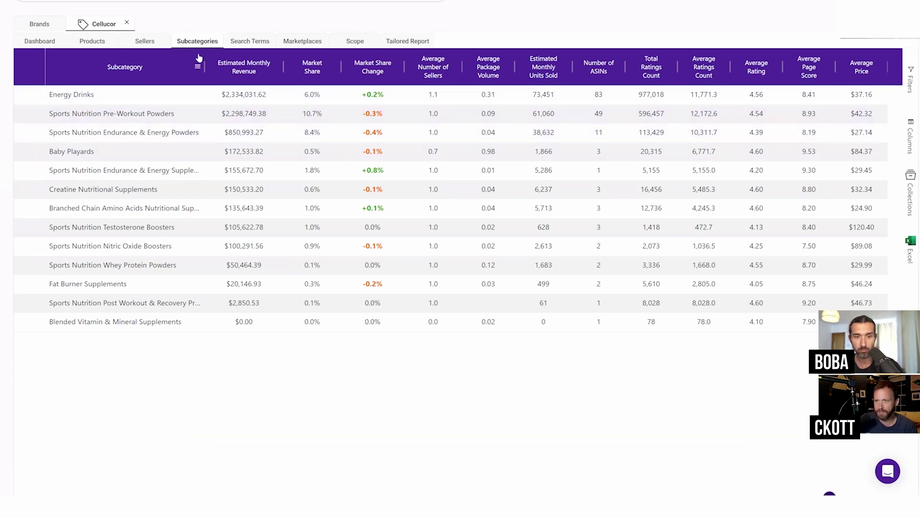
pyautogui.click(237, 40)
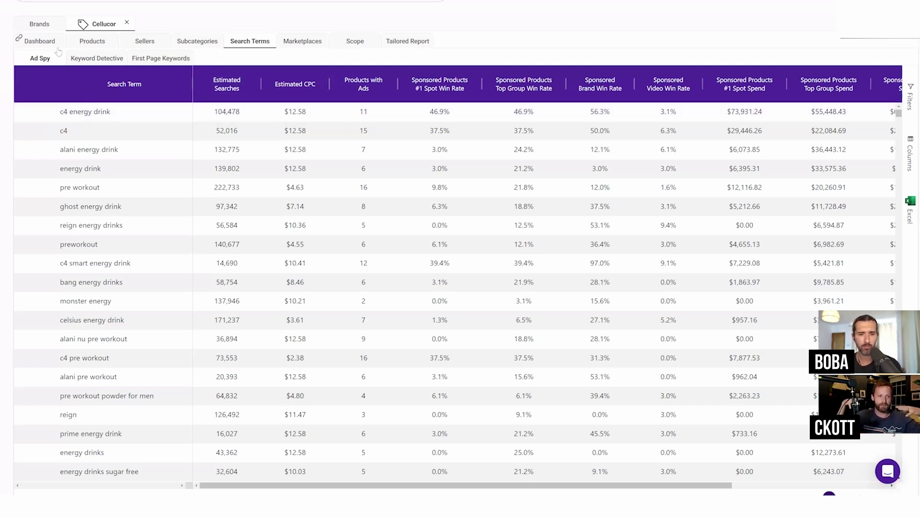
# View the Rank Maker search terms for Cellucor's product B0734F7W6Q and return to the brand's product list.
pyautogui.click(91, 42)
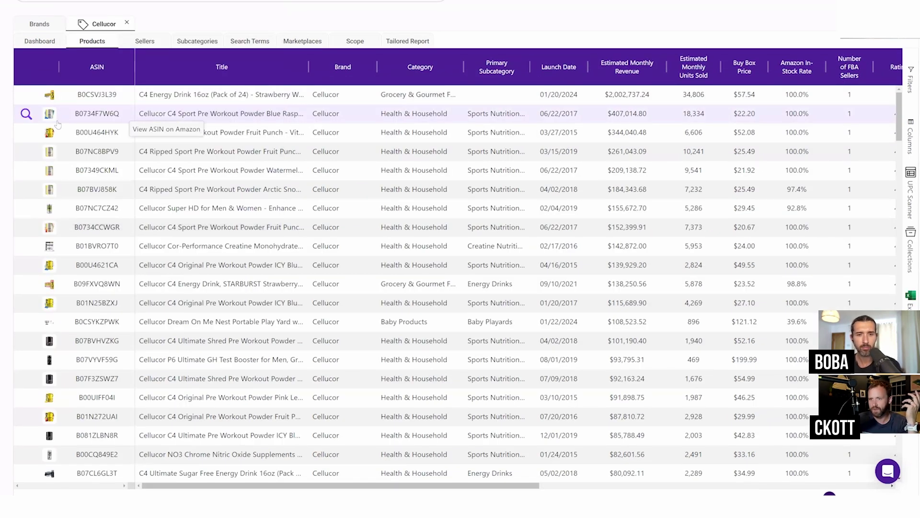
pyautogui.click(27, 114)
pyautogui.moveTo(61, 234)
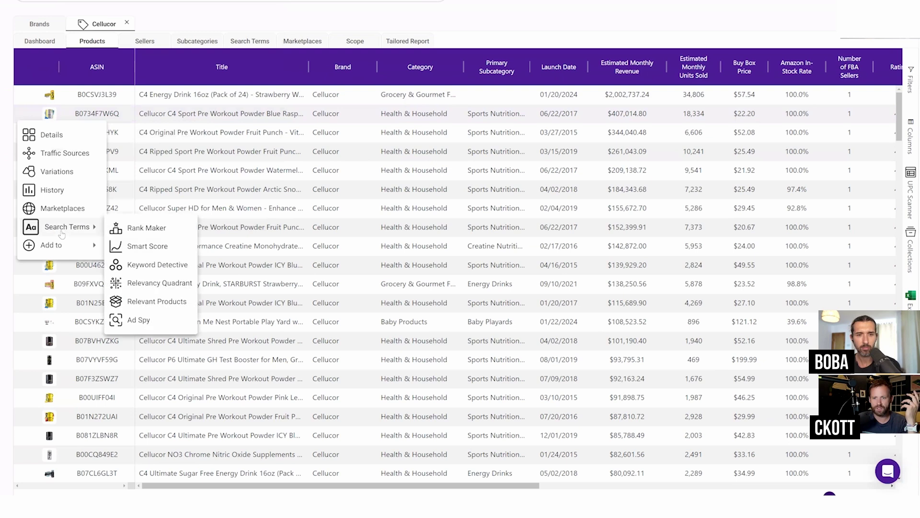
pyautogui.click(138, 228)
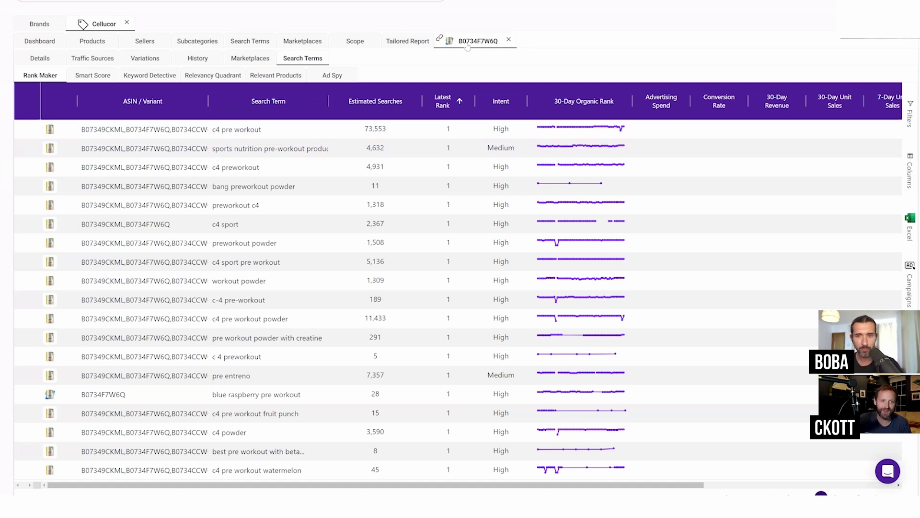
pyautogui.click(92, 41)
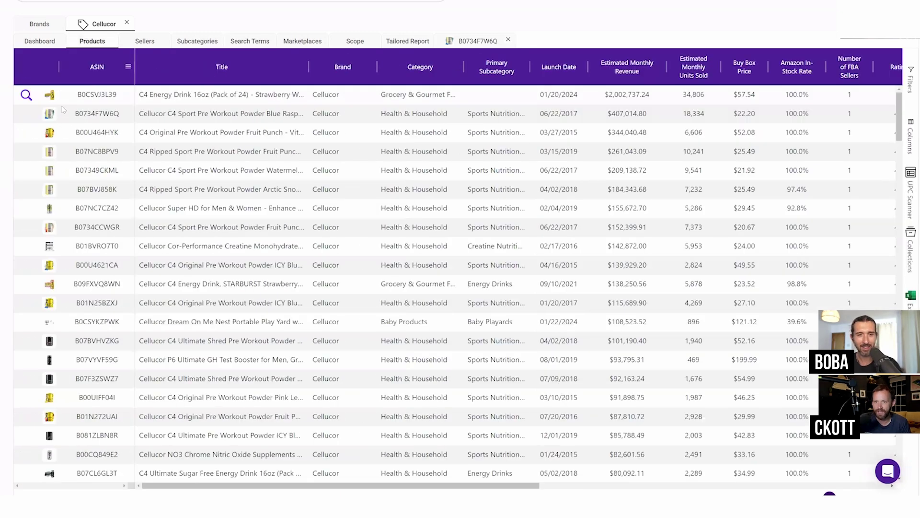
# Reopen the Rank Maker search terms of product B0734F7W6Q and examine the organic rank chart for "c4 pre workout".
pyautogui.click(30, 115)
pyautogui.moveTo(62, 226)
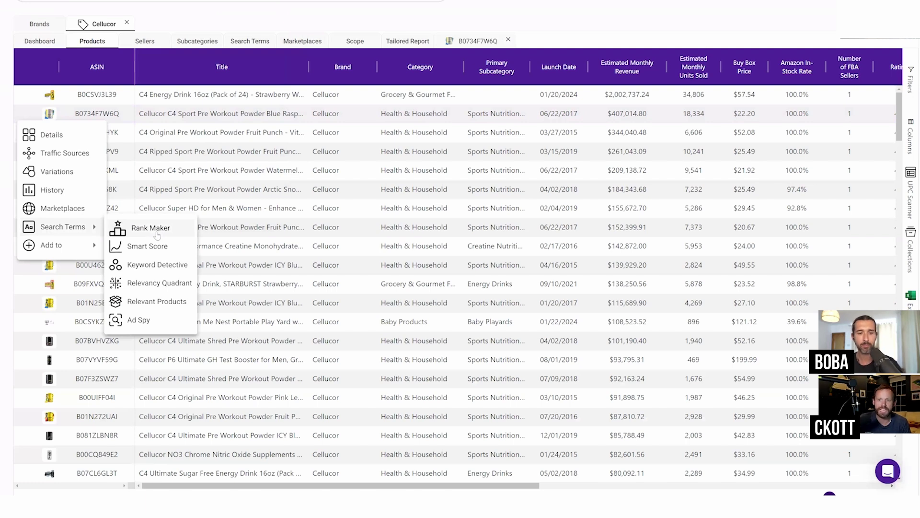
pyautogui.click(479, 43)
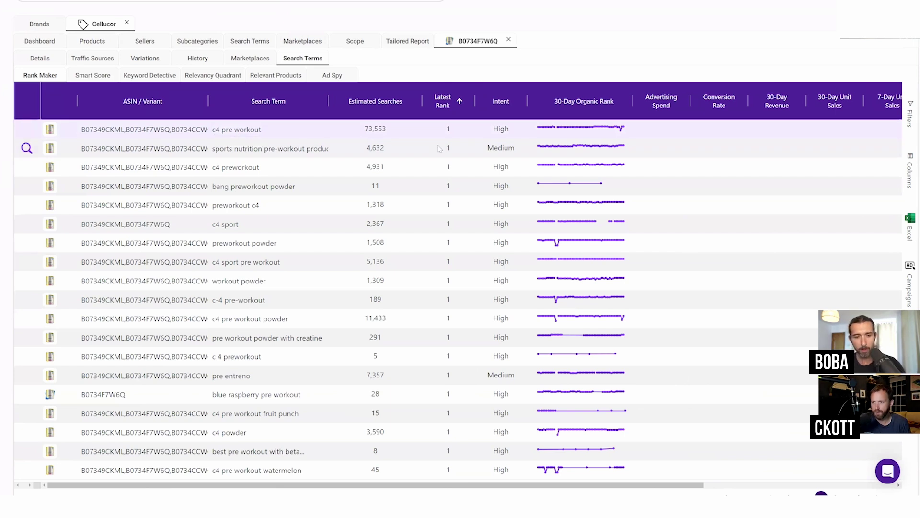
pyautogui.click(376, 133)
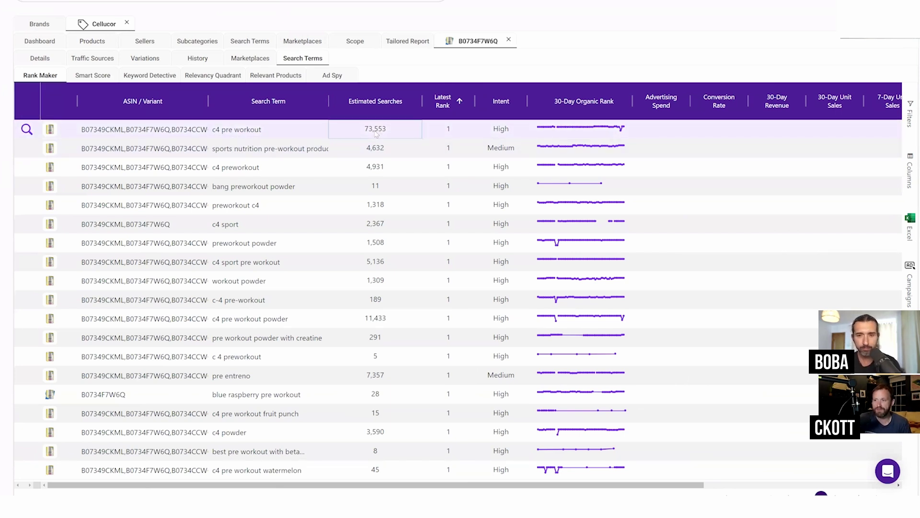
pyautogui.moveTo(577, 137)
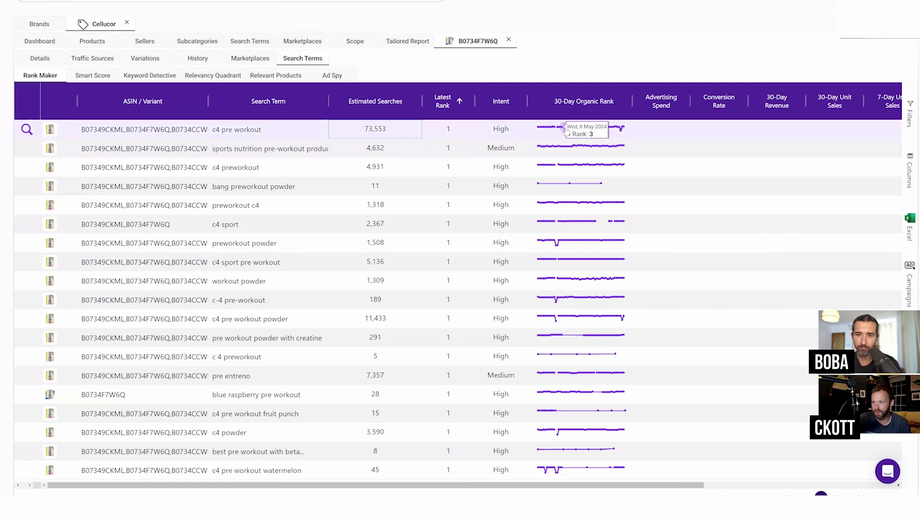
pyautogui.click(576, 136)
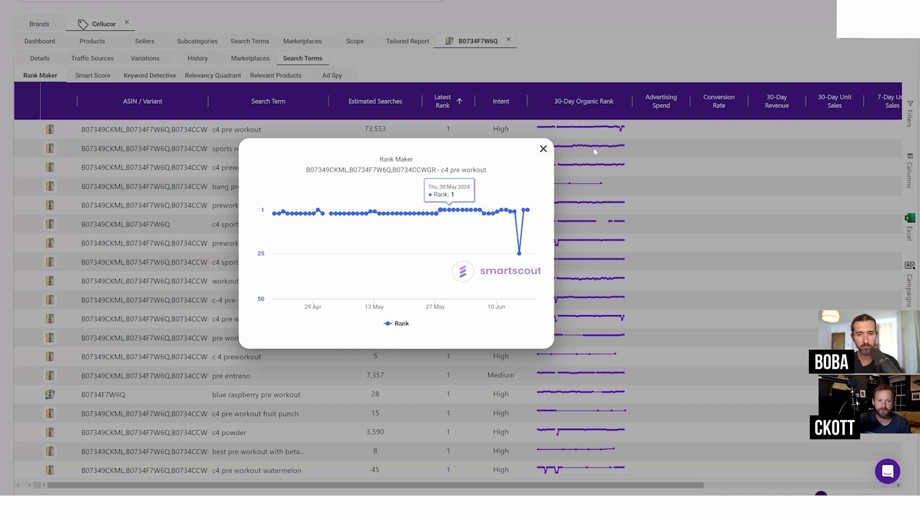
pyautogui.click(544, 148)
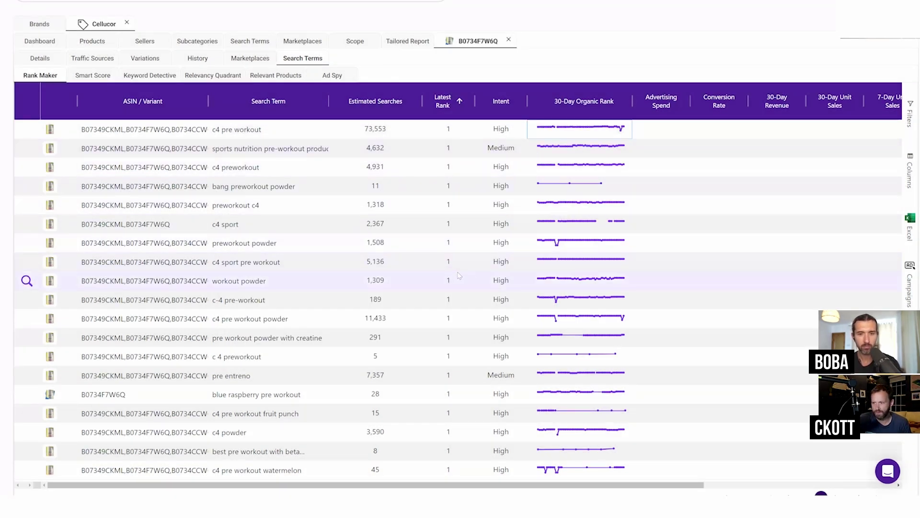
# Filter the Rank Maker search terms to a minimum of 100 estimated searches.
pyautogui.scroll(-5, 457, 297)
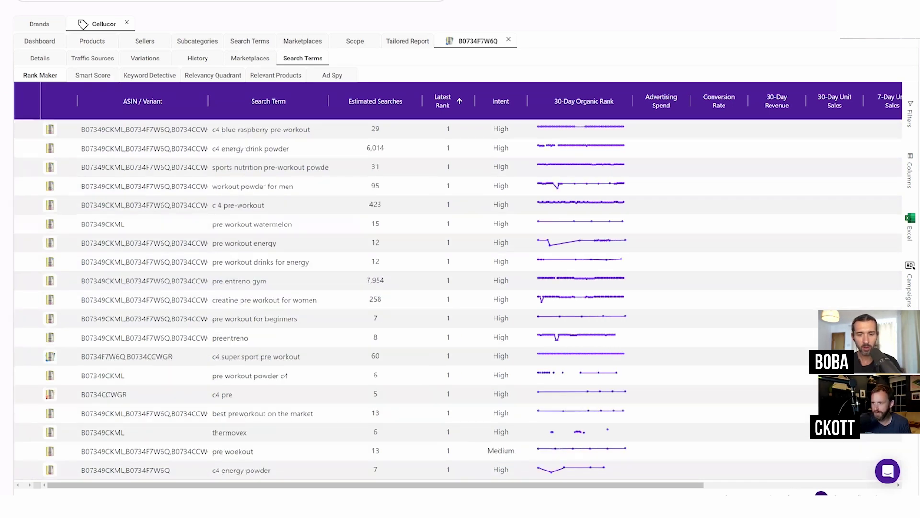
pyautogui.click(803, 494)
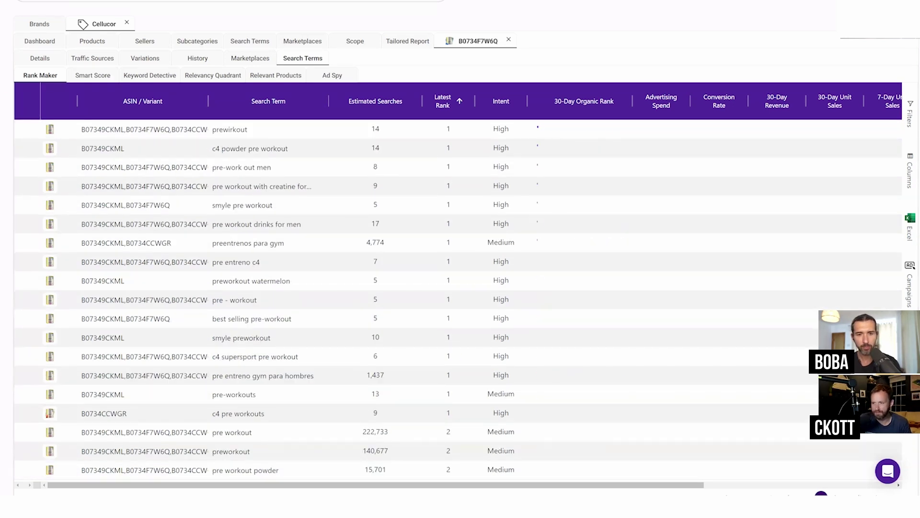
pyautogui.click(803, 493)
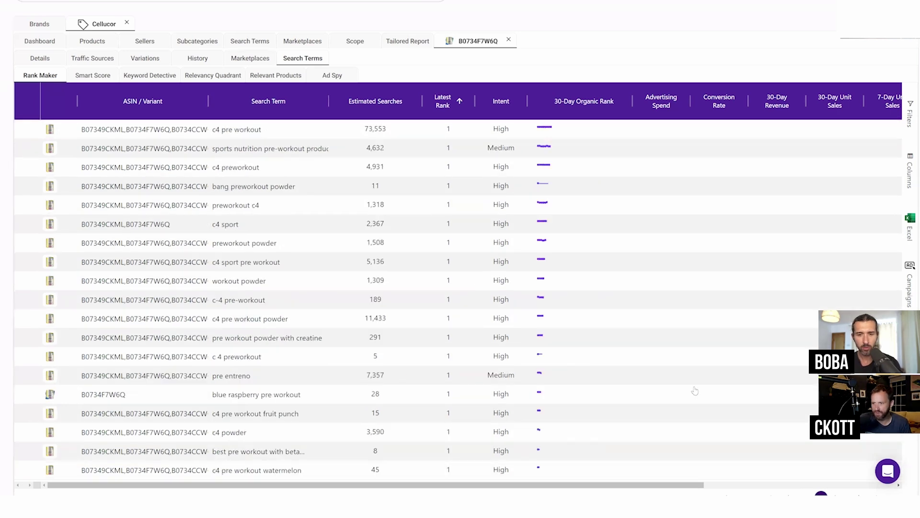
pyautogui.click(415, 104)
pyautogui.write('100')
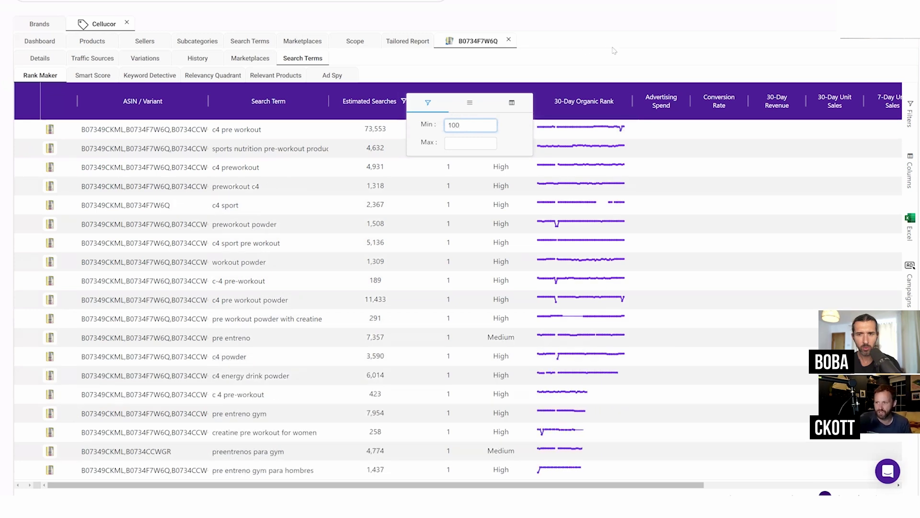
pyautogui.click(672, 20)
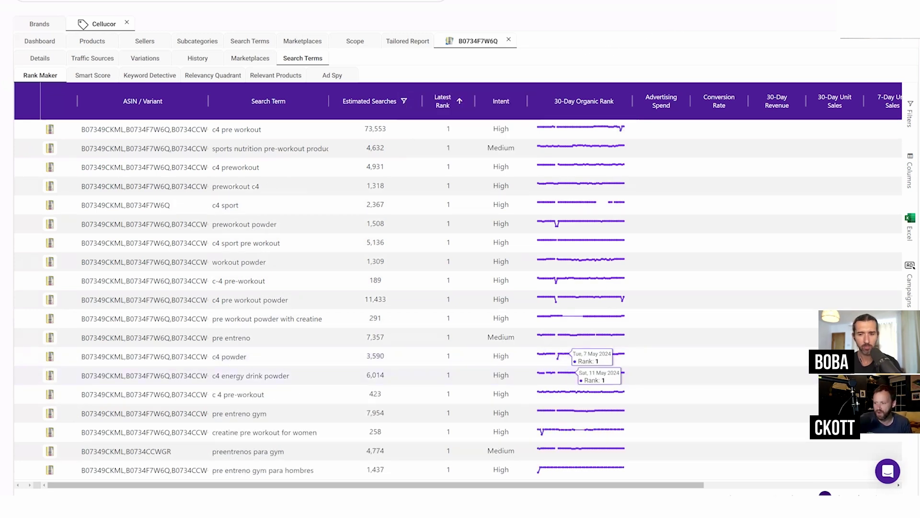
# Open the Amazon results for the search term "pre workout for women" and locate the Cellucor C4 Sport product among them.
pyautogui.scroll(-10, 458, 297)
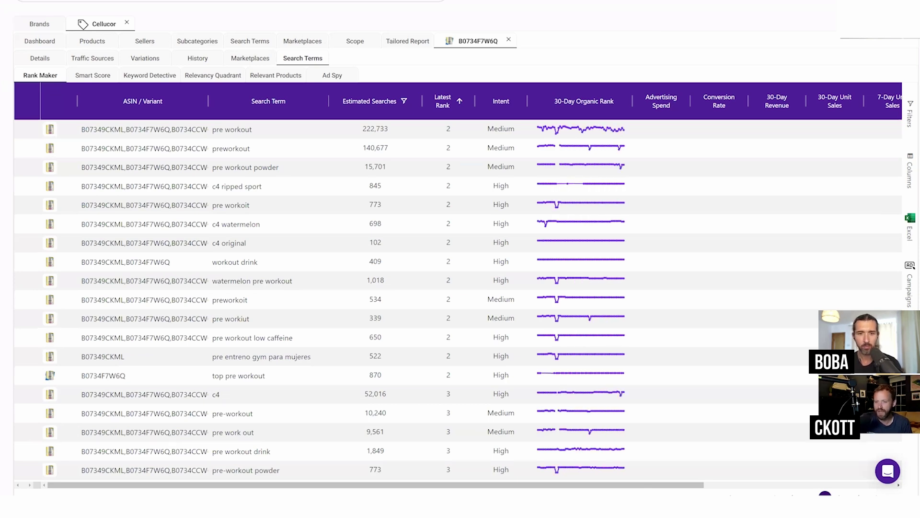
pyautogui.scroll(-5, 458, 297)
pyautogui.scroll(-5, 458, 297)
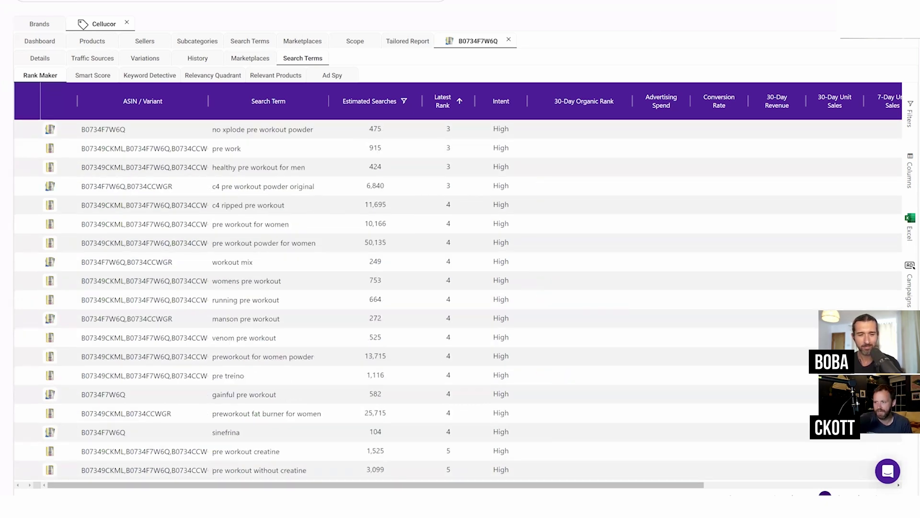
pyautogui.click(235, 223)
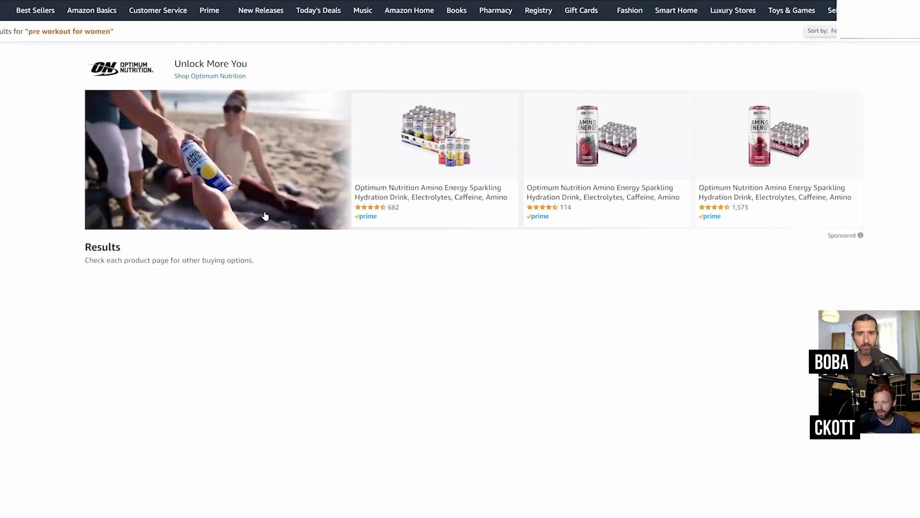
pyautogui.scroll(-3, 261, 197)
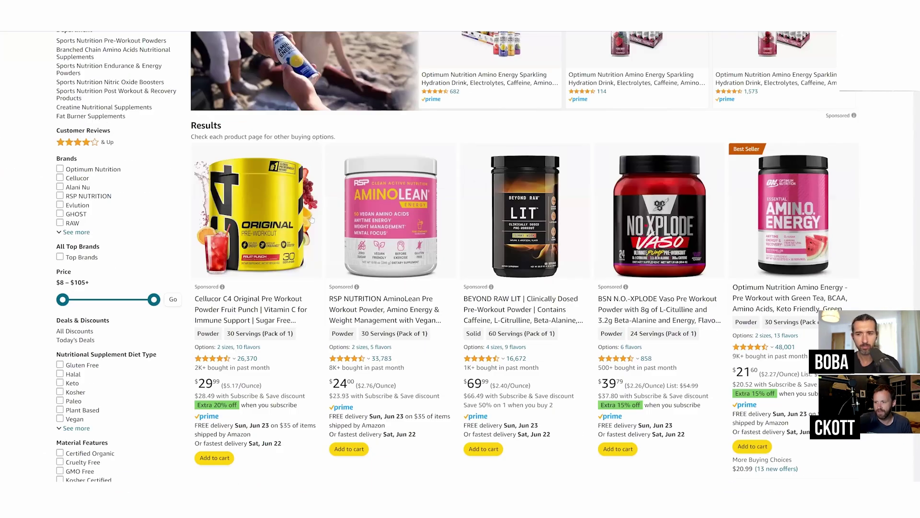
pyautogui.scroll(-6, 311, 219)
pyautogui.scroll(-7, 574, 300)
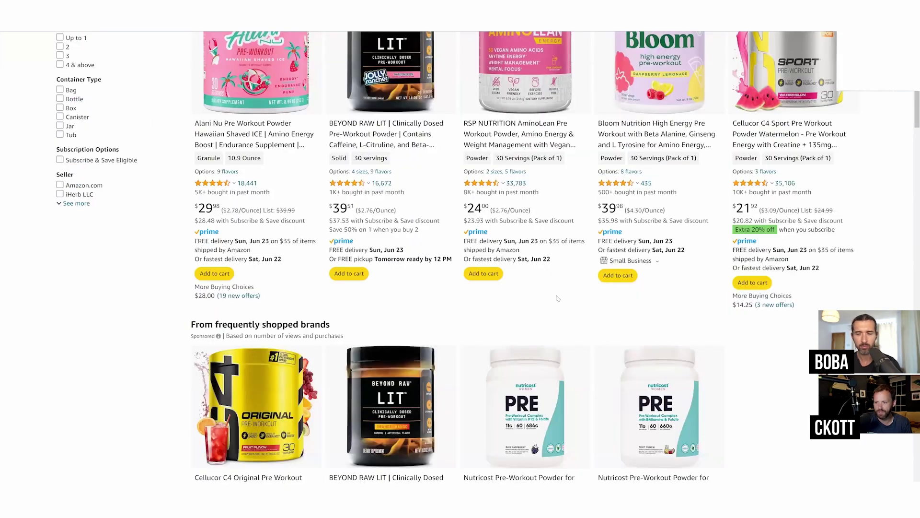
pyautogui.scroll(10, 695, 264)
pyautogui.scroll(-3, 798, 229)
pyautogui.moveTo(797, 229)
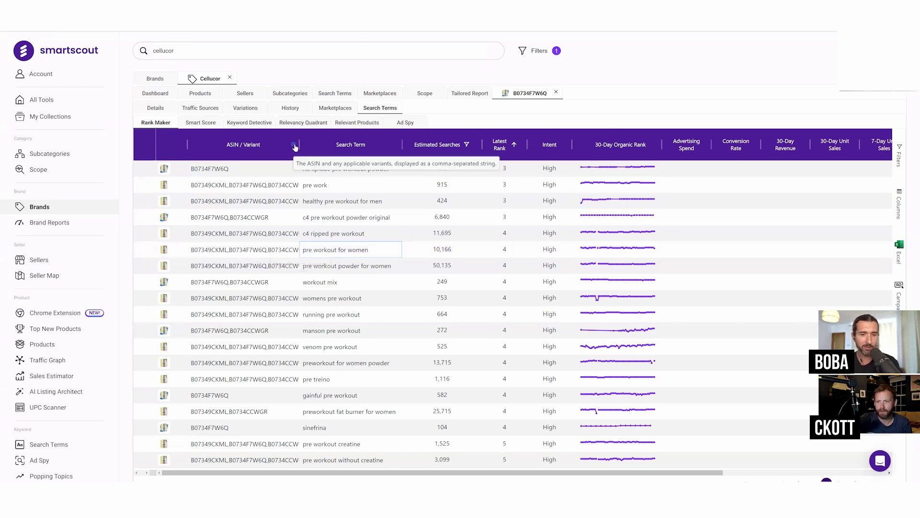
# Widen the ASIN / Variant column to show the full ASINs and compare them with Cellucor's placements in the Amazon results.
pyautogui.moveTo(297, 143); pyautogui.dragTo(333, 143)
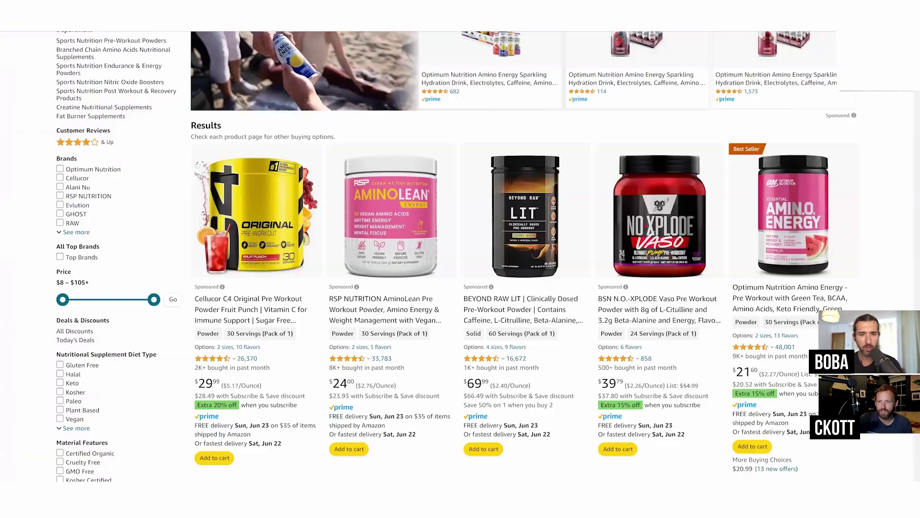
pyautogui.scroll(-3, 587, 300)
pyautogui.scroll(4, 587, 299)
pyautogui.scroll(-6, 665, 238)
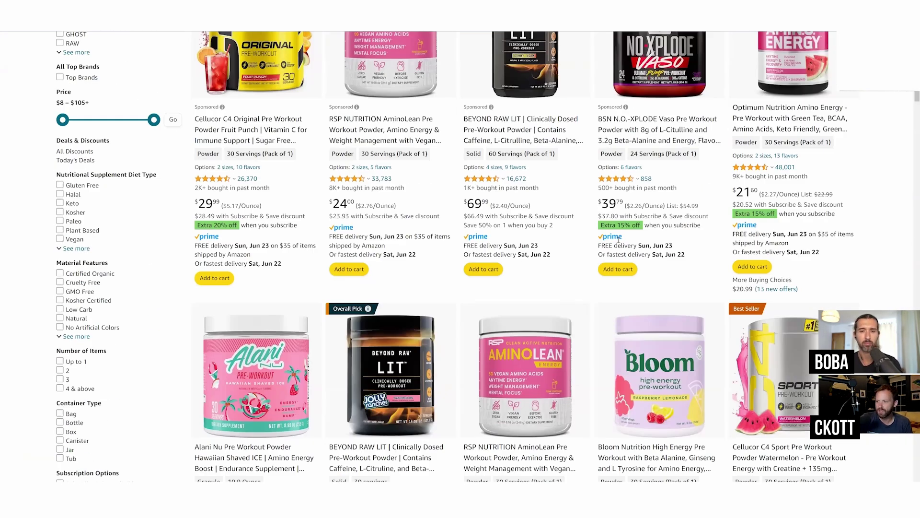
pyautogui.scroll(4, 665, 237)
pyautogui.scroll(-4, 665, 237)
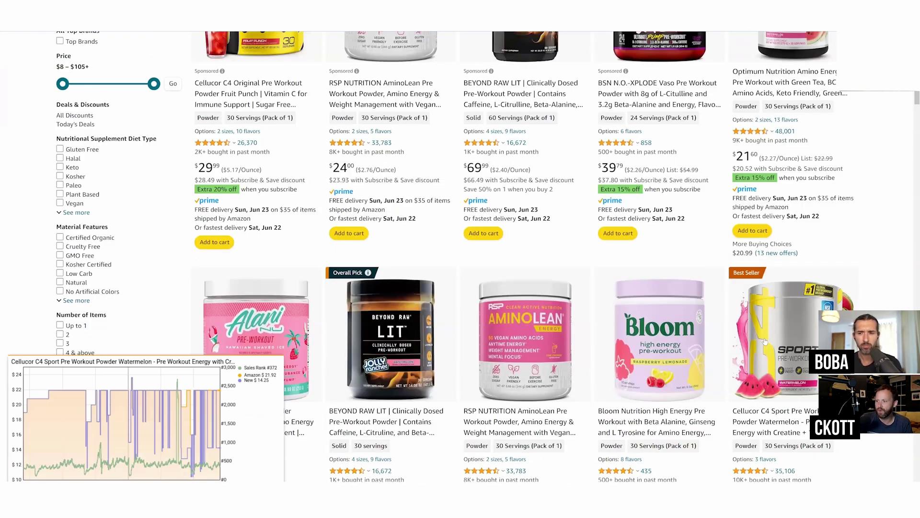
pyautogui.scroll(-3, 780, 244)
pyautogui.moveTo(802, 290)
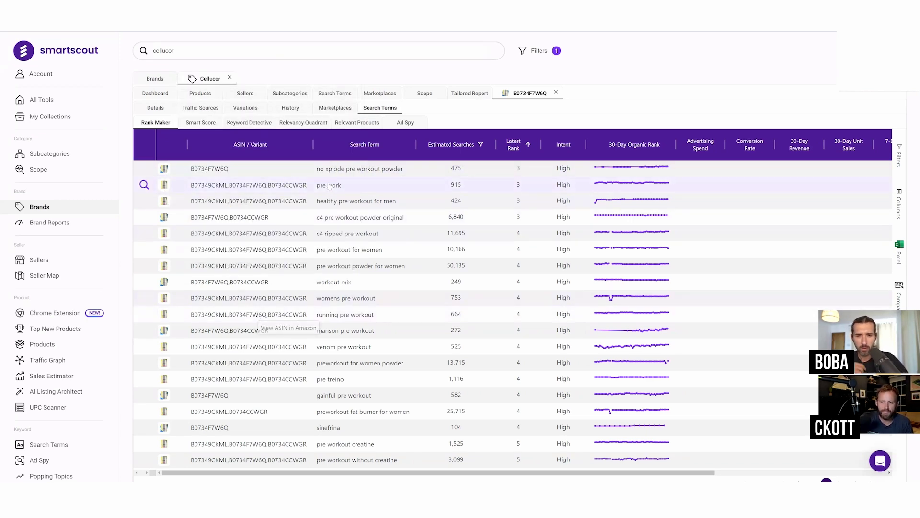
# Narrow the ASIN / Variant column and open the Cellucor C4 Sport Pre Workout Powder Watermelon listing on Amazon.
pyautogui.moveTo(313, 144); pyautogui.dragTo(250, 149)
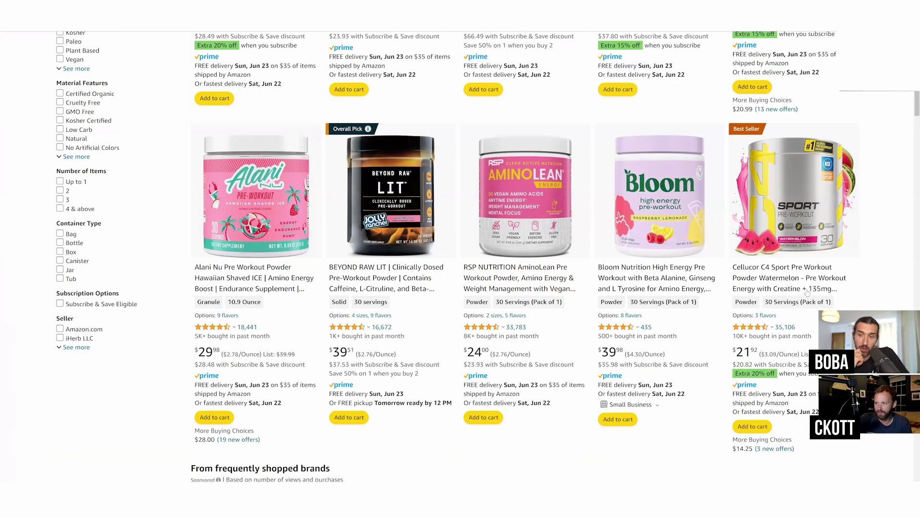
pyautogui.click(798, 283)
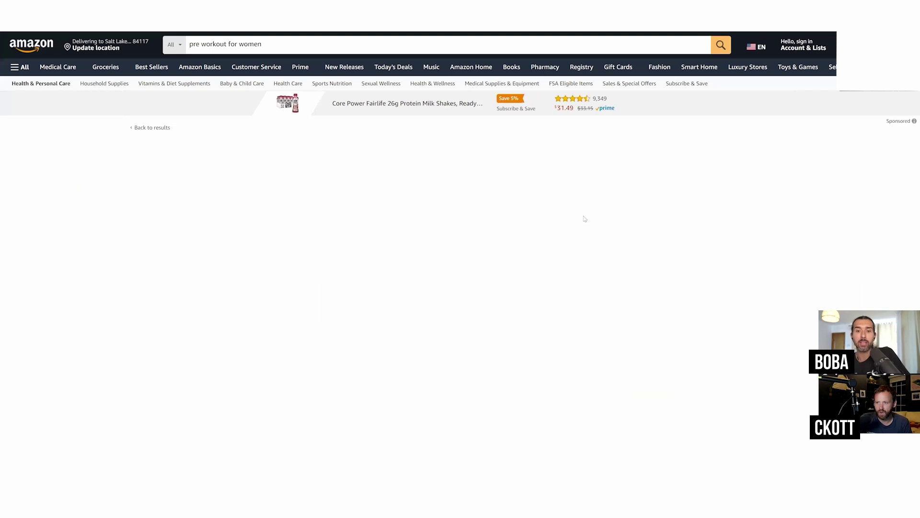
pyautogui.scroll(-2, 539, 354)
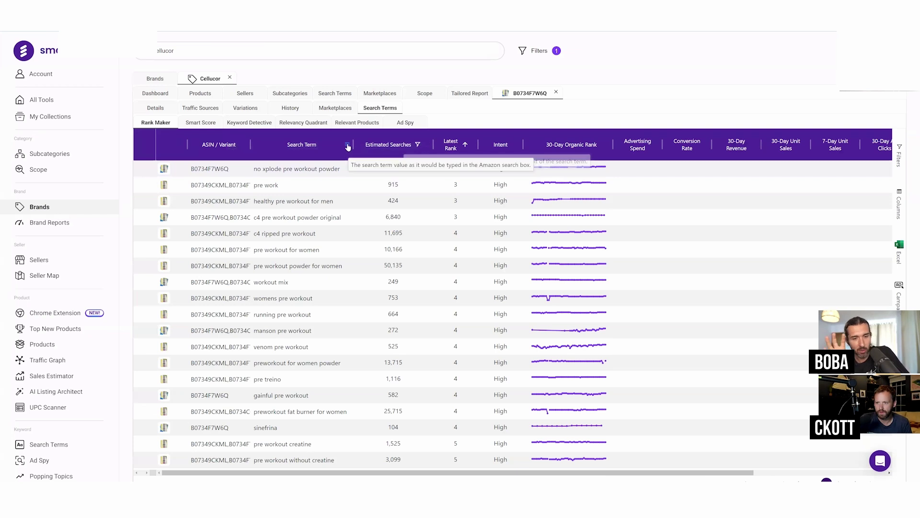
# Adjust the Search Term and ASIN / Variant column widths in Rank Maker and review the organic rank trends of the top-ranked terms.
pyautogui.moveTo(354, 143); pyautogui.dragTo(364, 144)
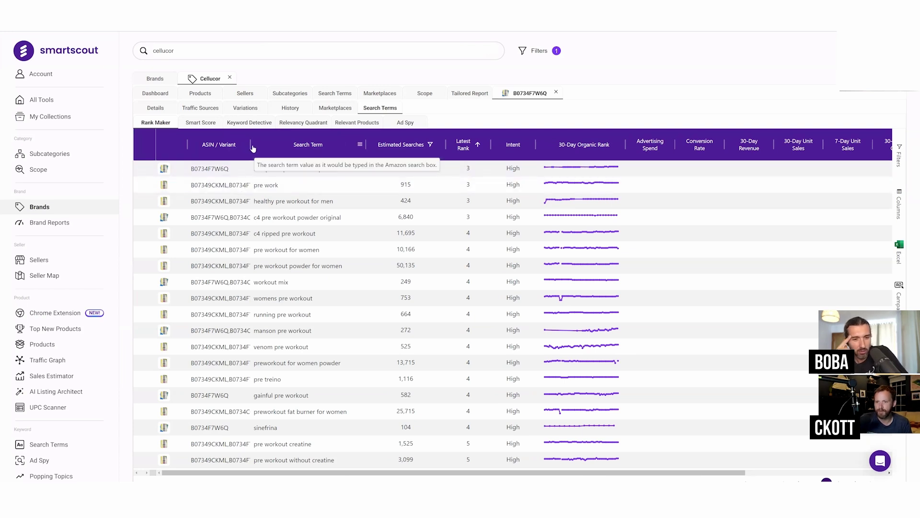
pyautogui.doubleClick(275, 145)
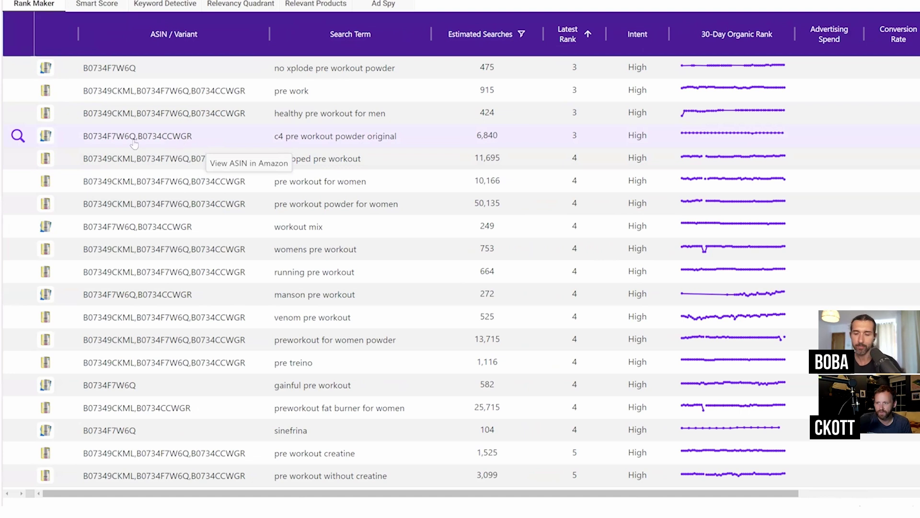
pyautogui.moveTo(269, 34); pyautogui.dragTo(221, 35)
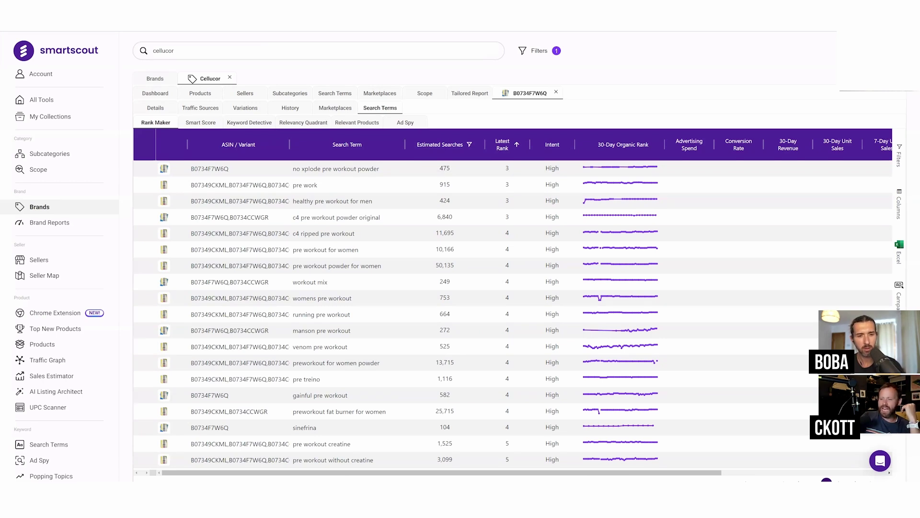
pyautogui.scroll(10, 513, 314)
pyautogui.scroll(10, 513, 314)
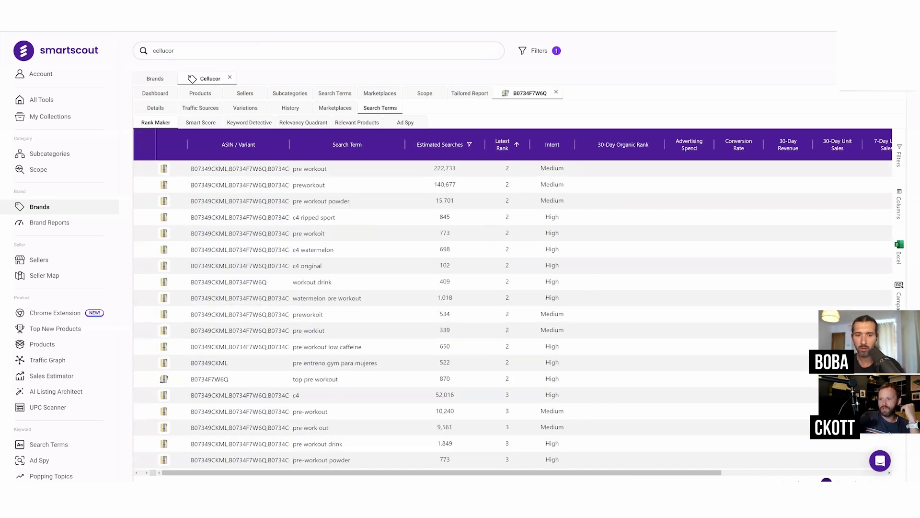
pyautogui.scroll(10, 513, 314)
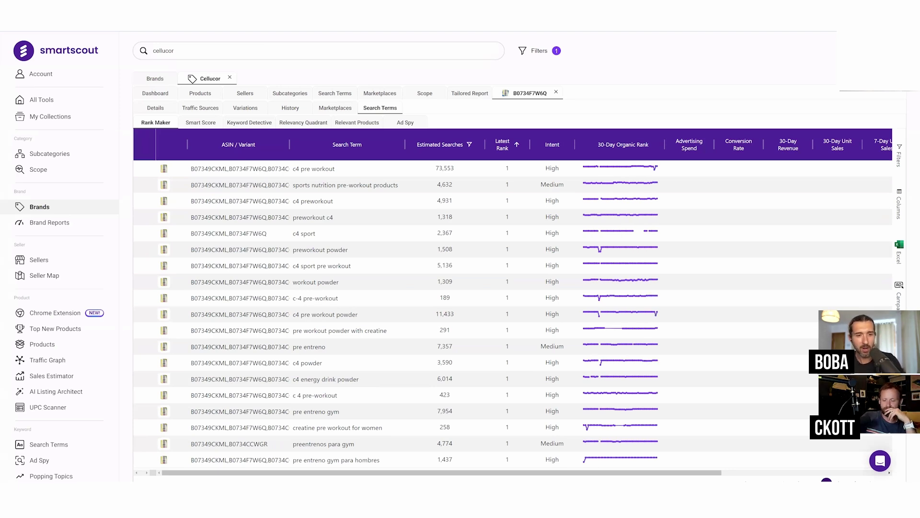
pyautogui.moveTo(602, 298)
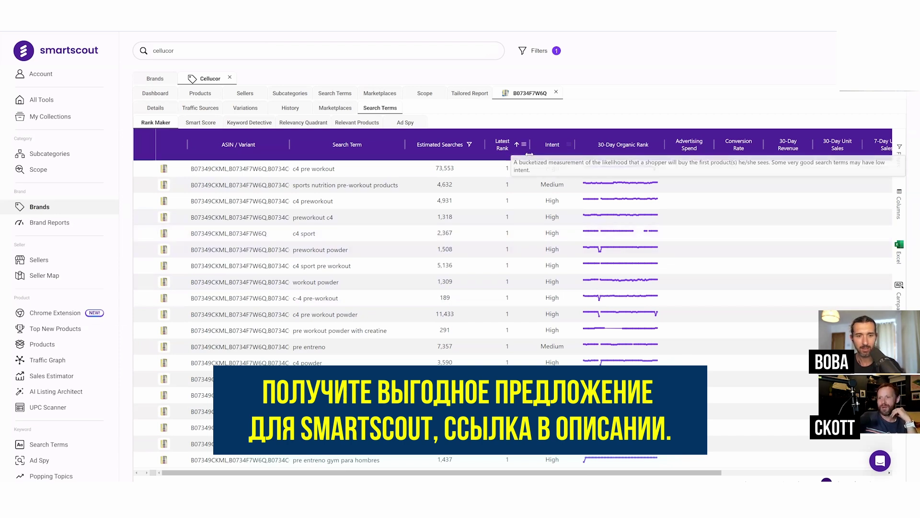
# Return to Cellucor's product list, preview the image of product B0734F7W6Q and browse the brand's other products.
pyautogui.click(199, 93)
pyautogui.moveTo(164, 158)
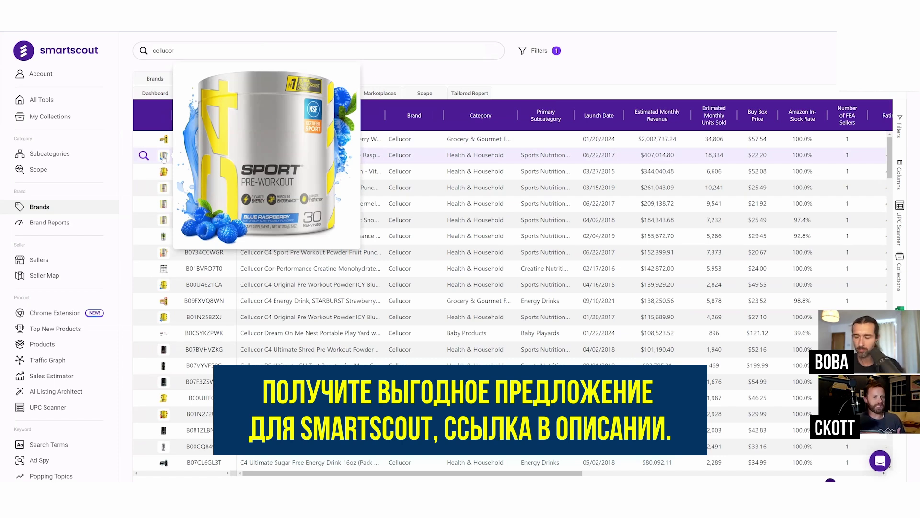
pyautogui.scroll(-5, 798, 203)
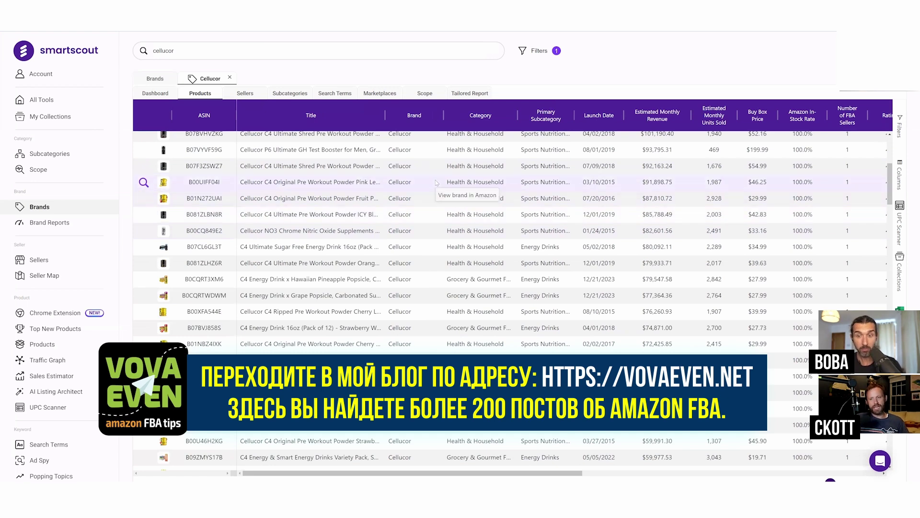
pyautogui.scroll(-10, 461, 210)
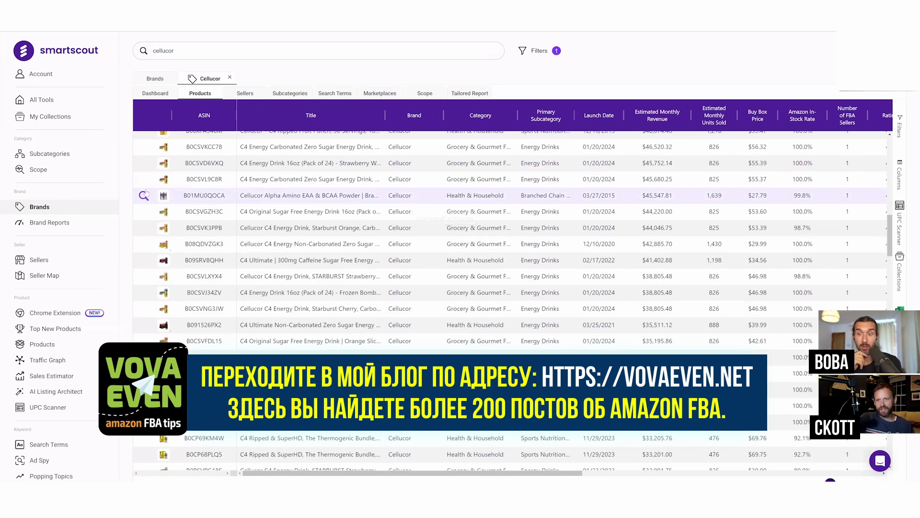
pyautogui.moveTo(162, 180)
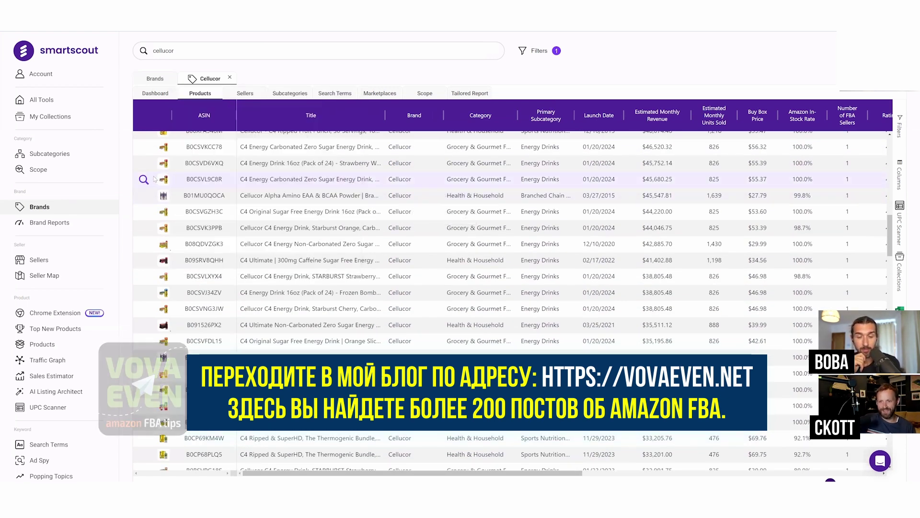
pyautogui.scroll(10, 389, 191)
pyautogui.scroll(5, 389, 191)
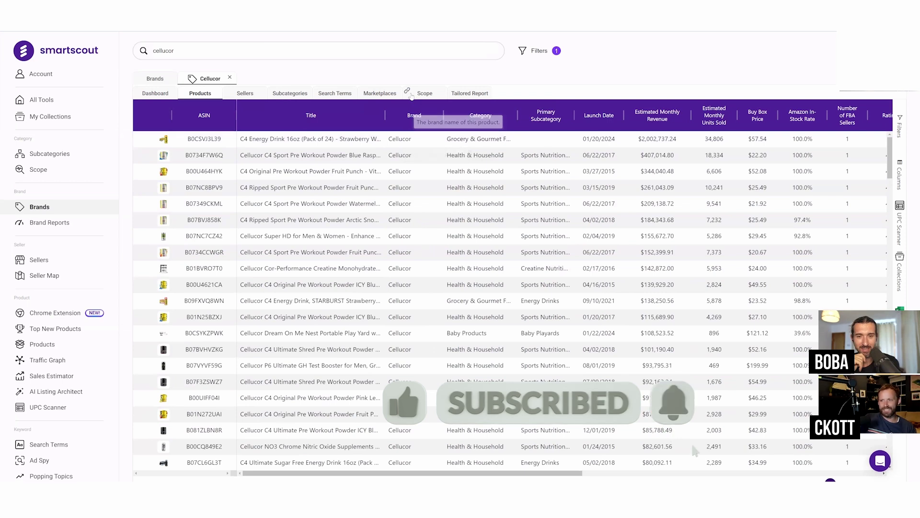
# Open Cellucor's marketplace breakdown and sort the countries by estimated monthly revenue in descending order.
pyautogui.doubleClick(380, 93)
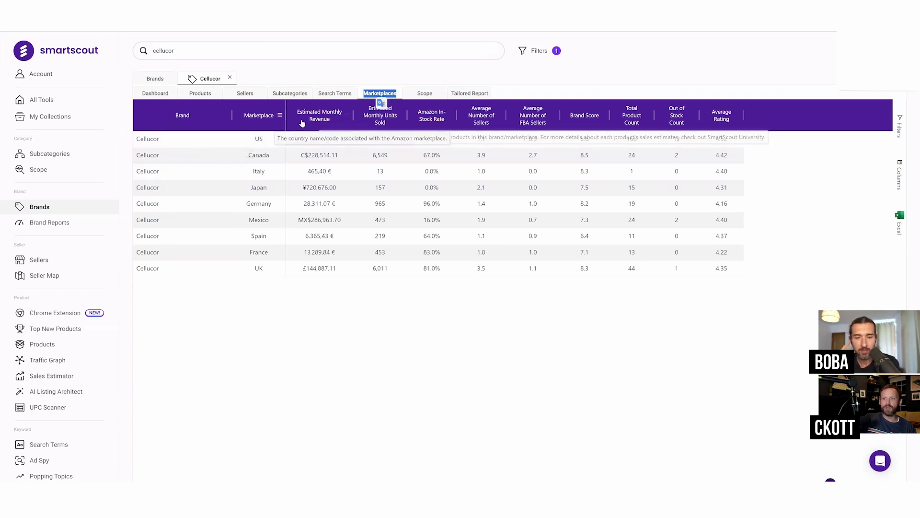
pyautogui.click(319, 116)
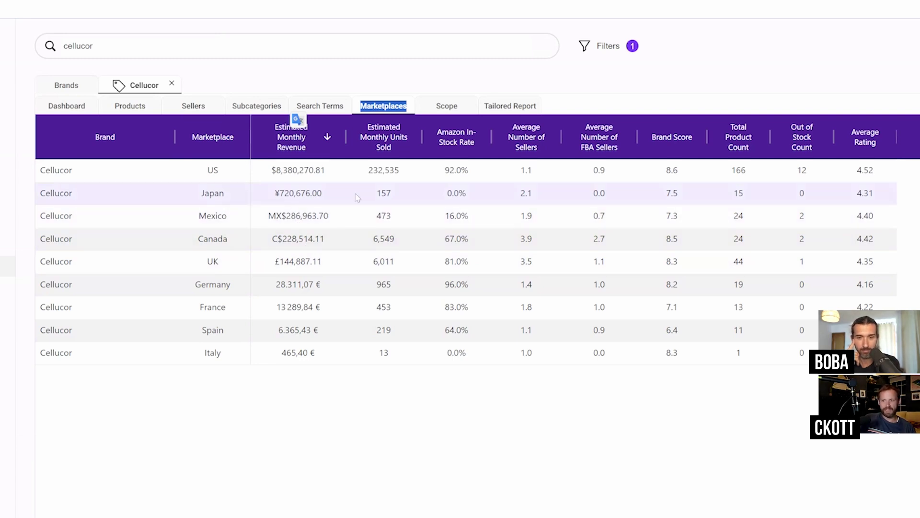
pyautogui.click(269, 88)
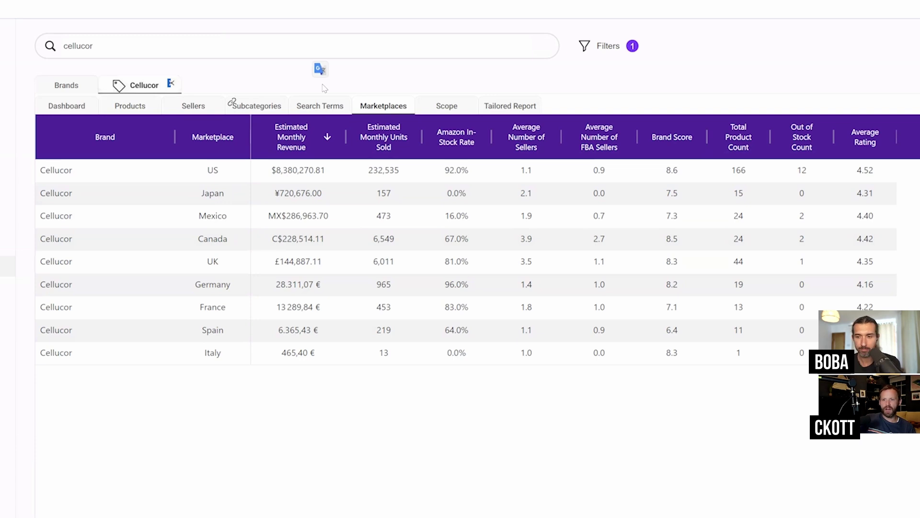
# Open Cellucor's tailored report and switch the monthly revenue chart to the 1M interval.
pyautogui.click(493, 107)
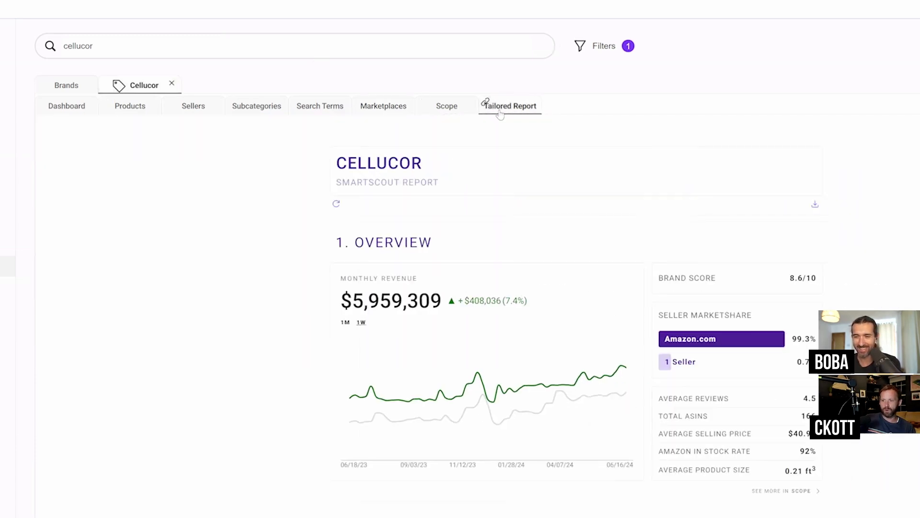
pyautogui.click(345, 322)
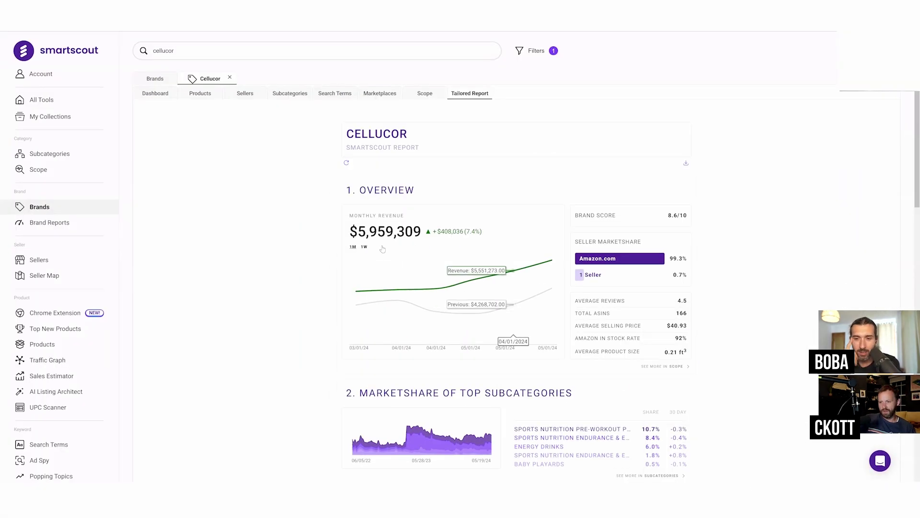
pyautogui.click(353, 248)
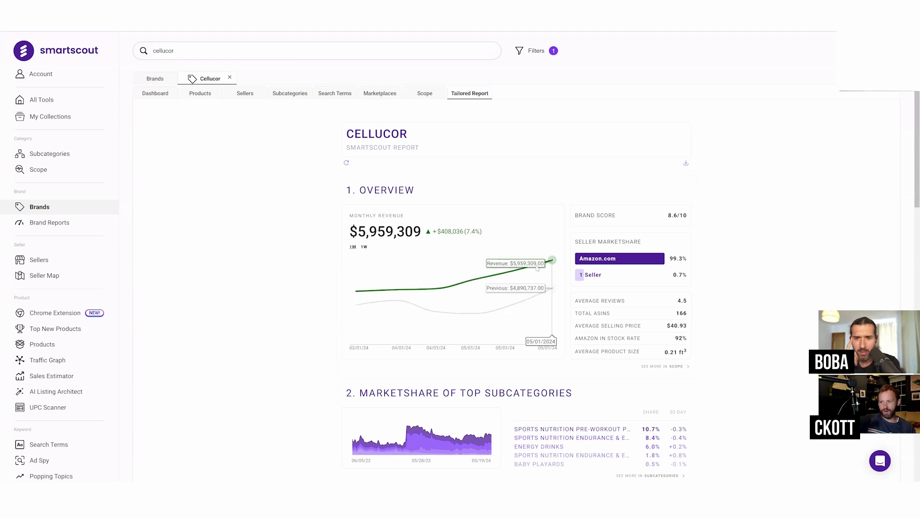
# Review the report's revenue overview, subcategory market share, competing brands and top product versus top competing product.
pyautogui.scroll(-2, 551, 261)
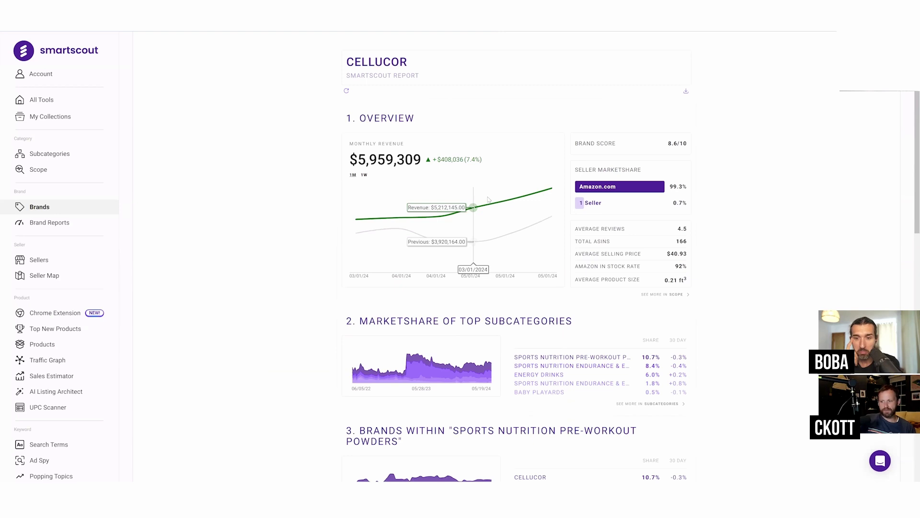
pyautogui.scroll(-2, 488, 199)
pyautogui.scroll(3, 551, 216)
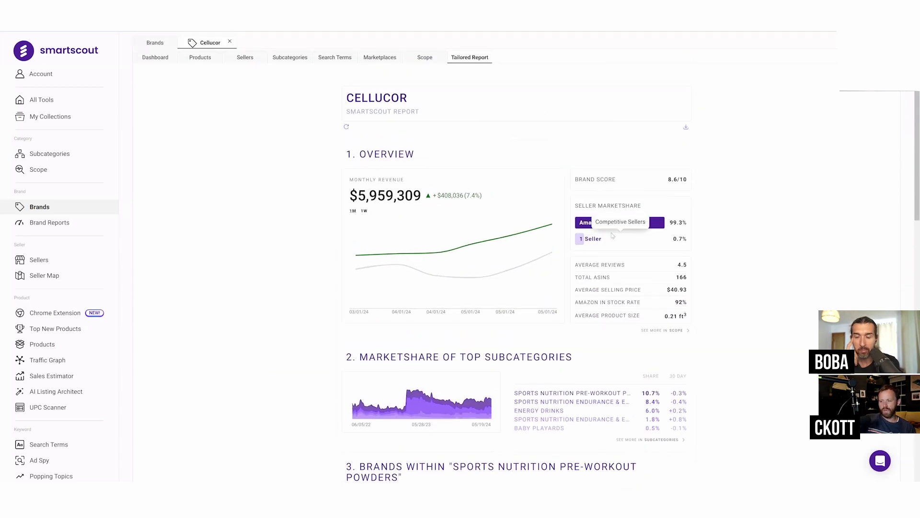
pyautogui.scroll(-3, 613, 235)
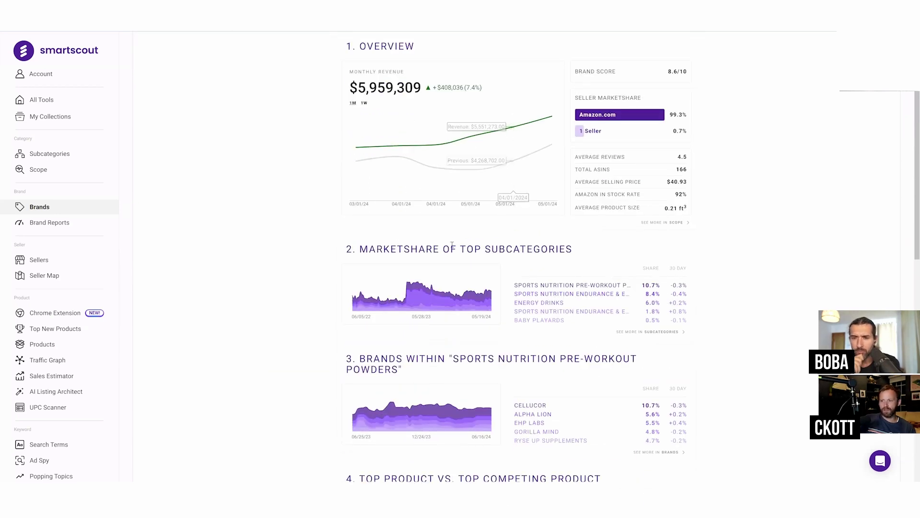
pyautogui.scroll(-7, 452, 245)
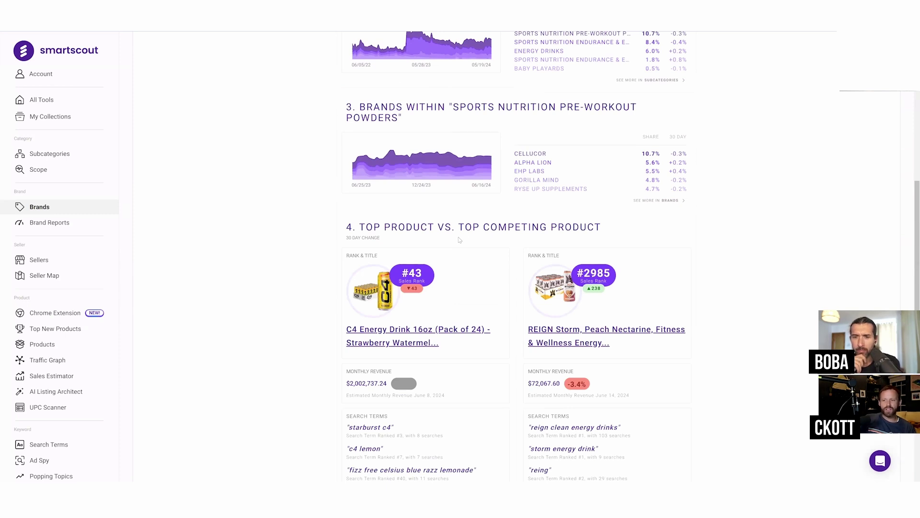
pyautogui.scroll(-2, 459, 239)
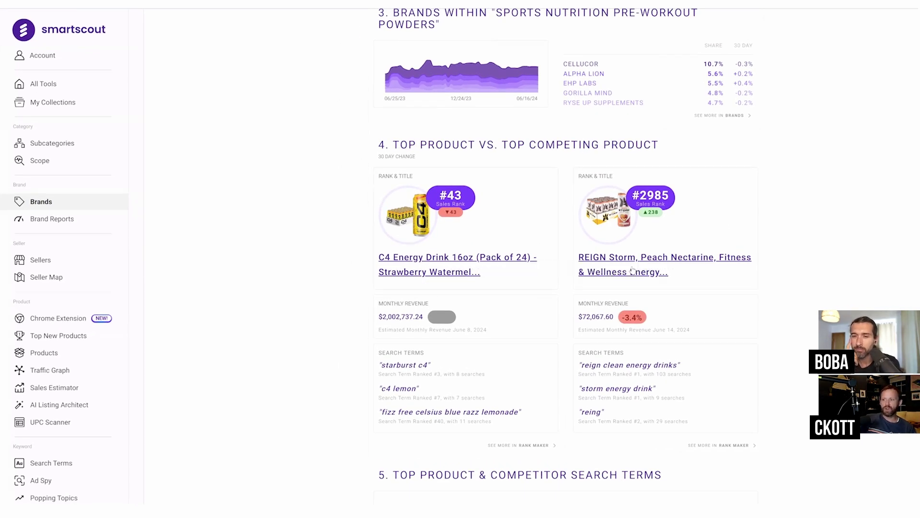
# Examine the unique and shared keyword comparison between Cellucor's top product and its competitor in the report.
pyautogui.scroll(-5, 489, 261)
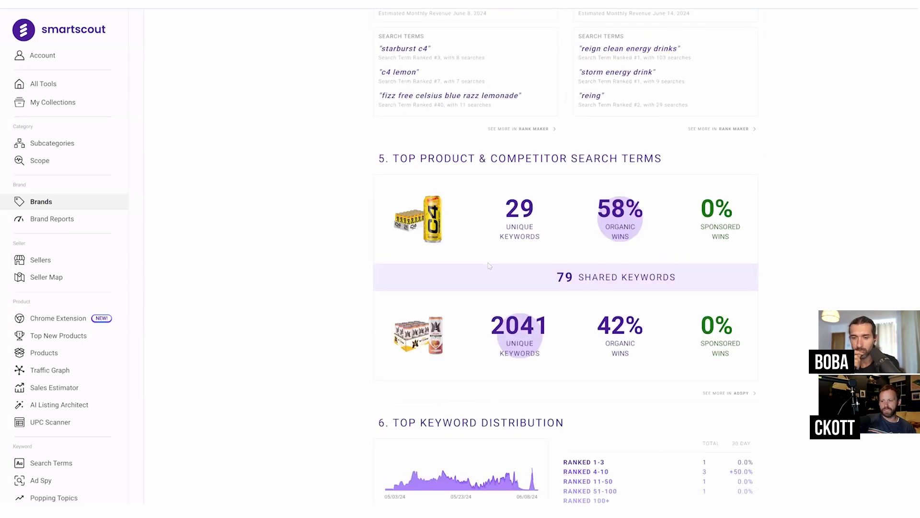
pyautogui.doubleClick(520, 208)
pyautogui.doubleClick(521, 235)
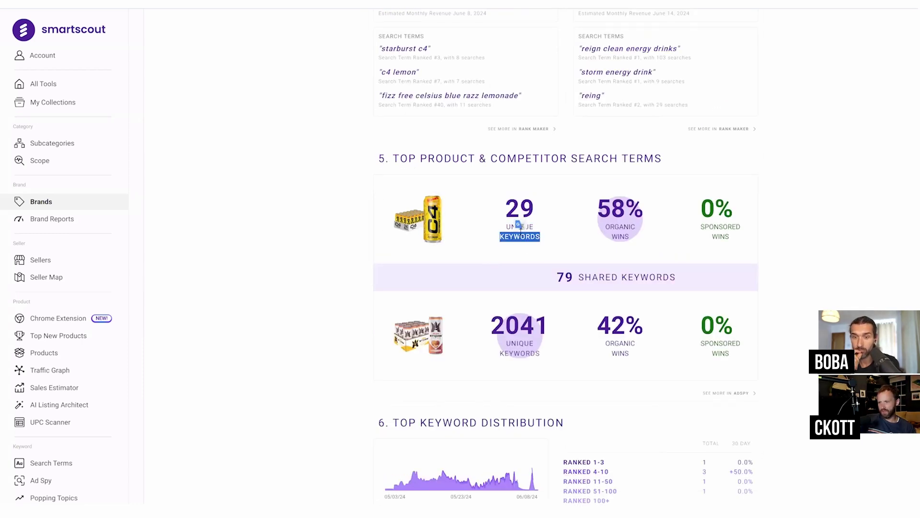
pyautogui.scroll(-1, 519, 226)
pyautogui.tripleClick(479, 380)
pyautogui.scroll(7, 487, 366)
pyautogui.scroll(7, 487, 366)
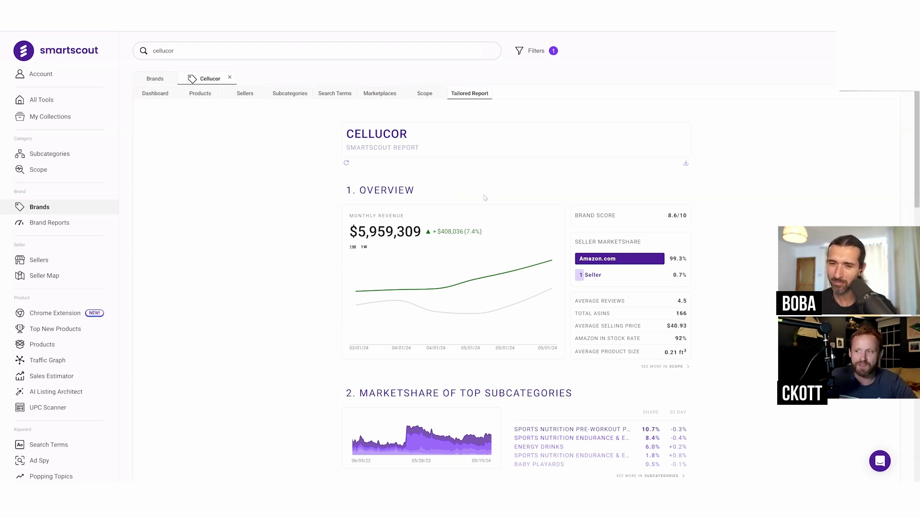
# Check the latest point of the report's revenue chart and recheck the market shares of the top subcategories and brands.
pyautogui.moveTo(544, 271)
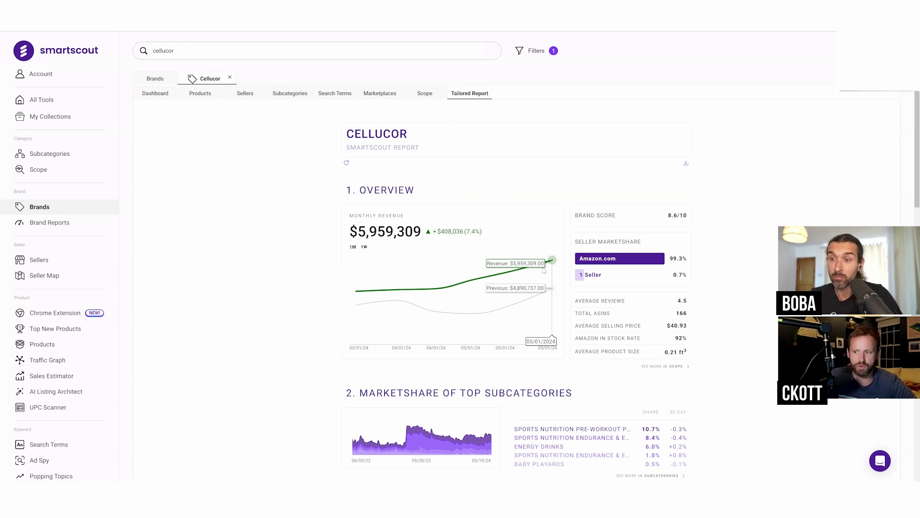
pyautogui.scroll(-2, 544, 271)
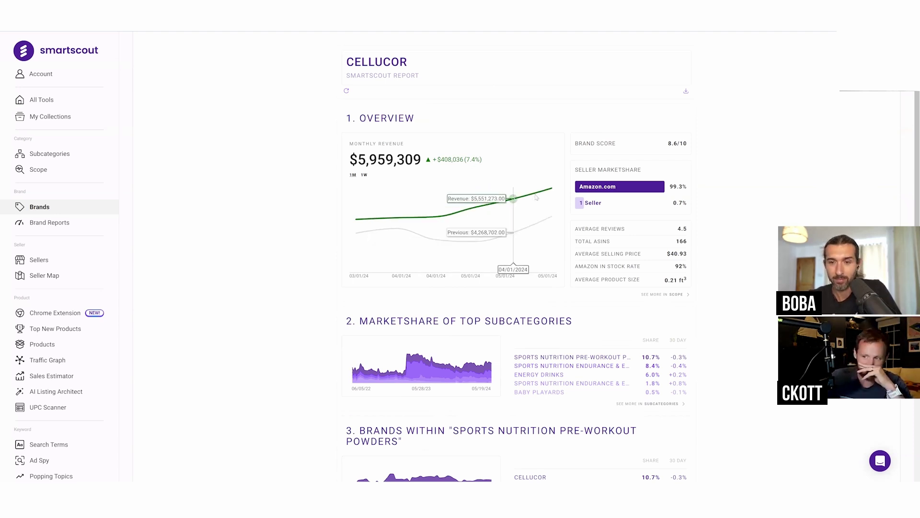
pyautogui.scroll(-3, 486, 245)
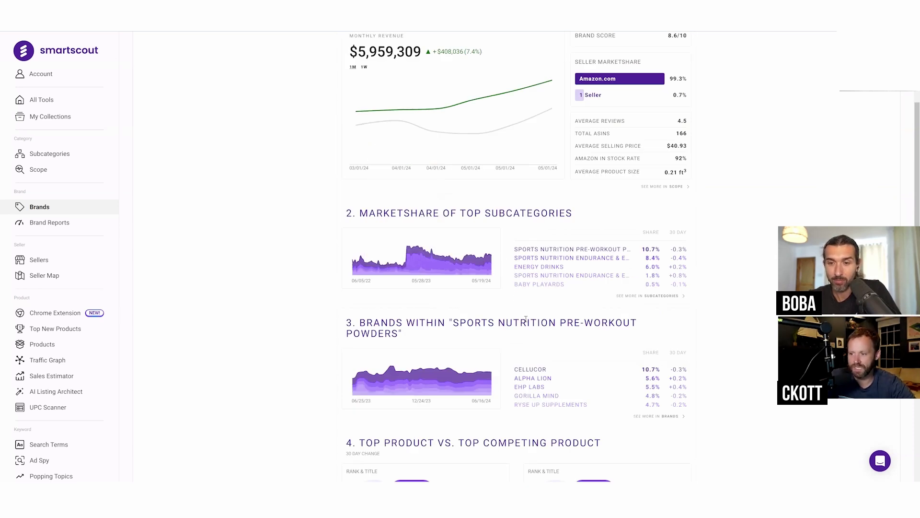
pyautogui.scroll(-1, 526, 318)
pyautogui.tripleClick(526, 341)
pyautogui.moveTo(514, 350); pyautogui.dragTo(545, 350)
pyautogui.scroll(6, 545, 350)
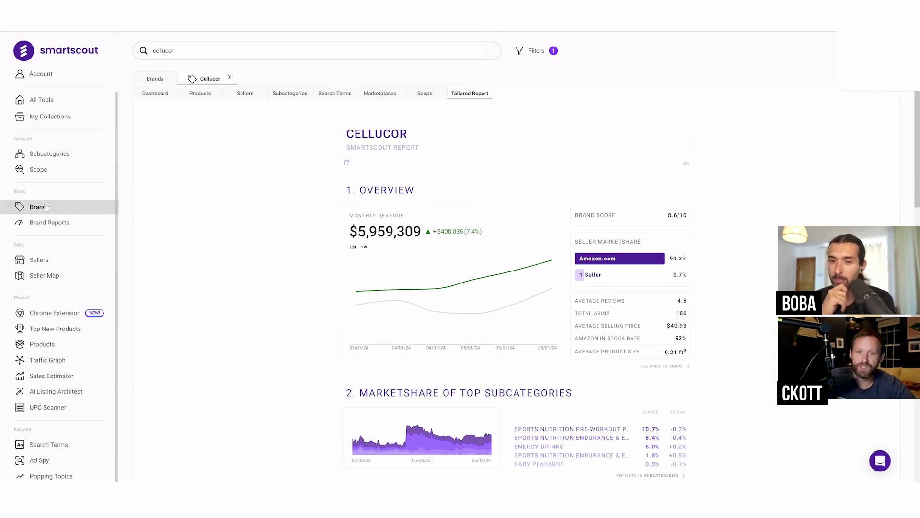
# Return to the full brands list and filter the Primary Category to Baby Products.
pyautogui.click(39, 154)
pyautogui.click(43, 207)
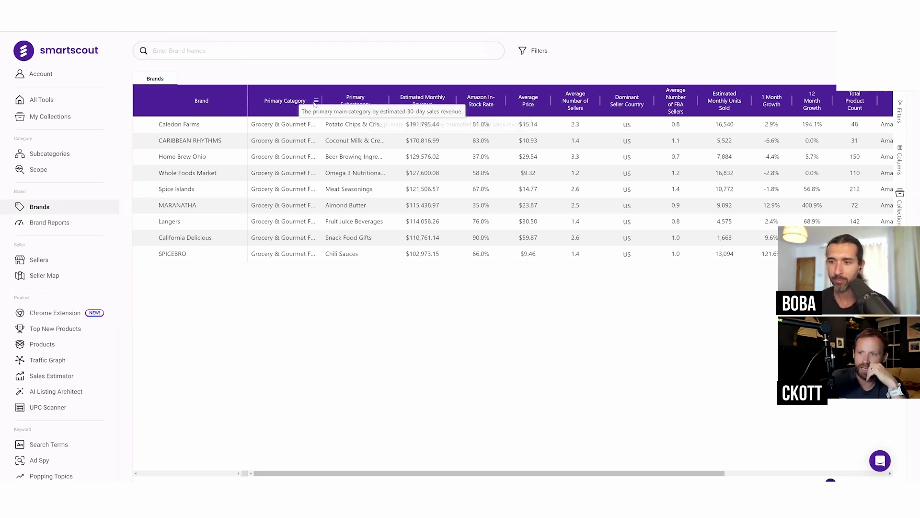
pyautogui.click(316, 101)
pyautogui.scroll(-2, 374, 178)
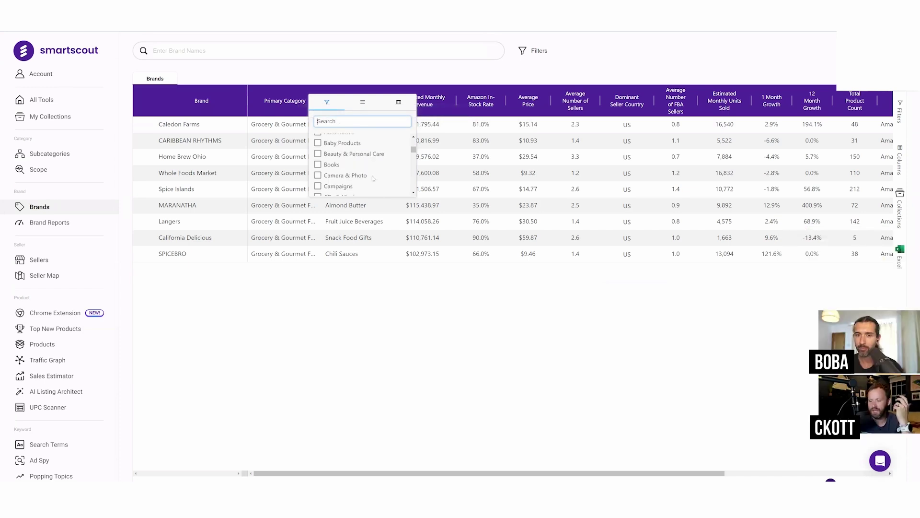
pyautogui.click(318, 143)
pyautogui.click(409, 72)
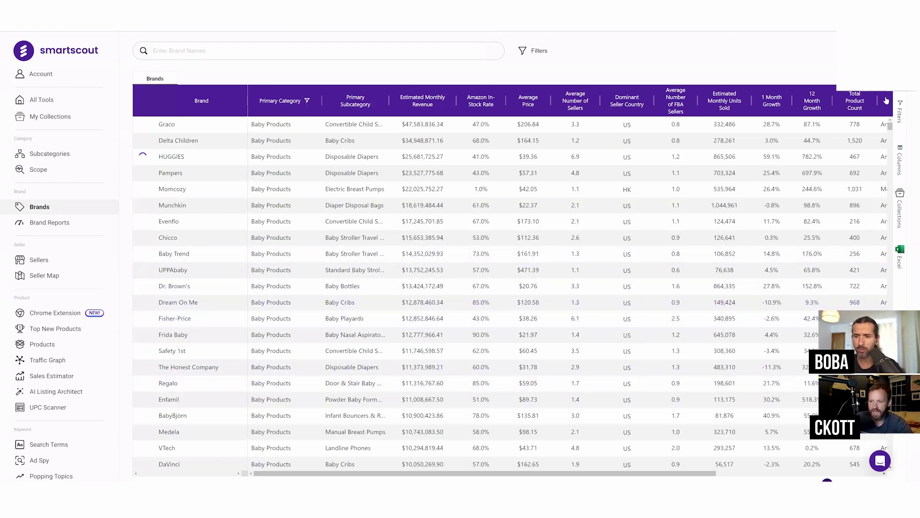
# Filter the brands to an Estimated Monthly Revenue between 1000000 and 5000000.
pyautogui.moveTo(461, 110)
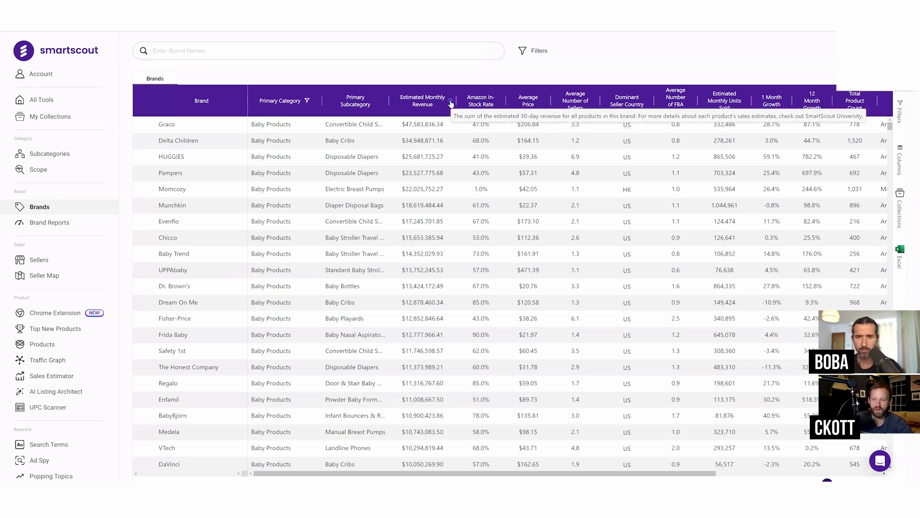
pyautogui.click(450, 104)
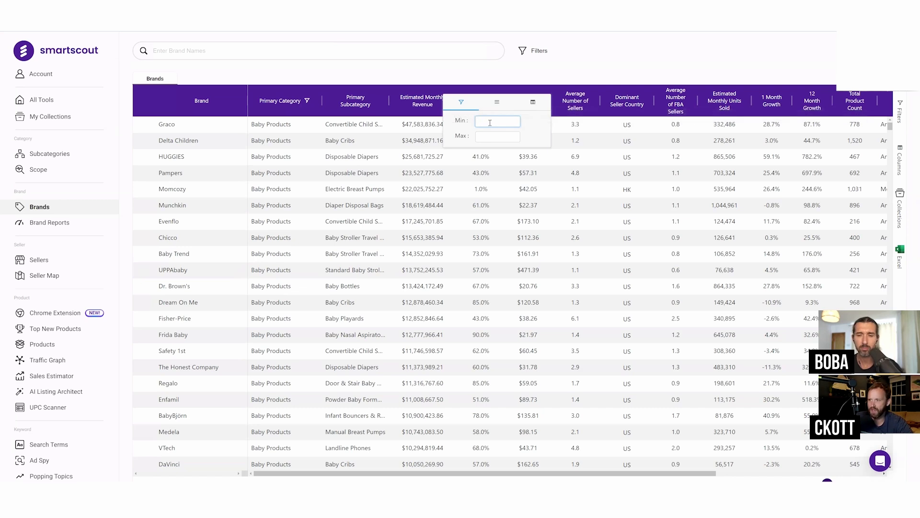
pyautogui.write('1000000')
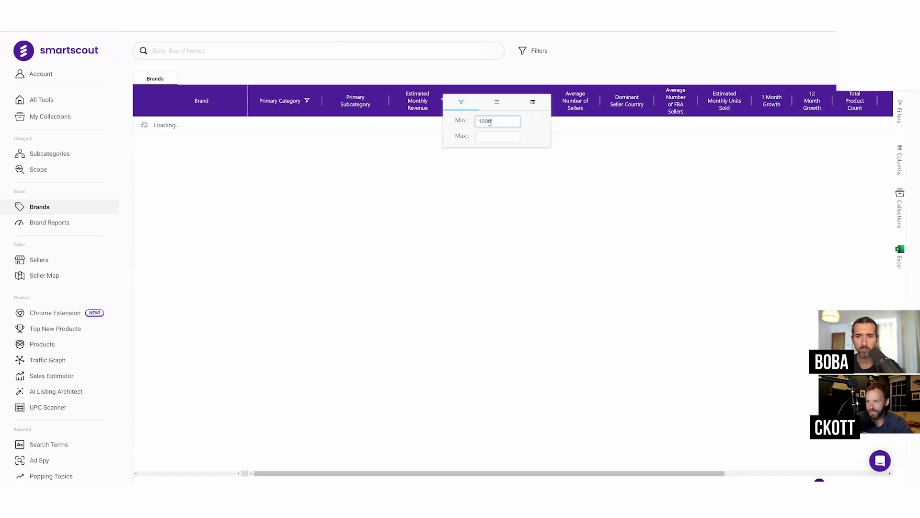
pyautogui.click(495, 136)
pyautogui.write('5000')
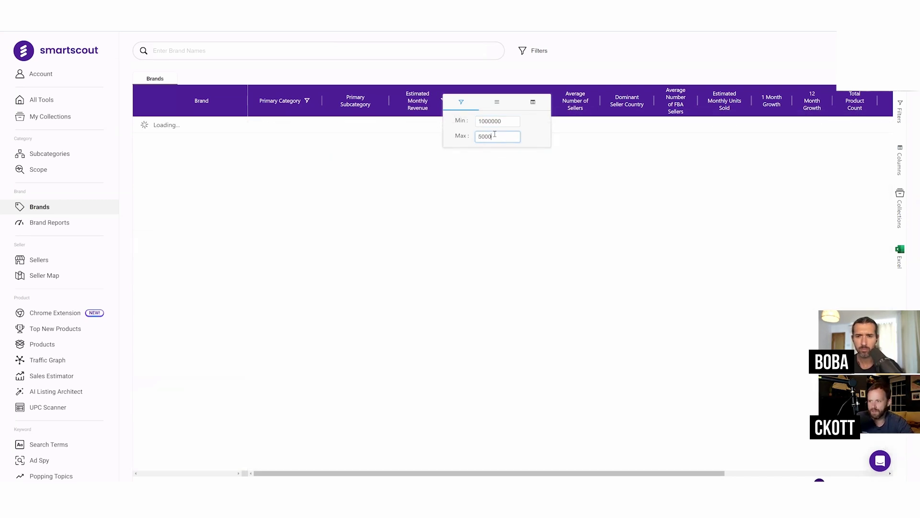
pyautogui.write('000')
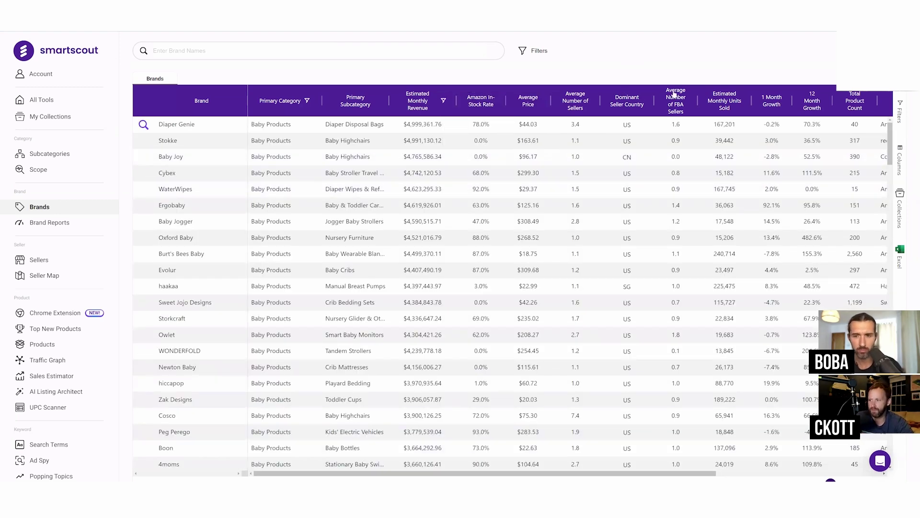
# Filter the Dominant Seller Country to values starting with CN and browse the matching baby brands.
pyautogui.click(655, 104)
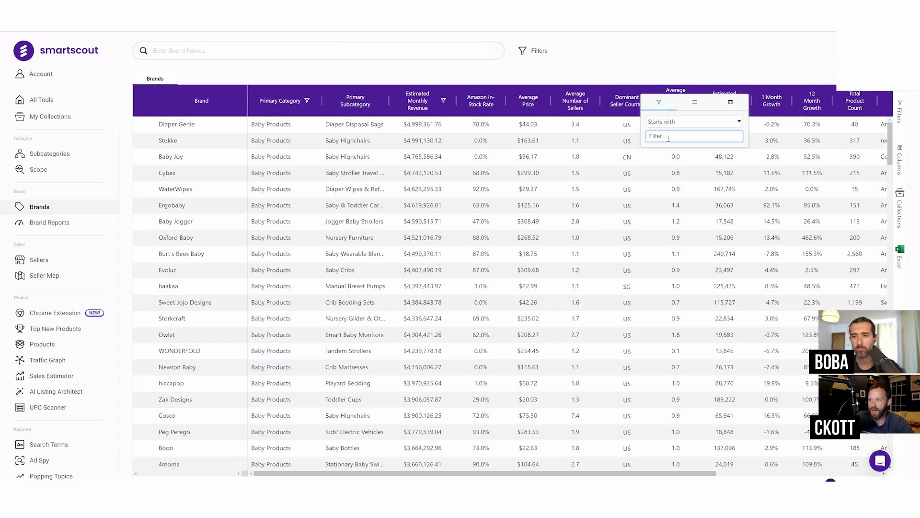
pyautogui.write('CN')
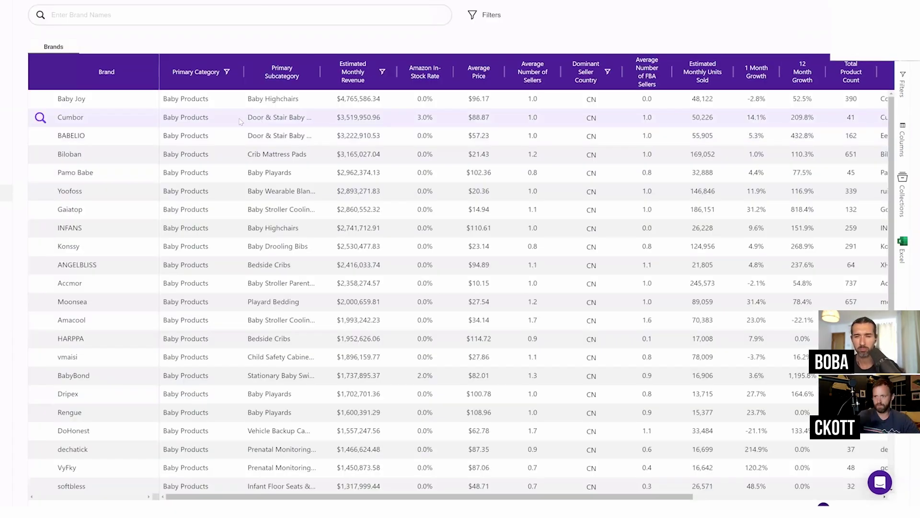
pyautogui.scroll(-3, 334, 138)
pyautogui.scroll(3, 364, 149)
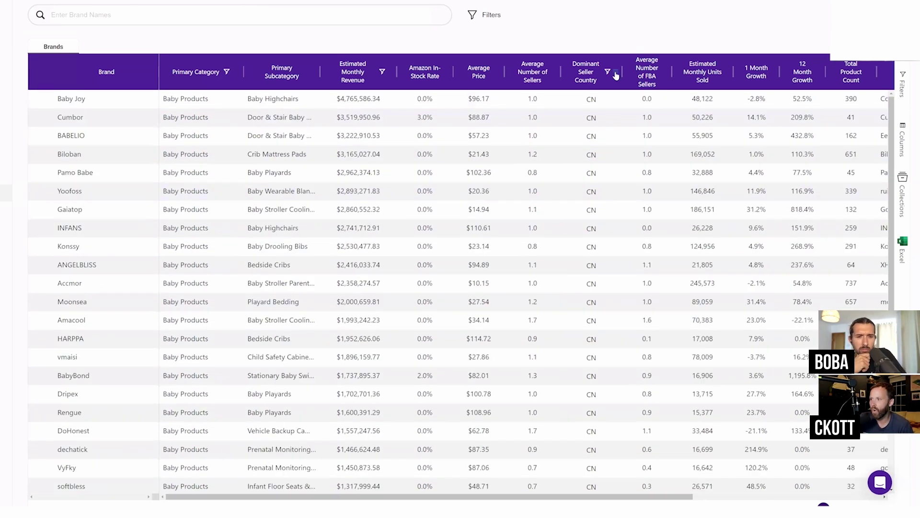
# Set the Dominant Seller Country filter to values starting with US.
pyautogui.click(607, 72)
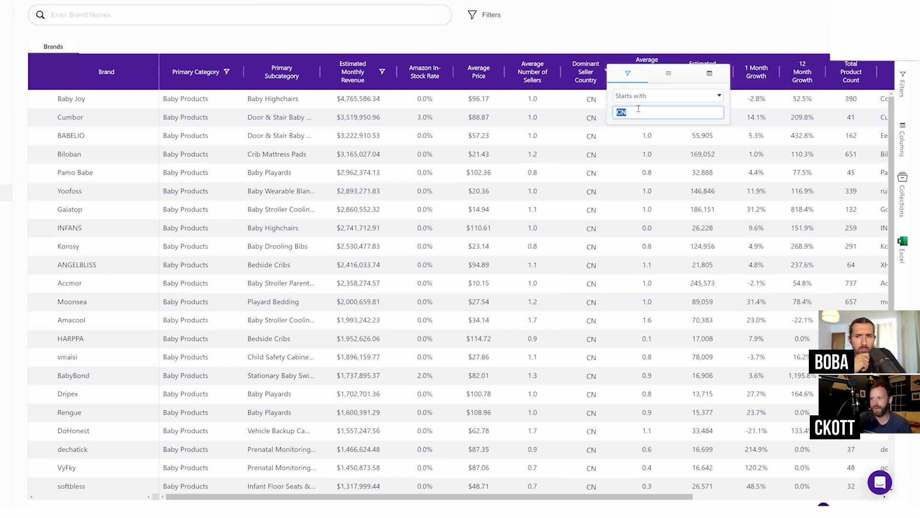
pyautogui.write('US')
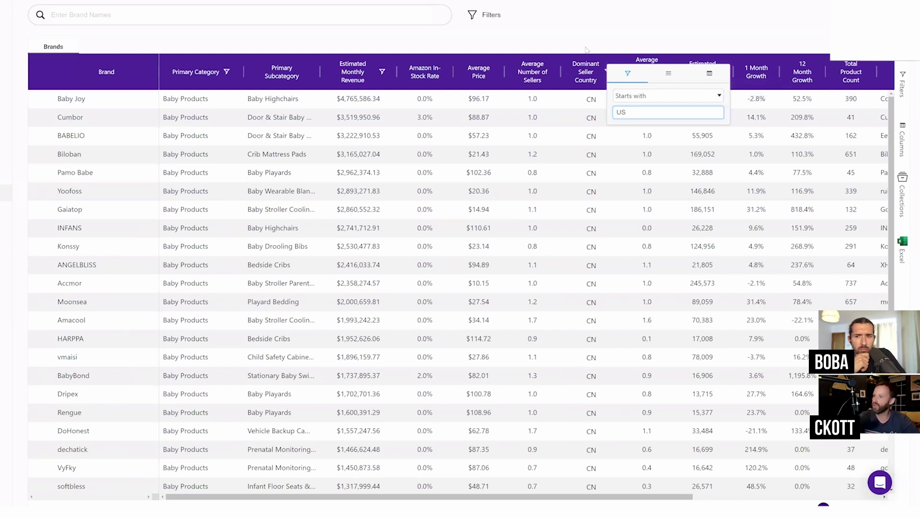
pyautogui.press('Return')
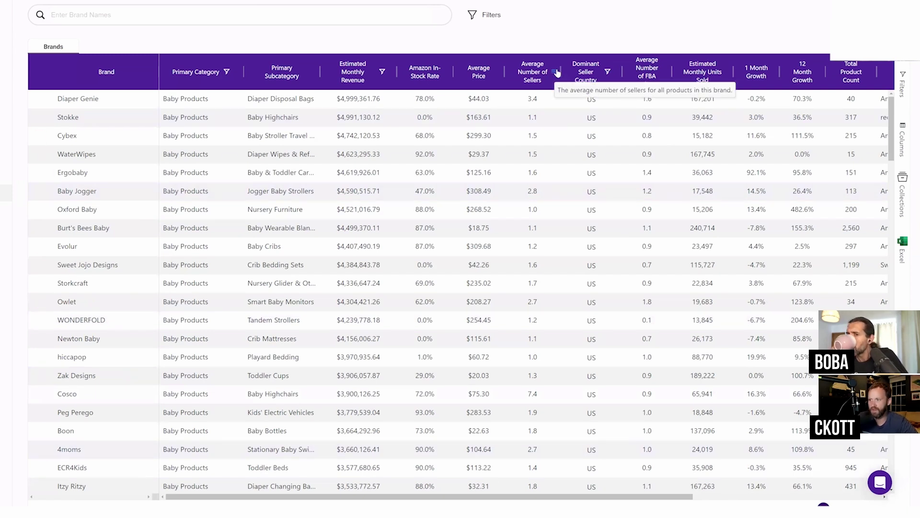
# Filter the Average Number of Sellers to between 2 and 4 and browse the matching brands.
pyautogui.click(554, 72)
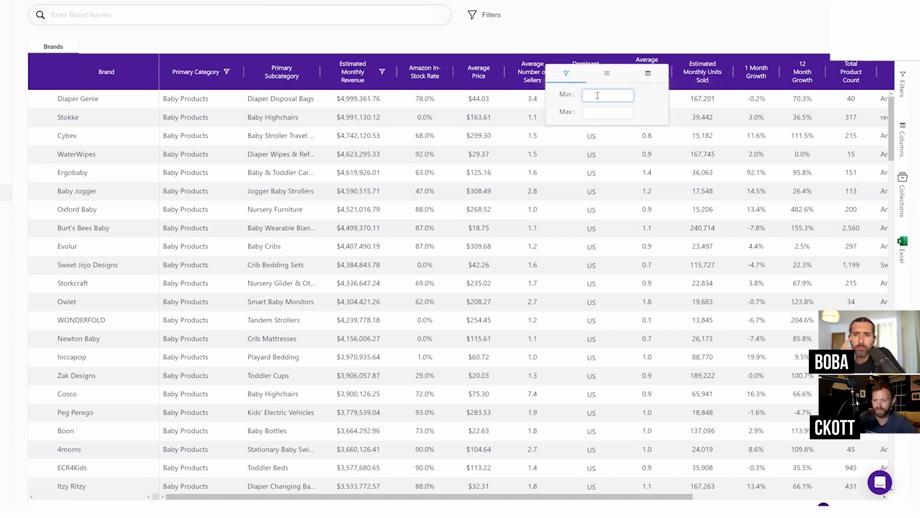
pyautogui.write('2')
pyautogui.press('Tab')
pyautogui.write('4')
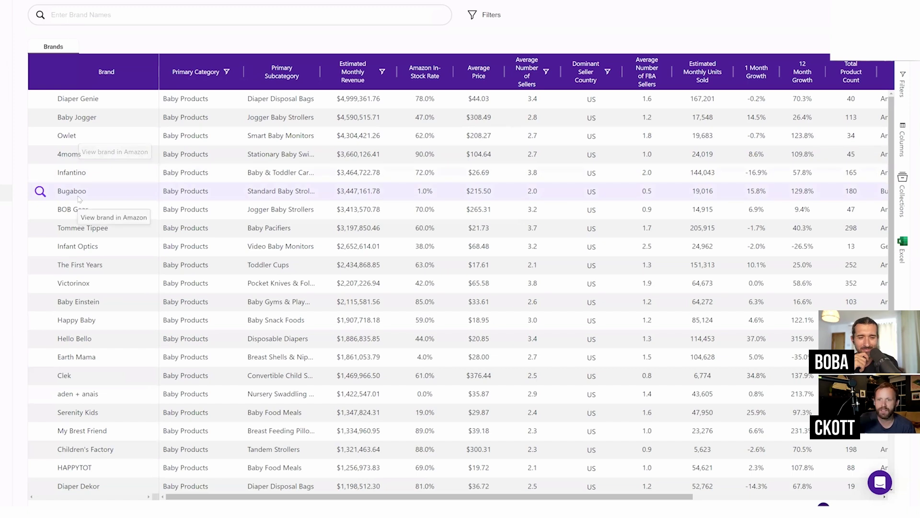
pyautogui.scroll(-3, 75, 192)
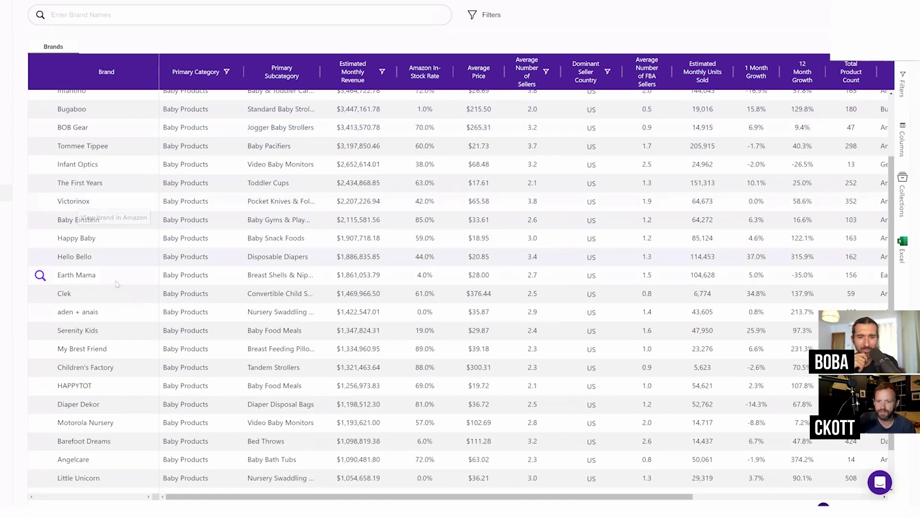
pyautogui.scroll(-1, 139, 298)
pyautogui.scroll(2, 541, 297)
pyautogui.scroll(2, 541, 298)
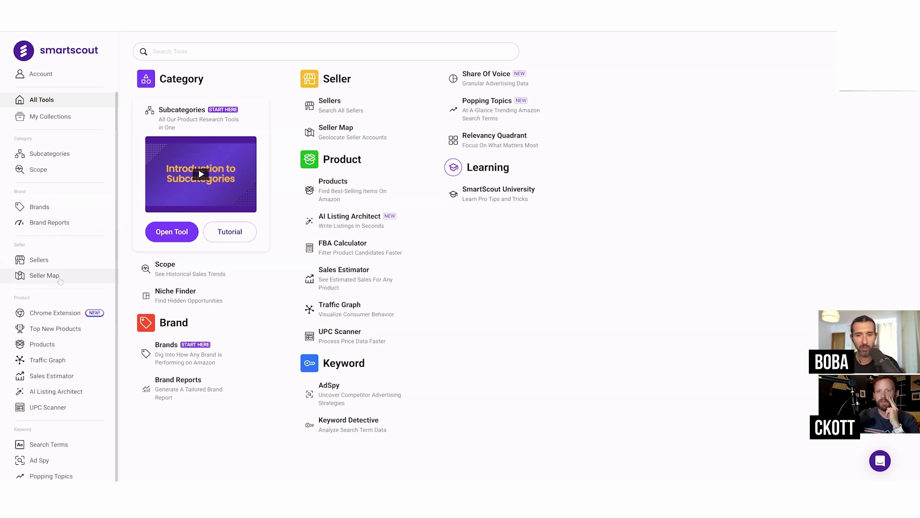
# Open the Seller Map, set Max Number of Sellers to 50,000 and run the search.
pyautogui.click(60, 275)
pyautogui.click(172, 156)
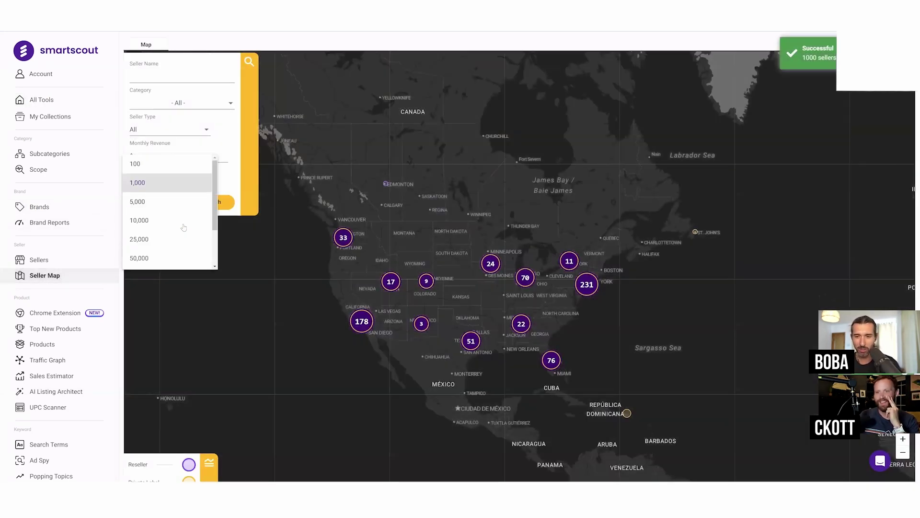
pyautogui.click(170, 258)
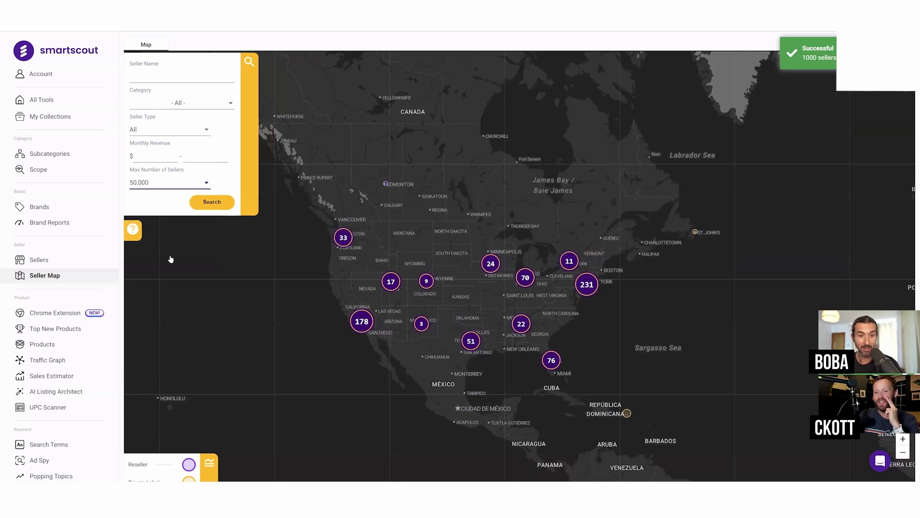
pyautogui.click(221, 207)
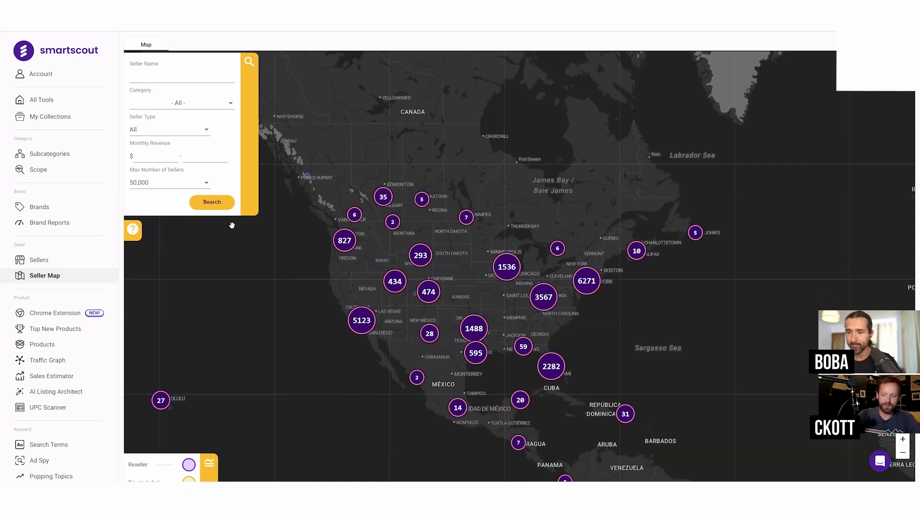
# Examine the seller clusters along the US East Coast and inspect a seller near Newark and New York.
pyautogui.scroll(4, 551, 313)
pyautogui.scroll(3, 555, 317)
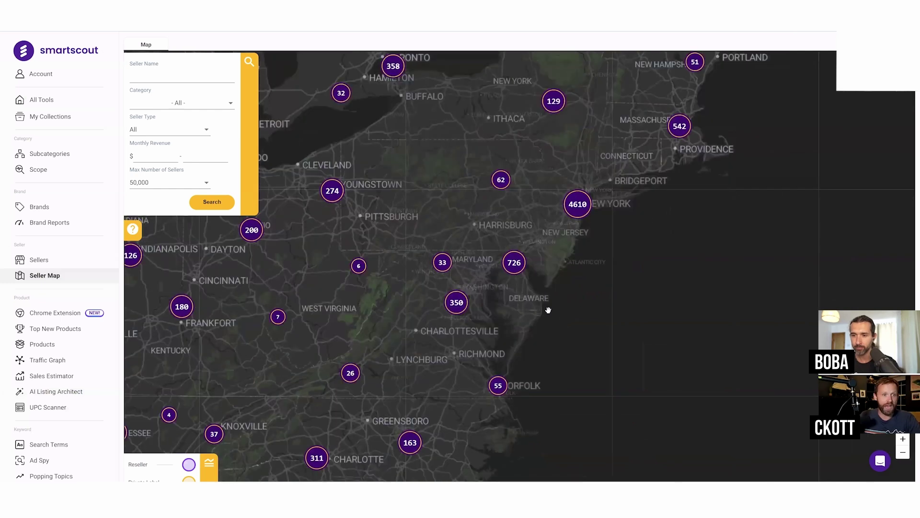
pyautogui.scroll(1, 650, 166)
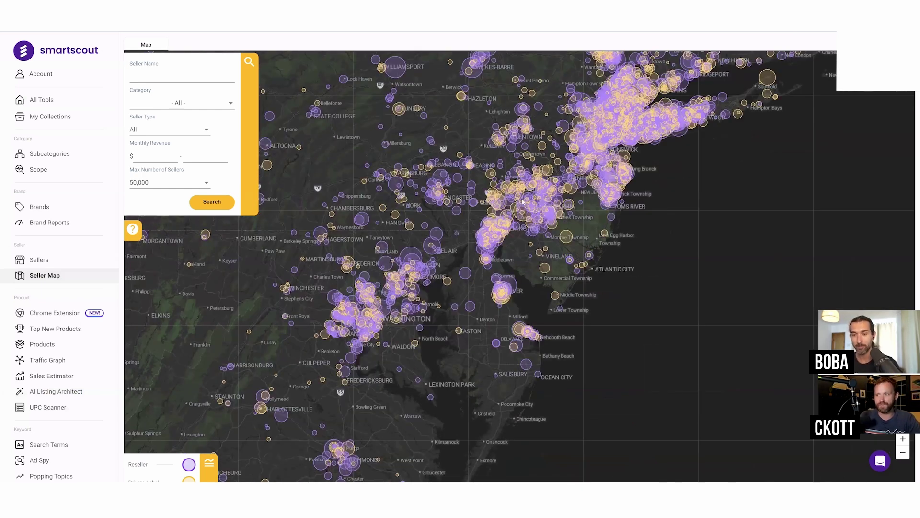
pyautogui.scroll(1, 522, 202)
pyautogui.scroll(1, 615, 269)
pyautogui.click(619, 235)
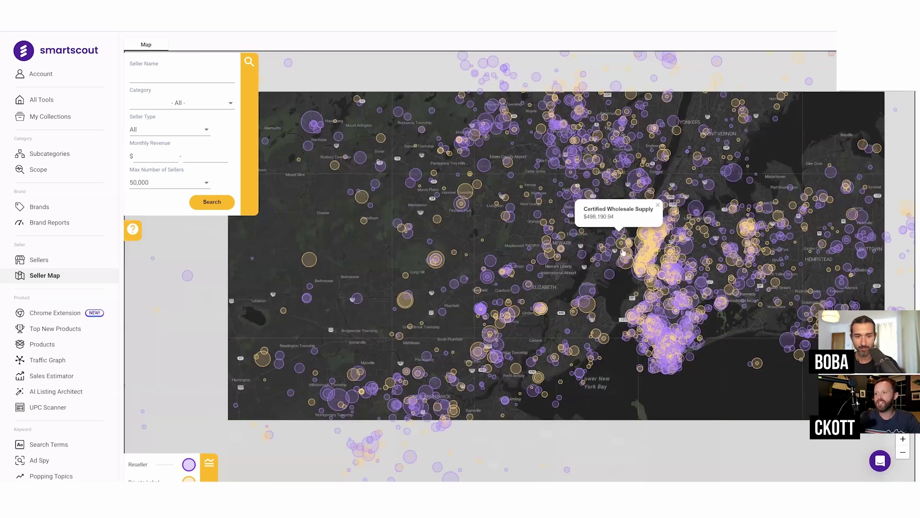
# Compare reseller and private label density across Brooklyn, Manhattan and the surrounding New York area on the map.
pyautogui.scroll(-4, 623, 252)
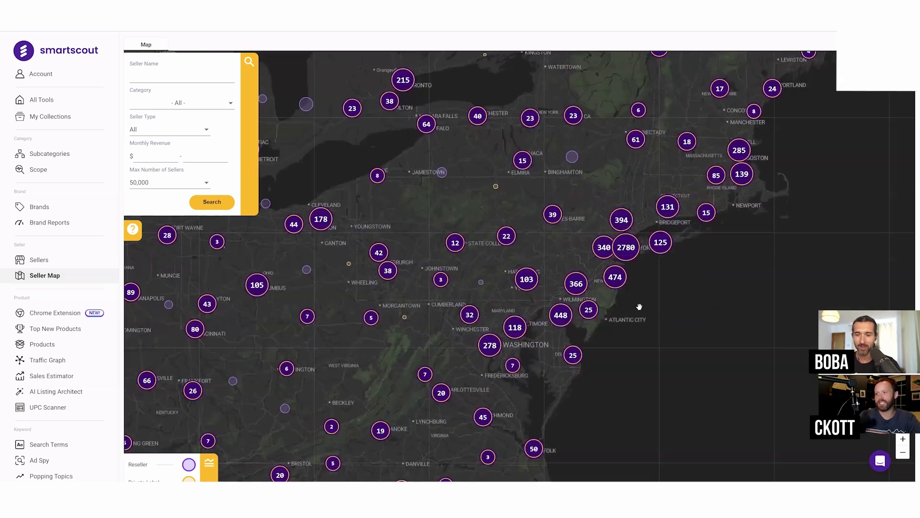
pyautogui.scroll(5, 622, 192)
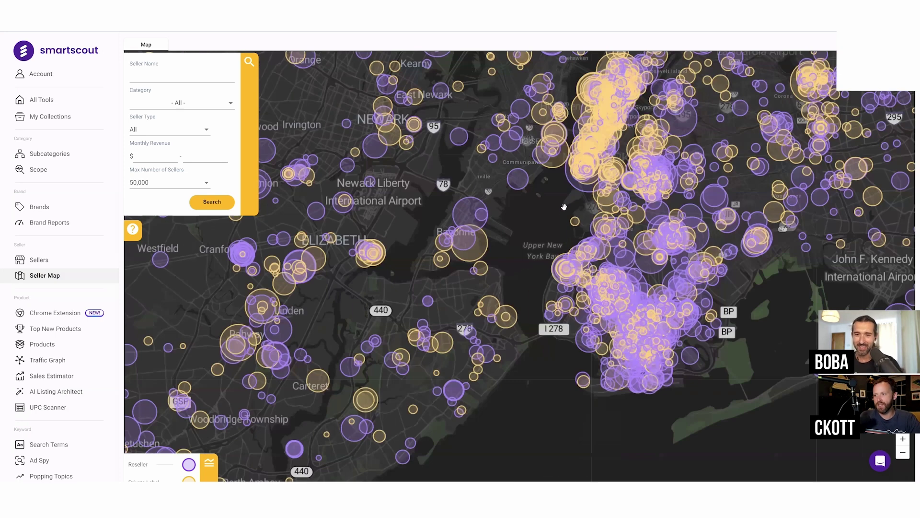
pyautogui.scroll(3, 564, 207)
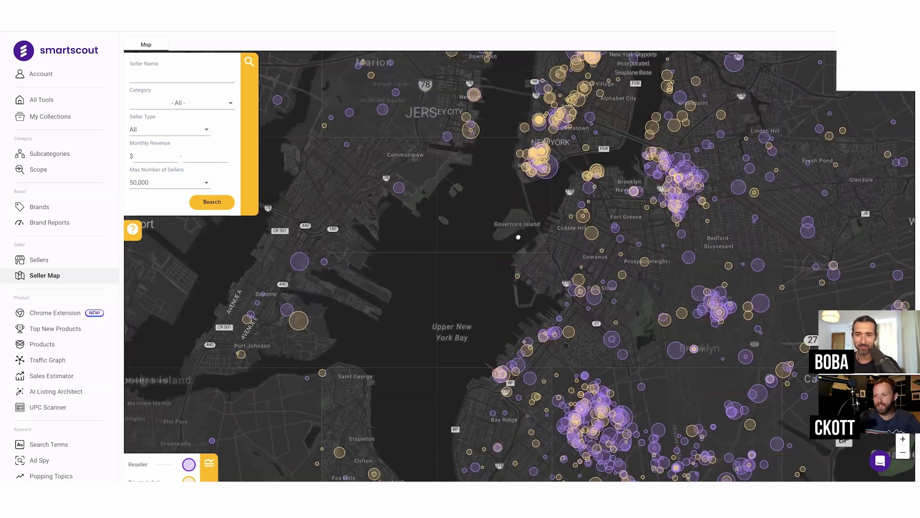
pyautogui.moveTo(518, 237); pyautogui.dragTo(473, 248)
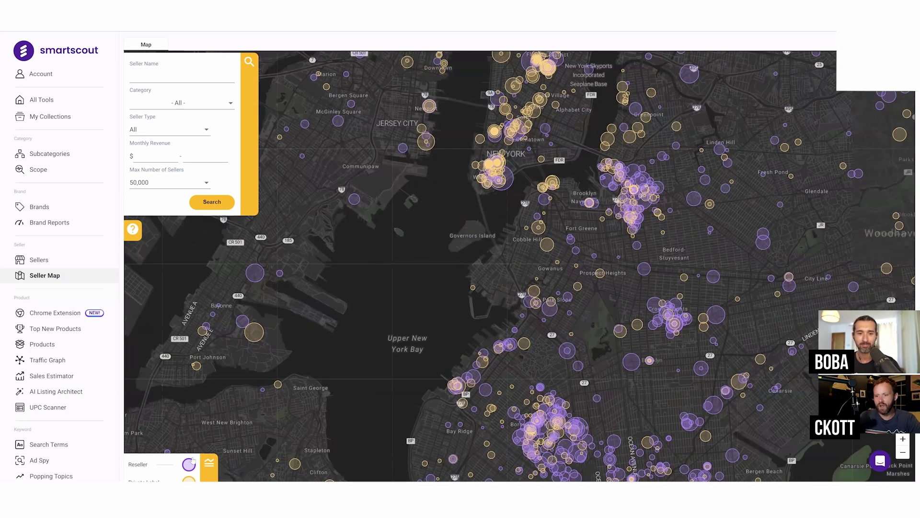
pyautogui.moveTo(485, 393); pyautogui.dragTo(420, 359)
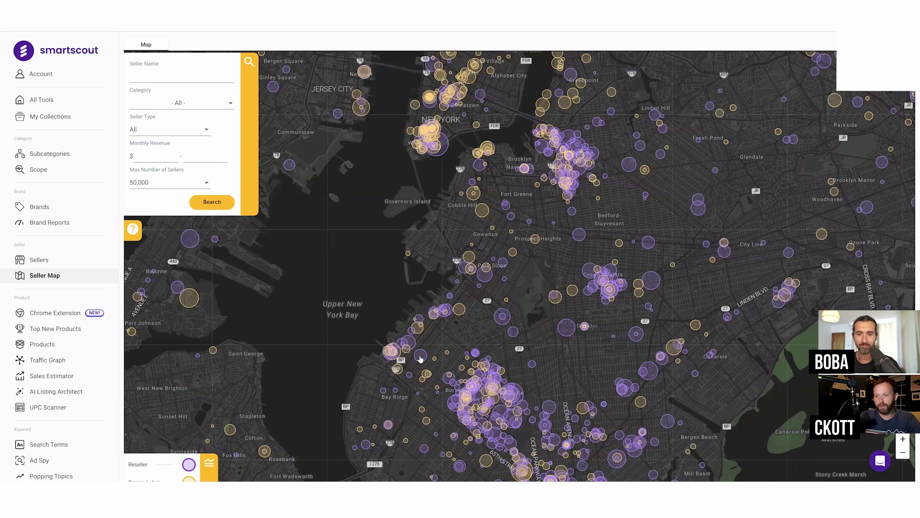
pyautogui.click(420, 358)
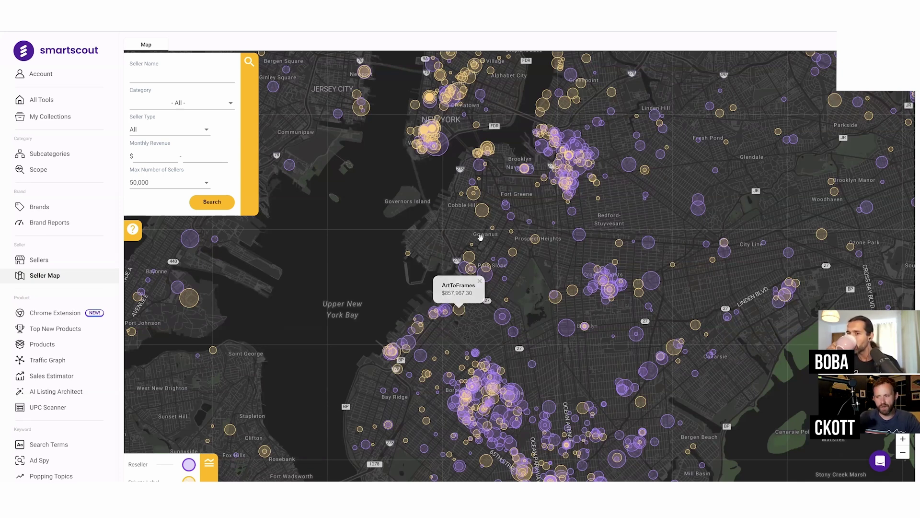
pyautogui.moveTo(476, 113); pyautogui.dragTo(415, 213)
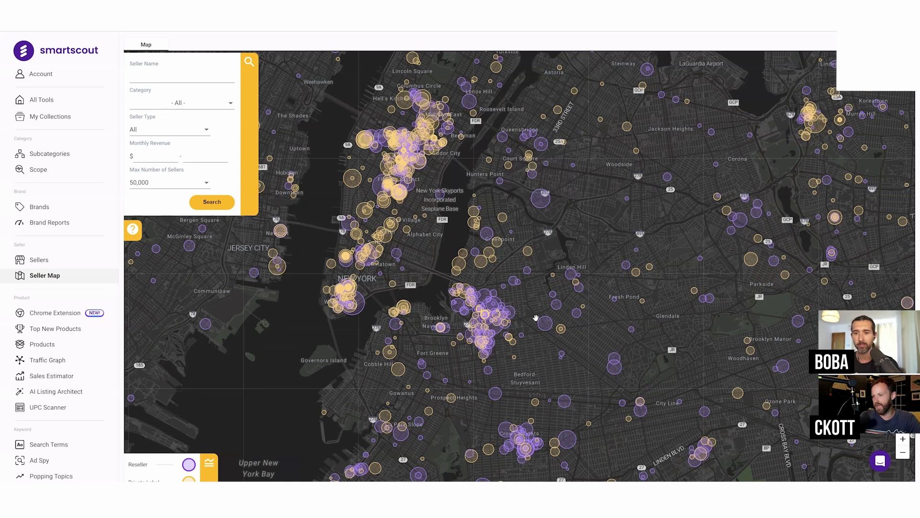
pyautogui.scroll(-3, 502, 355)
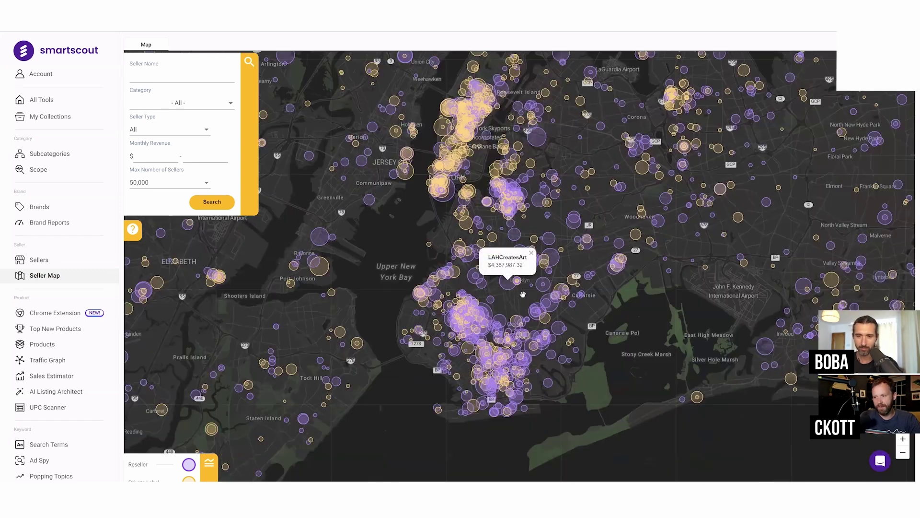
pyautogui.scroll(3, 523, 294)
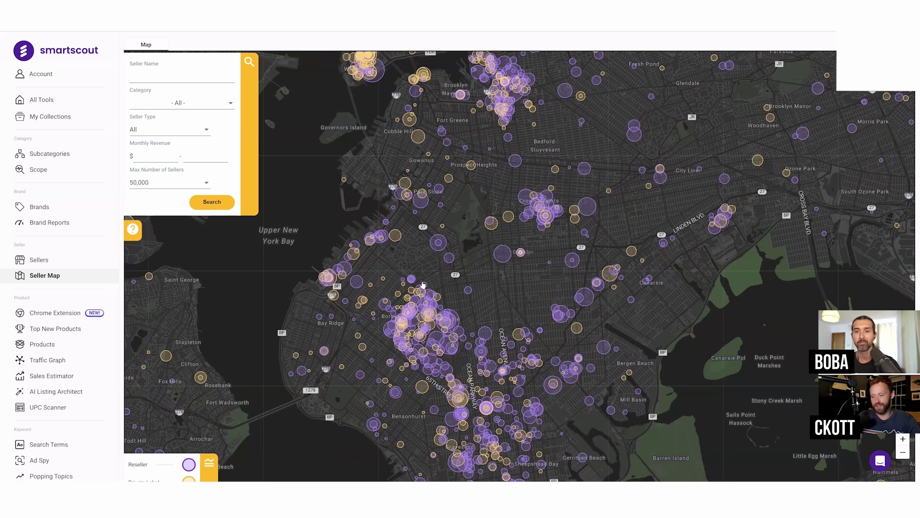
pyautogui.moveTo(510, 66); pyautogui.dragTo(520, 152)
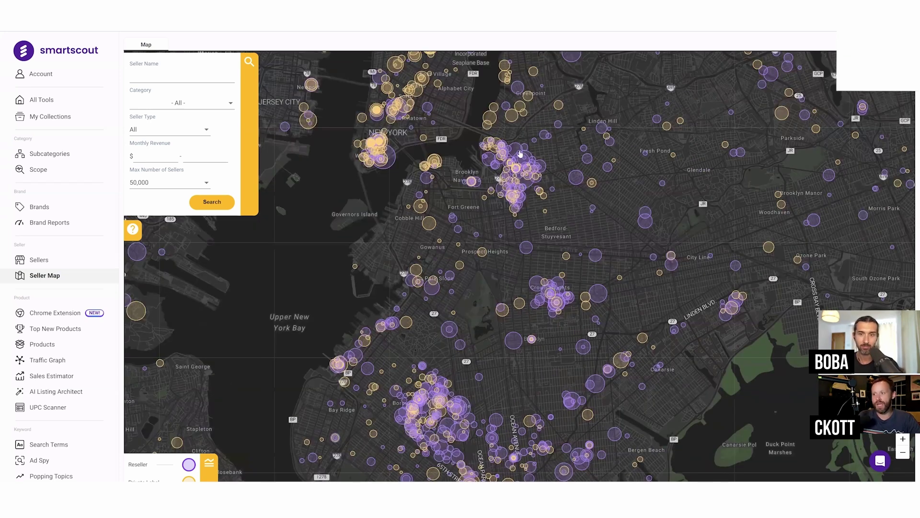
pyautogui.scroll(-2, 520, 152)
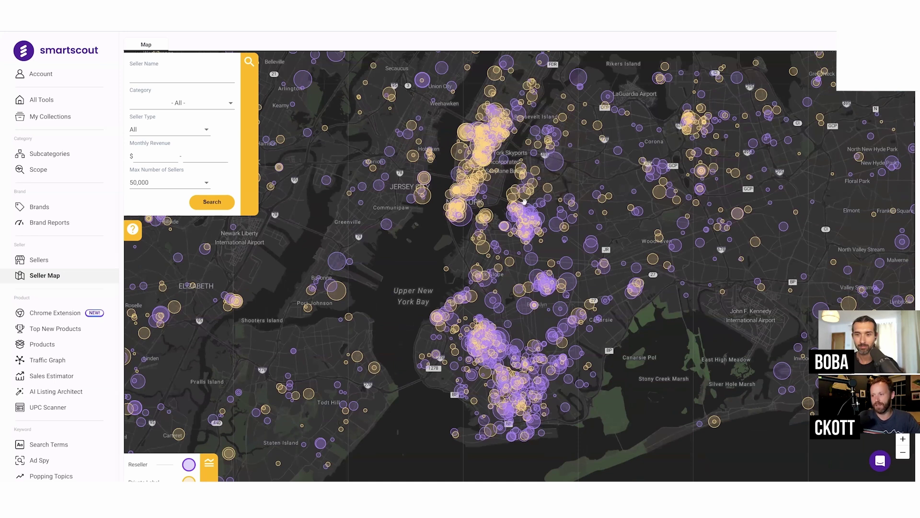
# Open the ValuMeds seller from the Brooklyn area, review its brand coverage and offers, and close its page.
pyautogui.scroll(2, 524, 197)
pyautogui.click(524, 189)
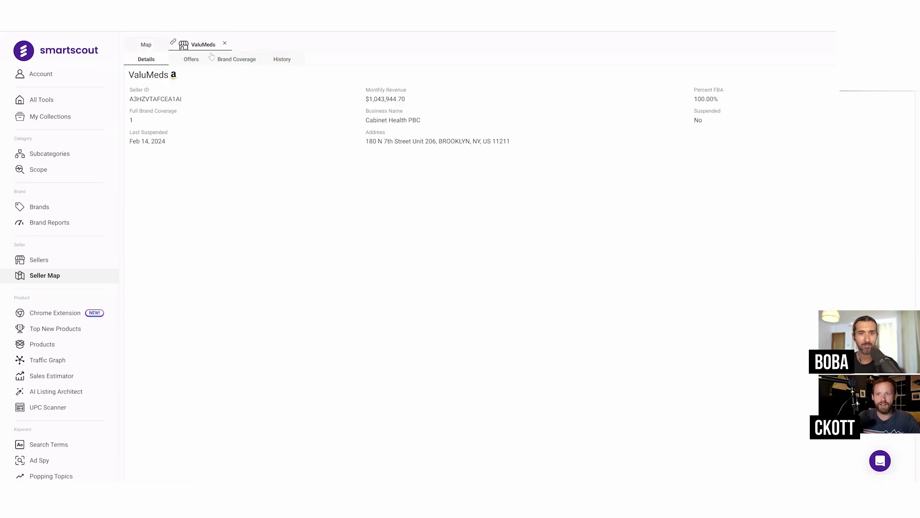
pyautogui.click(231, 59)
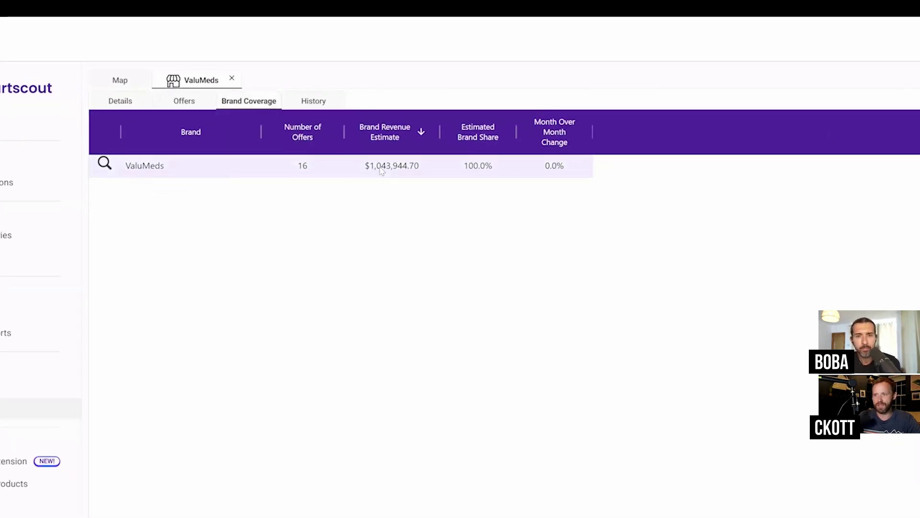
pyautogui.click(194, 105)
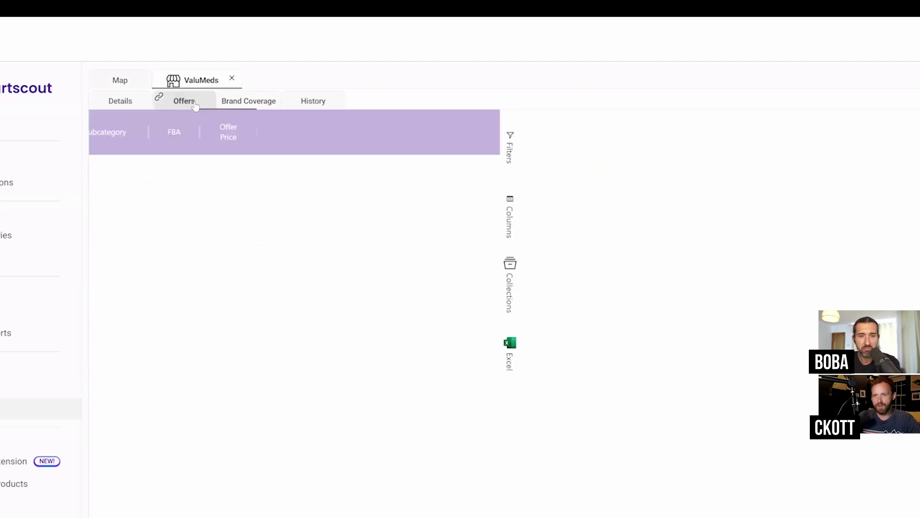
pyautogui.moveTo(132, 191)
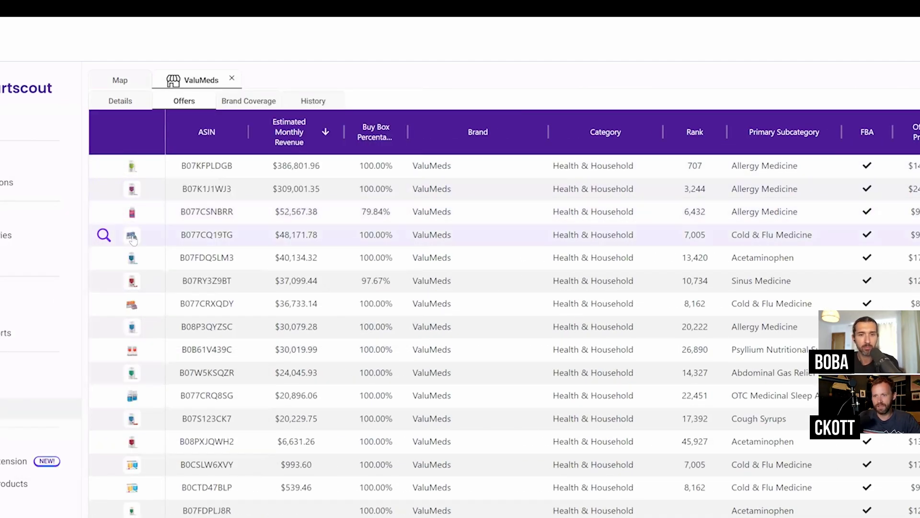
pyautogui.moveTo(133, 260)
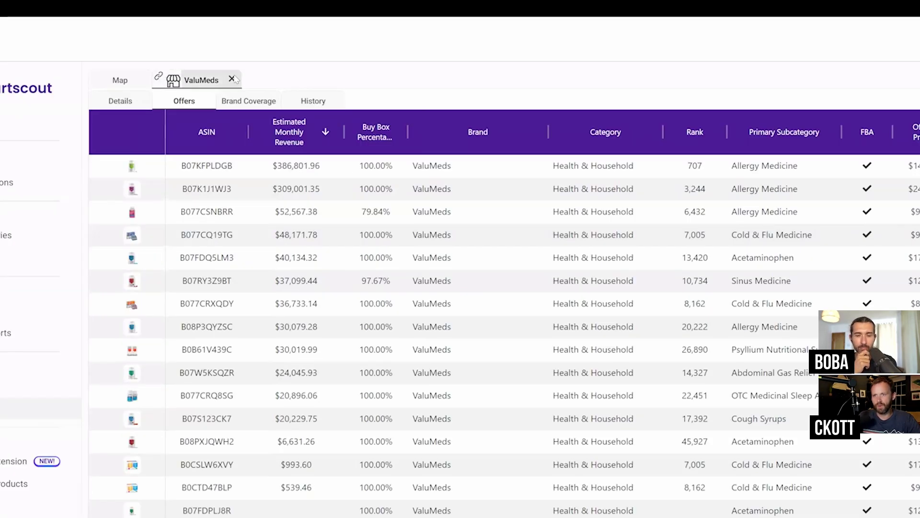
pyautogui.click(232, 79)
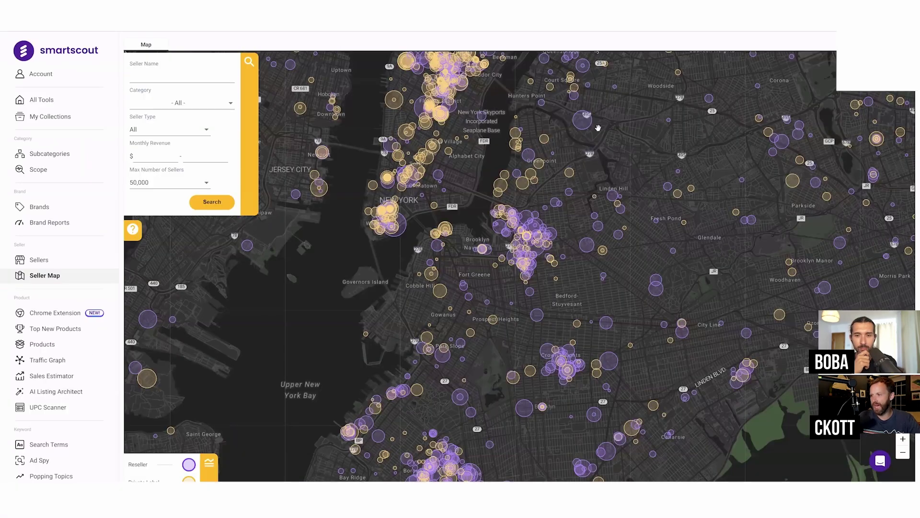
# Open the Kellards seller from the Queens area of the map and view its brand coverage.
pyautogui.click(585, 122)
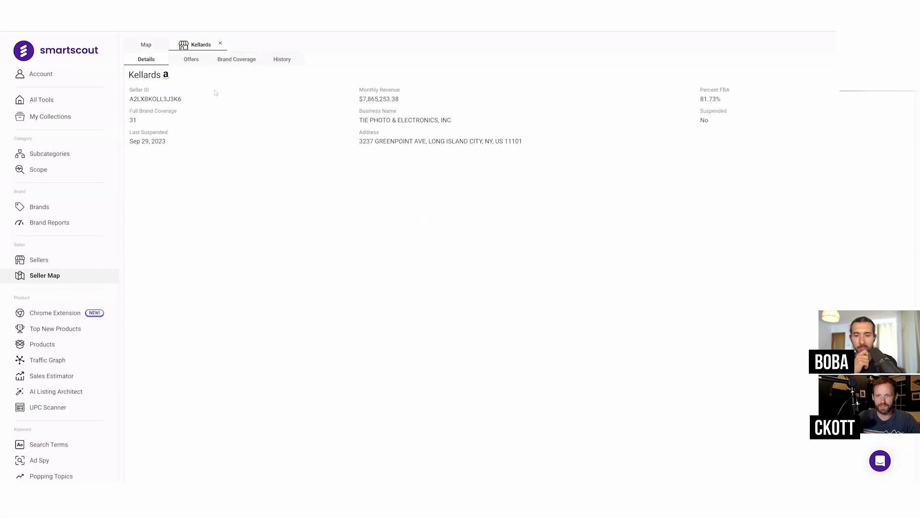
pyautogui.click(220, 59)
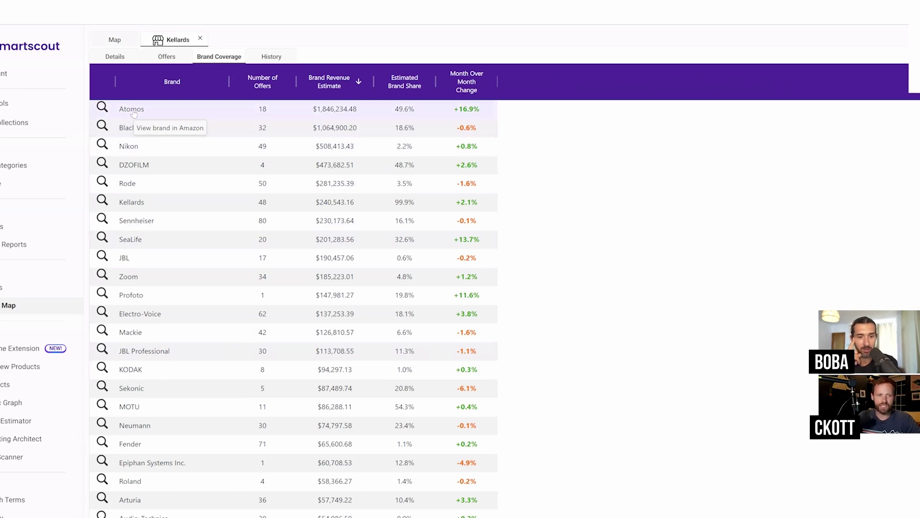
pyautogui.click(102, 201)
pyautogui.press('Escape')
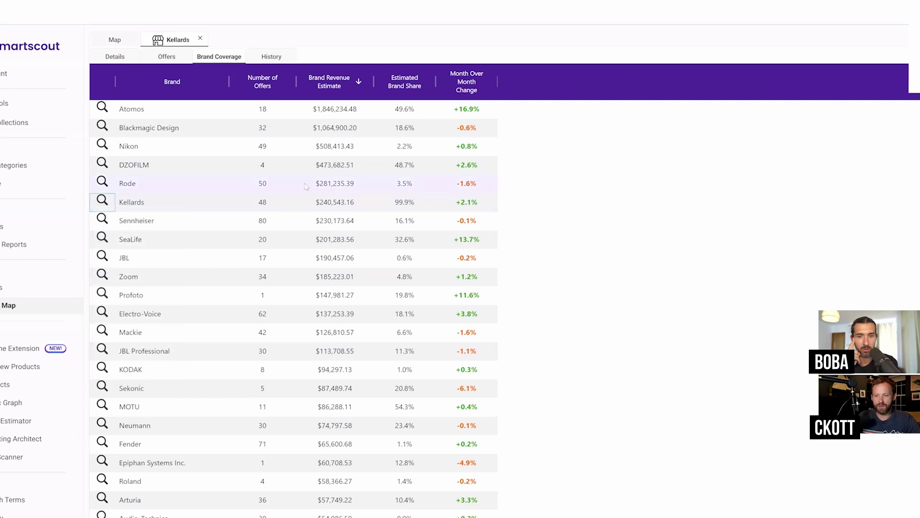
# Review the Kellards brand's products with the Title column widened, and close the brand page.
pyautogui.click(103, 202)
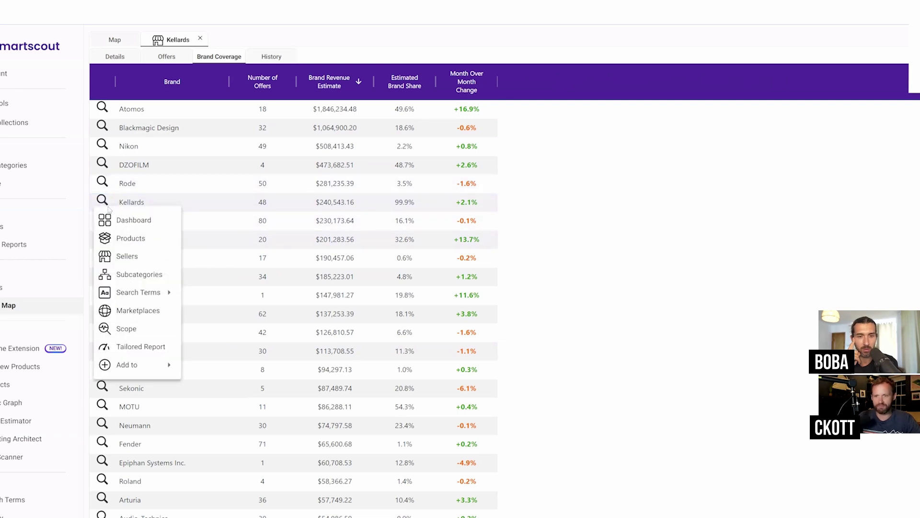
pyautogui.click(127, 237)
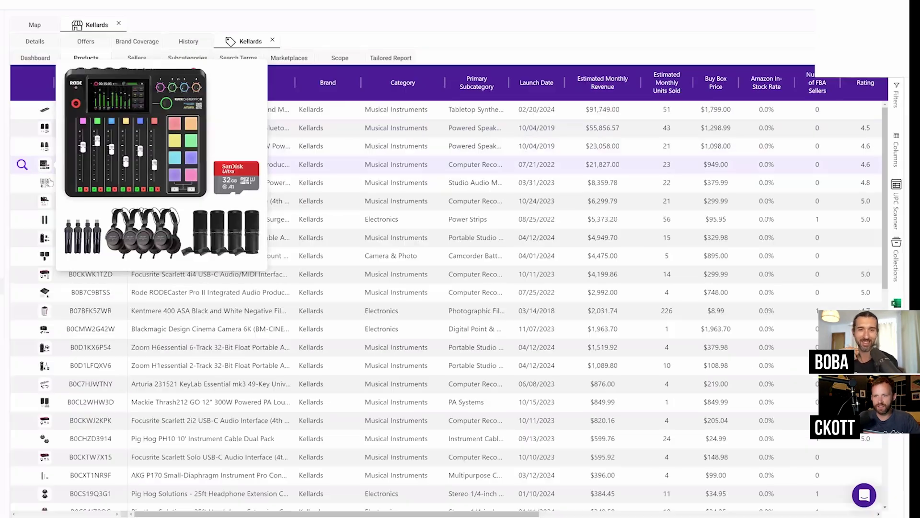
pyautogui.moveTo(131, 208)
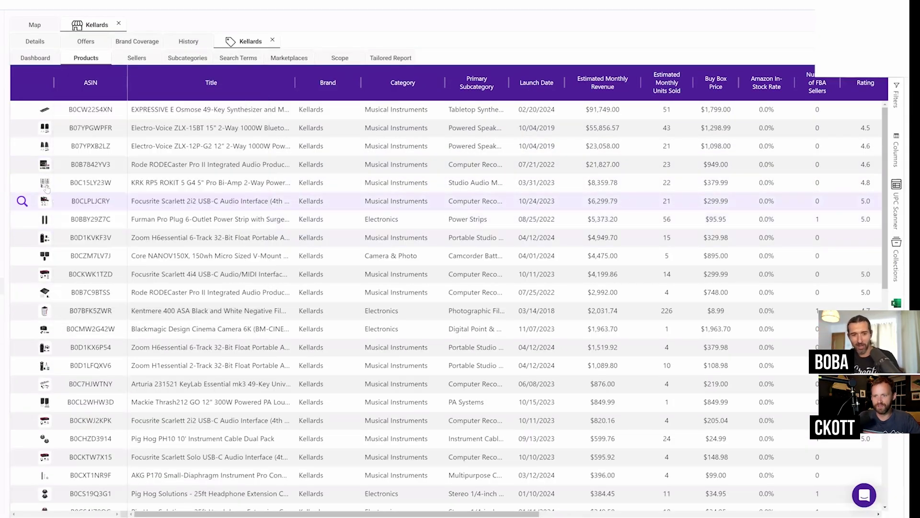
pyautogui.moveTo(46, 201)
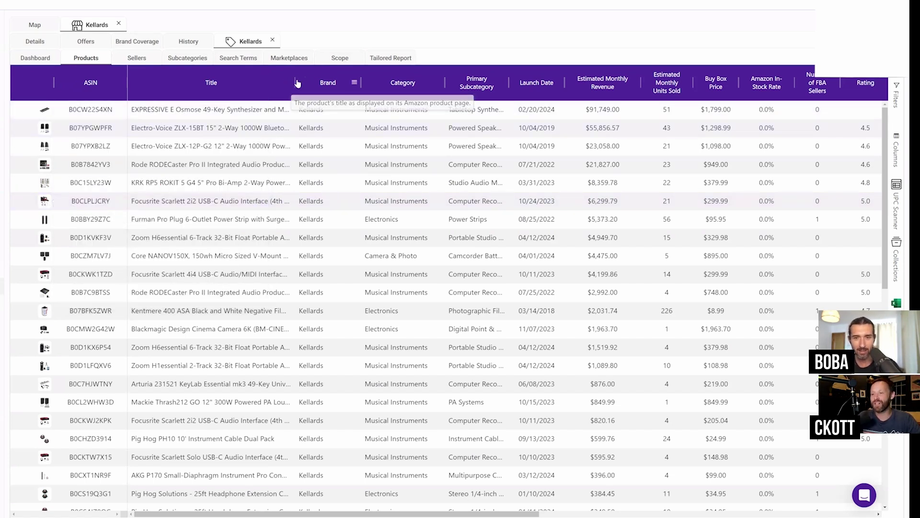
pyautogui.moveTo(297, 83); pyautogui.dragTo(365, 91)
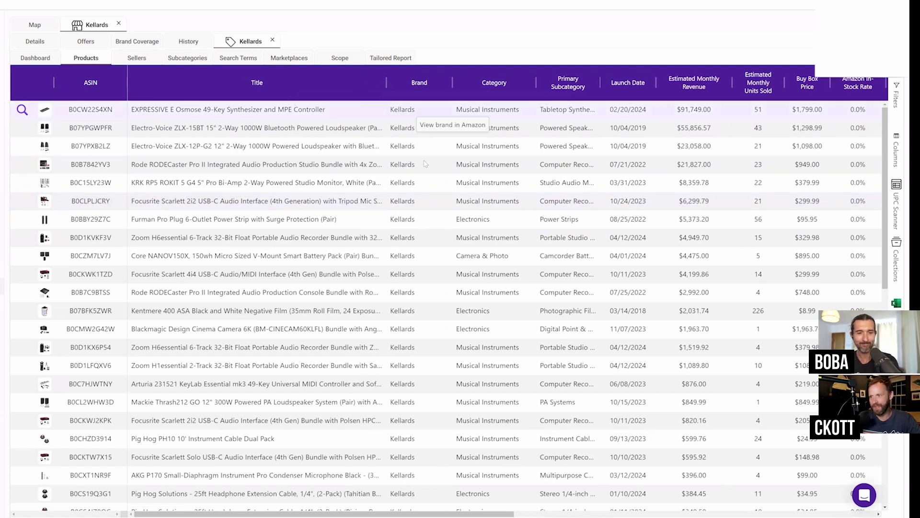
pyautogui.click(272, 40)
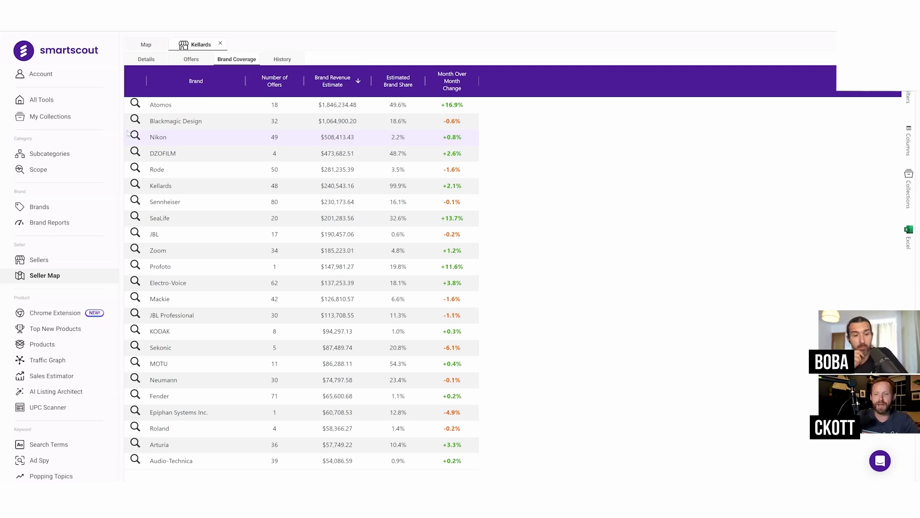
# Close the Kellards seller page, check the Primezone Lifestyle seller from the map, and return to the map.
pyautogui.click(220, 44)
pyautogui.click(495, 254)
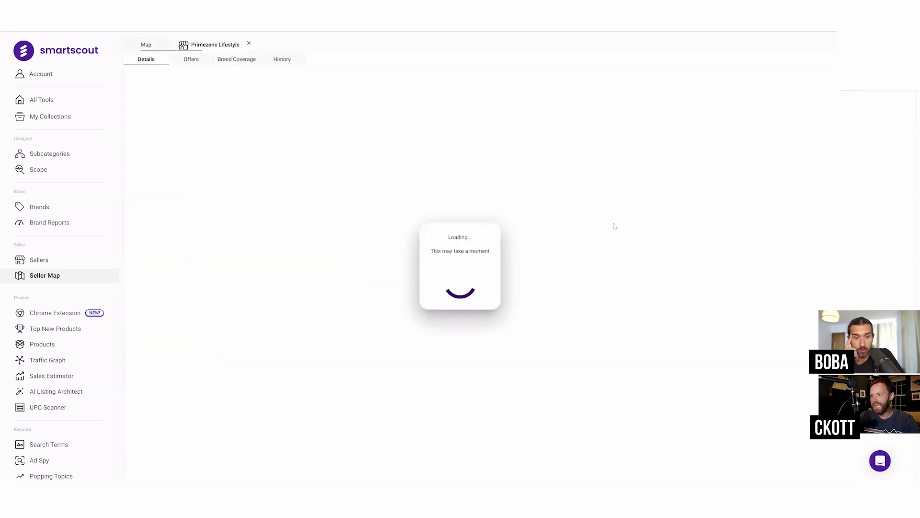
pyautogui.click(248, 44)
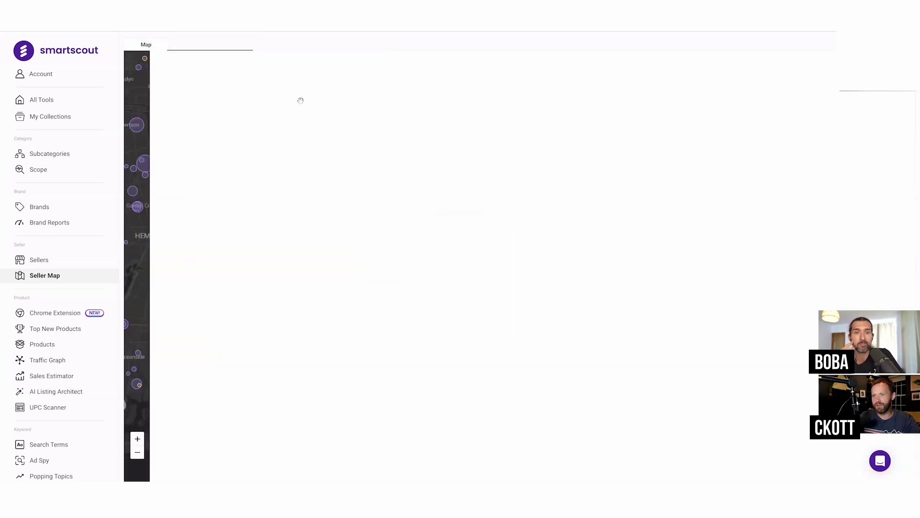
# Examine the seller clusters around Shenzhen and Hong Kong on the Seller Map, after zooming out from the United States.
pyautogui.scroll(-5, 610, 277)
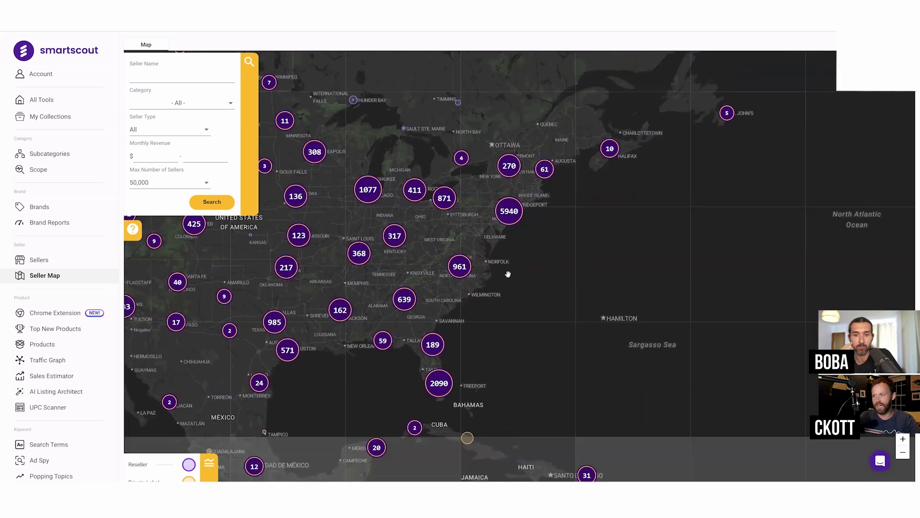
pyautogui.scroll(-4, 429, 250)
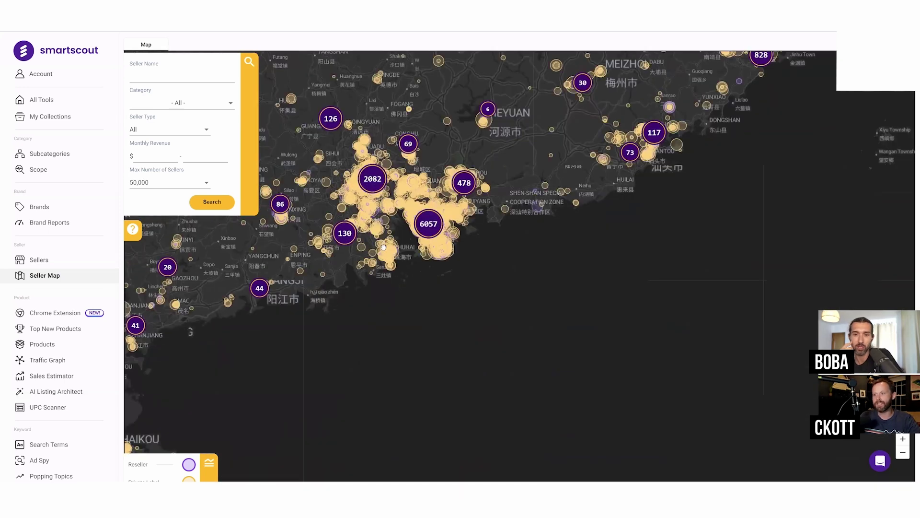
pyautogui.scroll(3, 452, 238)
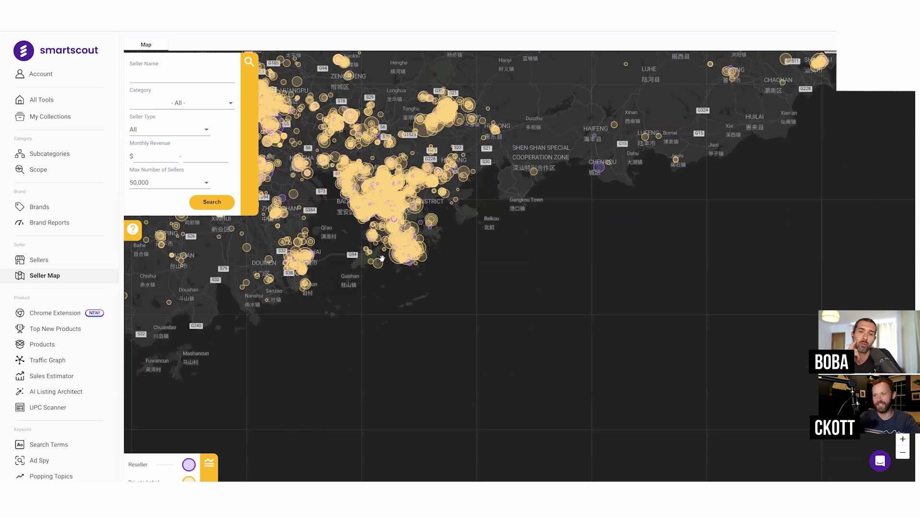
pyautogui.scroll(5, 382, 259)
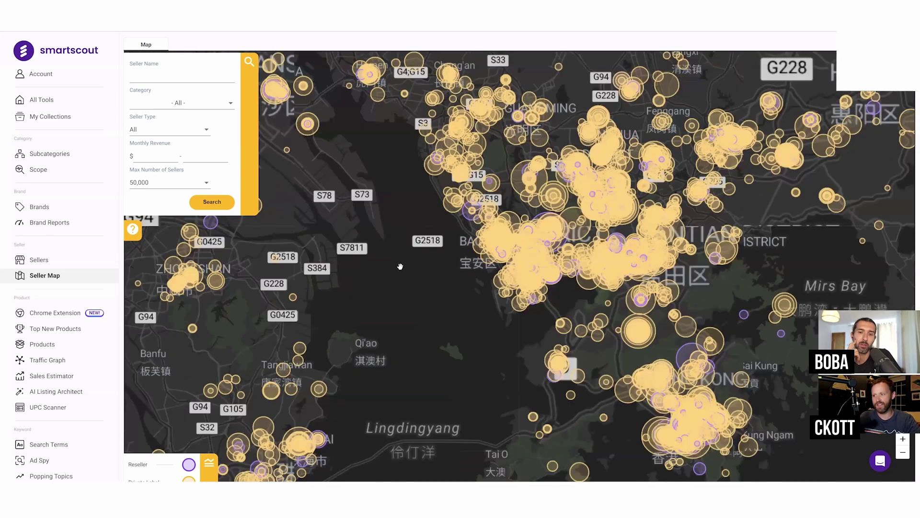
pyautogui.scroll(5, 400, 266)
pyautogui.scroll(-4, 575, 287)
pyautogui.scroll(-2, 544, 294)
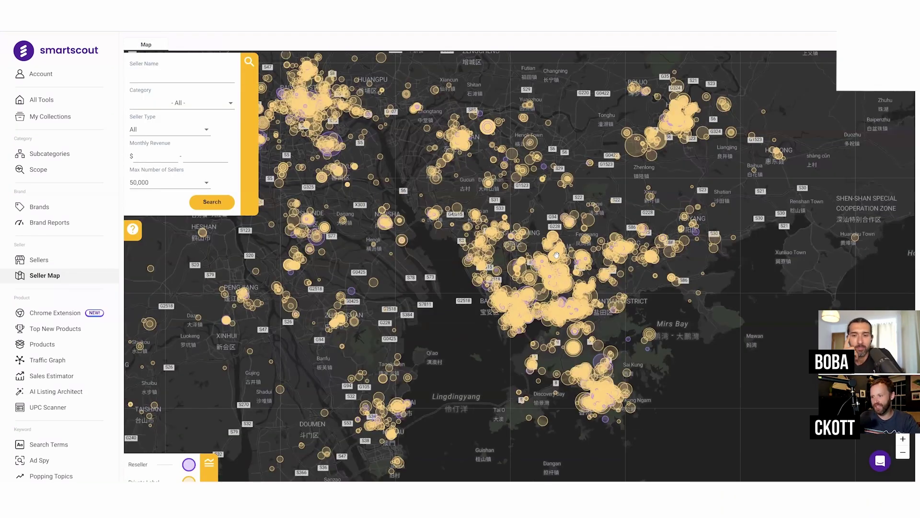
pyautogui.scroll(3, 552, 277)
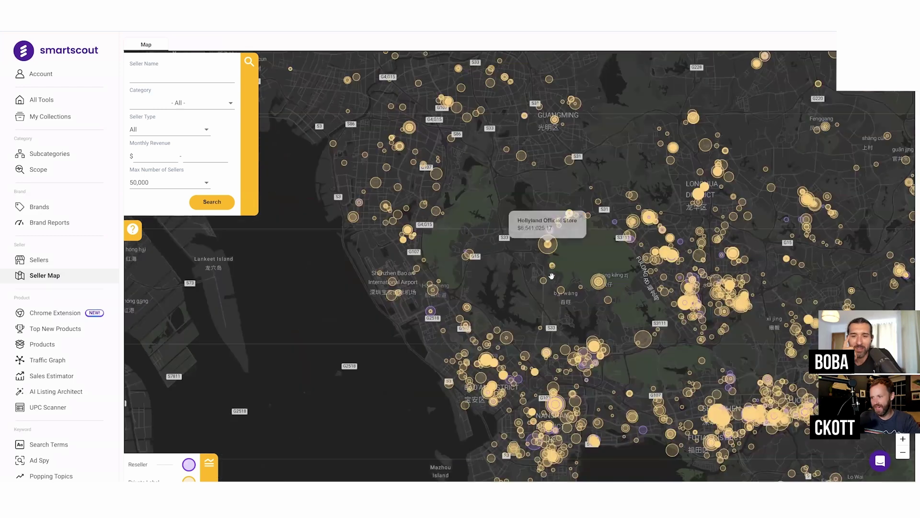
# Open the Mammotion U.S. seller in the Shenzhen area, review its offers and a product image, and close its page.
pyautogui.click(617, 309)
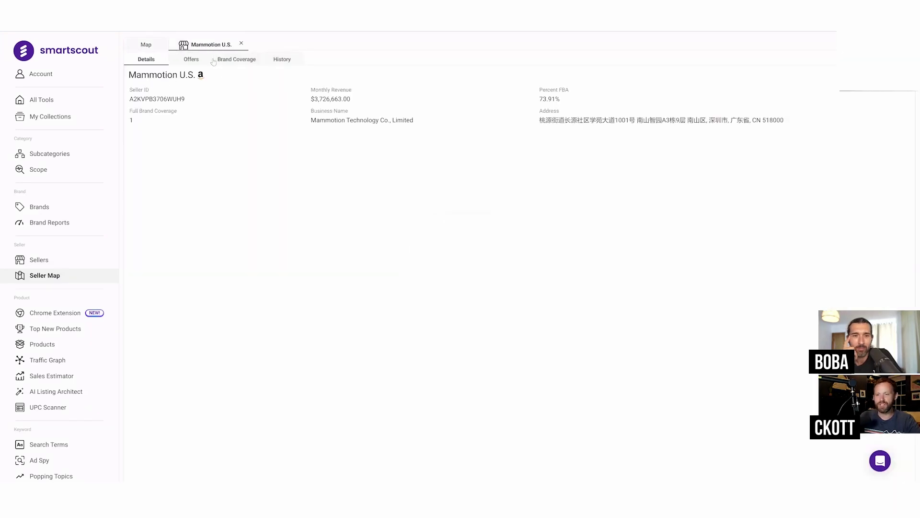
pyautogui.click(192, 59)
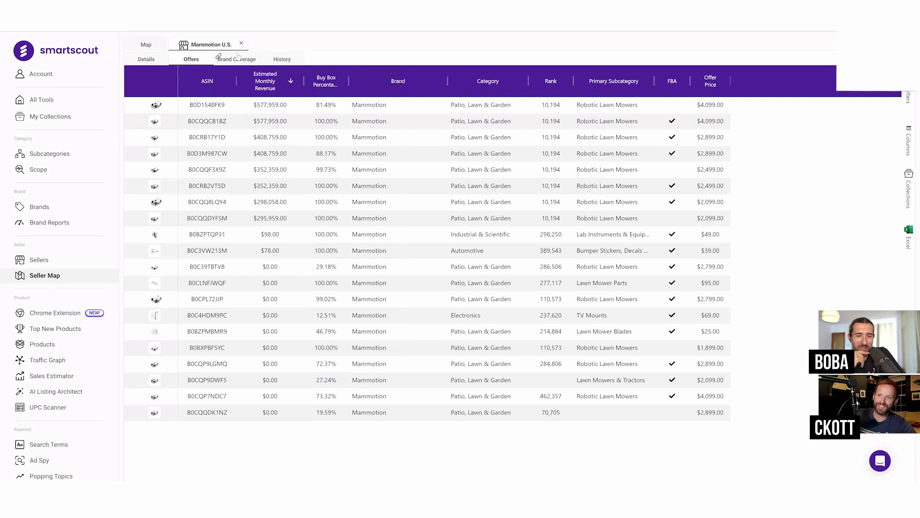
pyautogui.moveTo(158, 139)
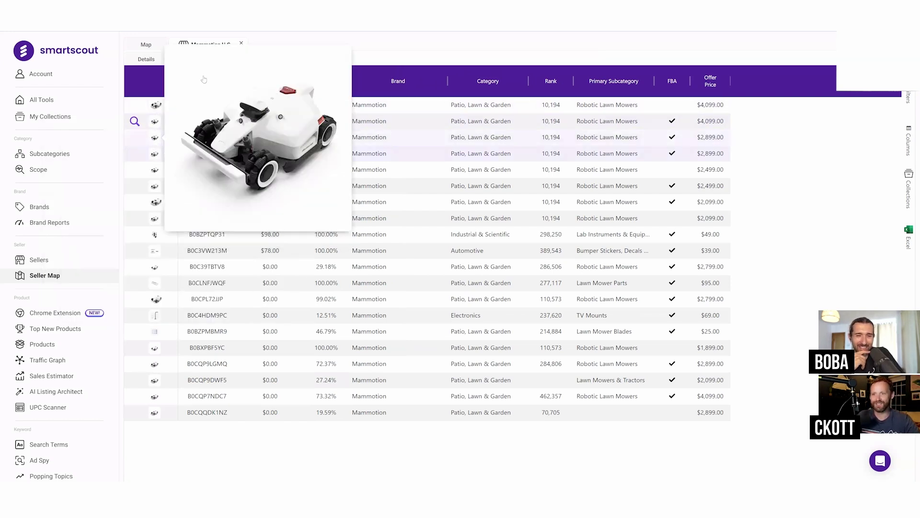
pyautogui.click(240, 44)
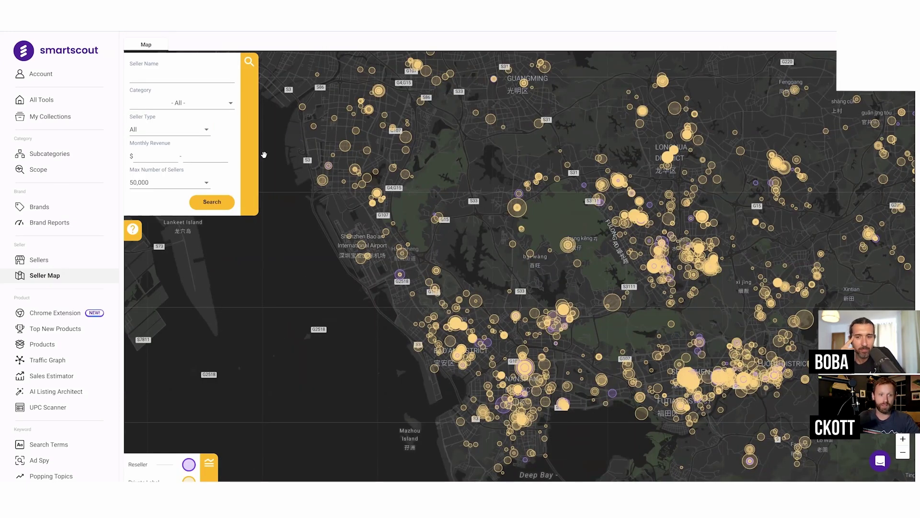
# Reopen the Mammotion U.S. seller's offers and open the product with ASIN B0D1548FK9 on Amazon.
pyautogui.click(616, 311)
pyautogui.click(190, 58)
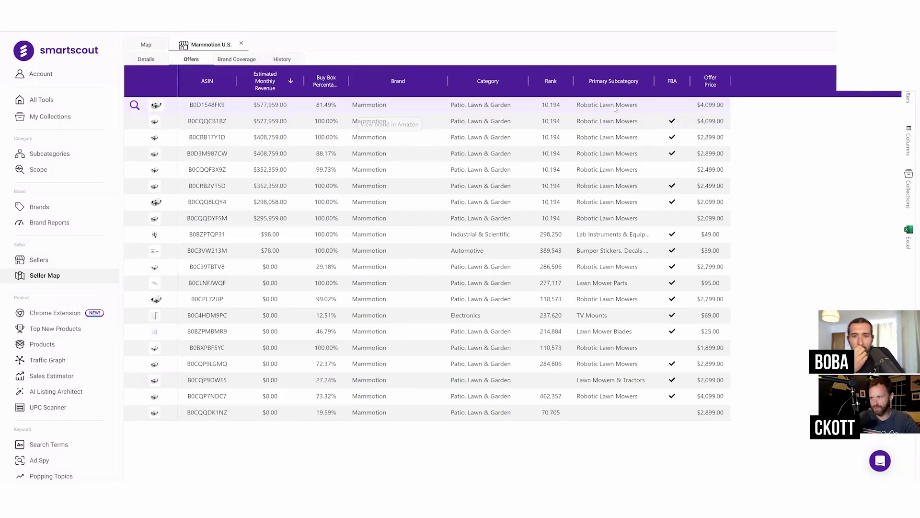
pyautogui.click(201, 106)
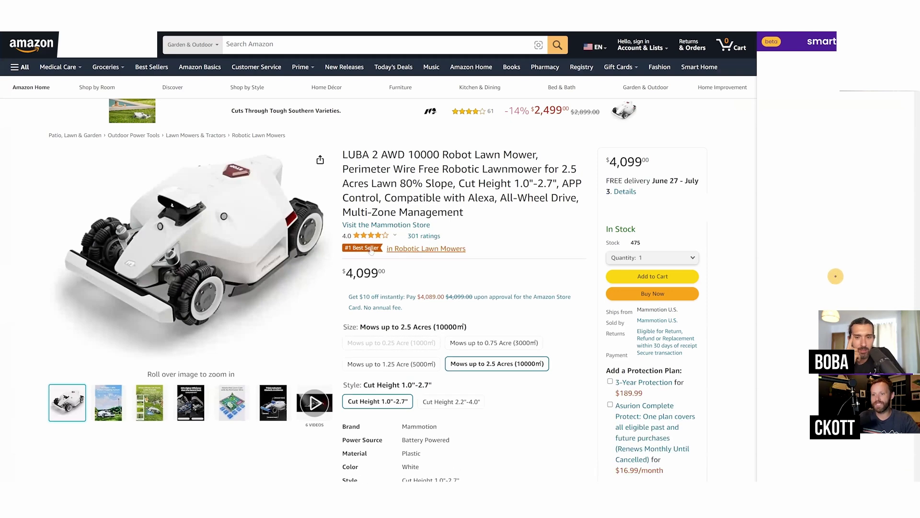
# Review the LUBA 2 mower's Amazon listing and images, and view its 0.75 acre and 0.25 acre size variations.
pyautogui.scroll(-2, 412, 253)
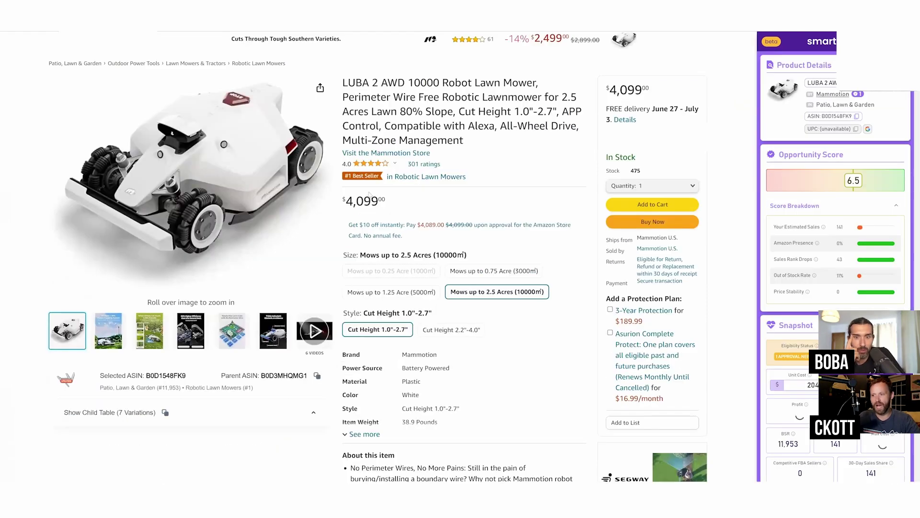
pyautogui.scroll(-5, 374, 189)
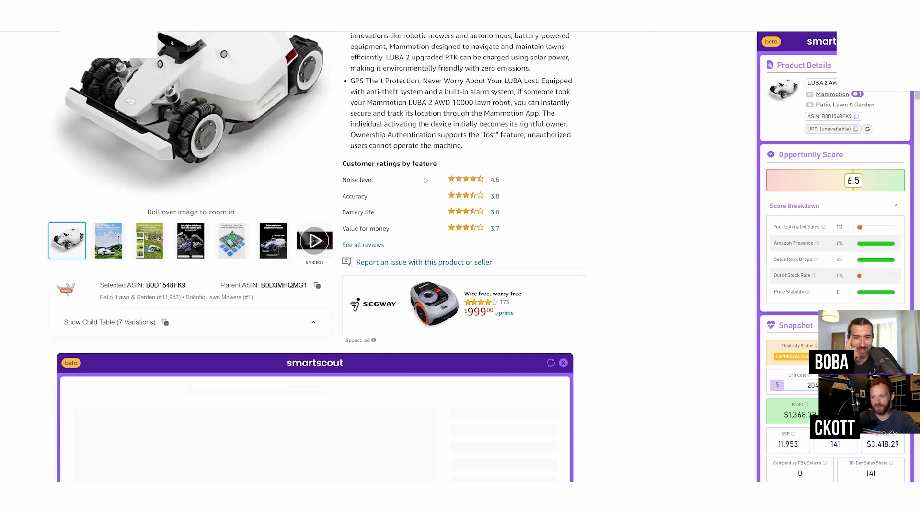
pyautogui.scroll(7, 425, 180)
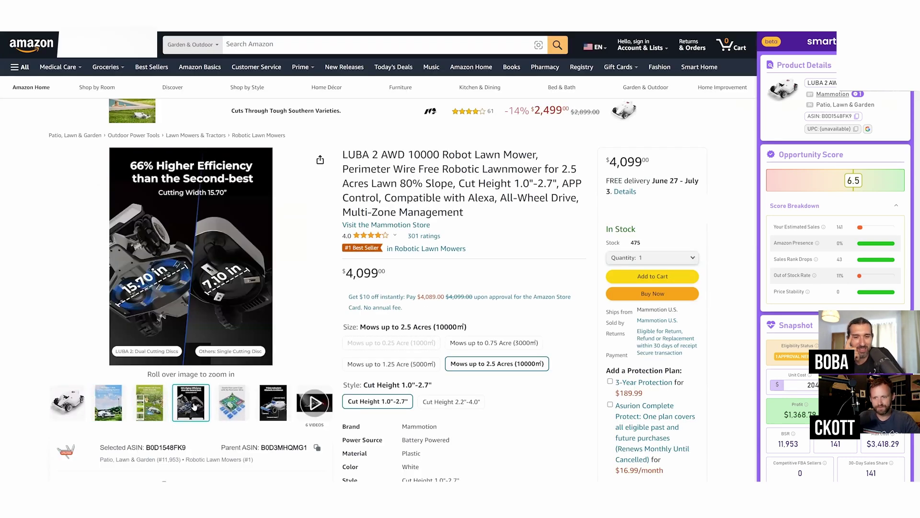
pyautogui.moveTo(269, 401)
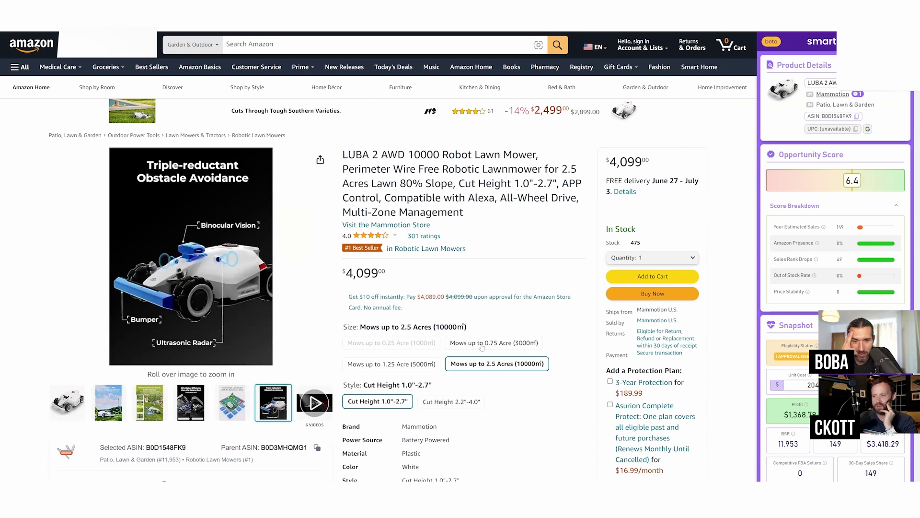
pyautogui.click(481, 347)
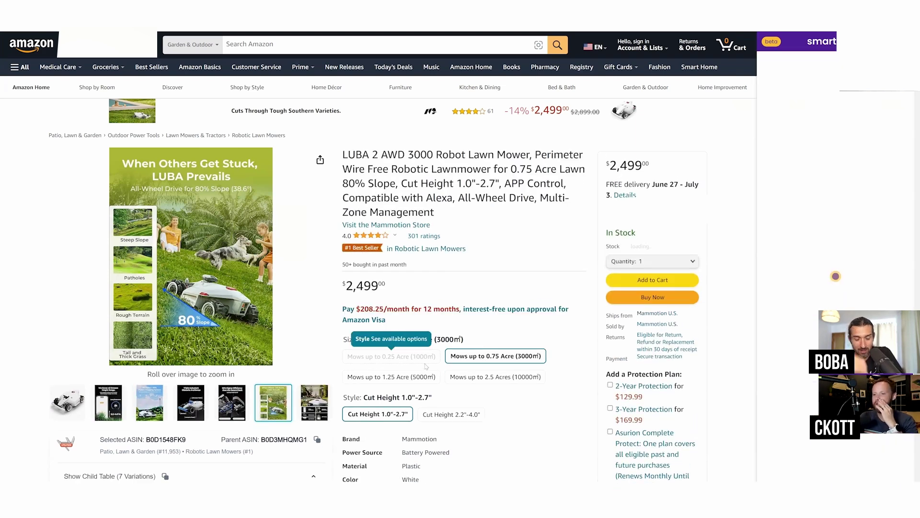
pyautogui.click(413, 360)
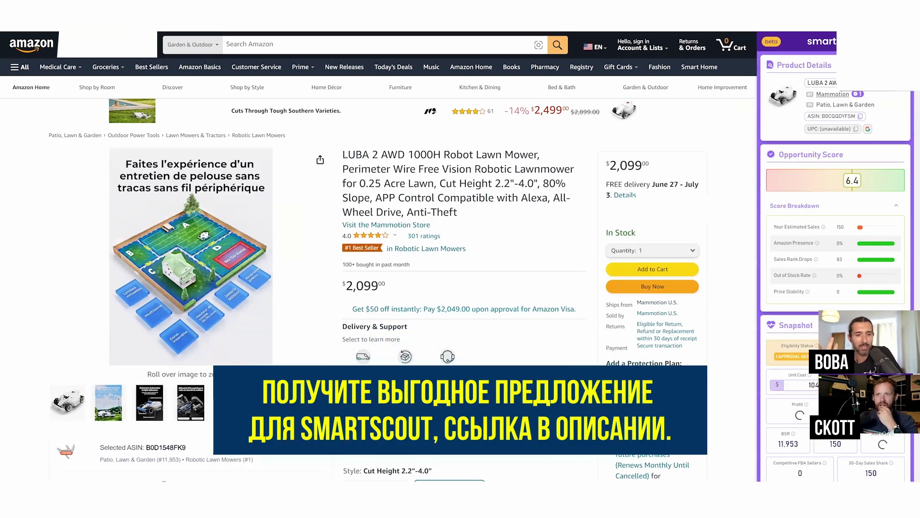
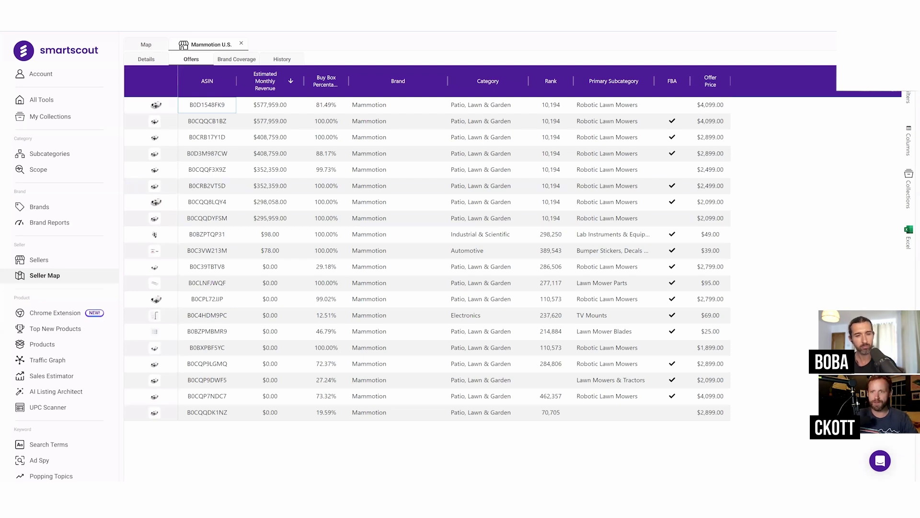
# Close the Mammotion seller page and switch the Seller Map to Amazon UK with a maximum of 25,000 sellers.
pyautogui.click(241, 44)
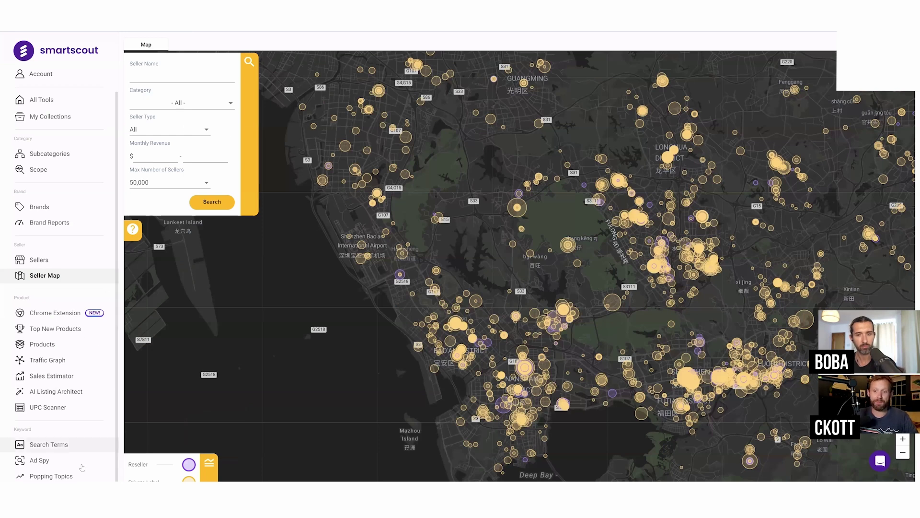
pyautogui.click(94, 488)
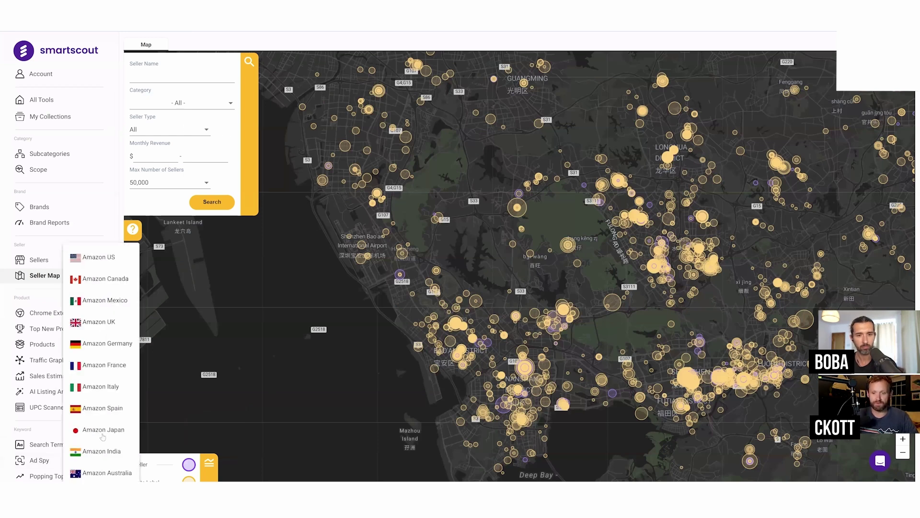
pyautogui.click(107, 322)
pyautogui.click(172, 182)
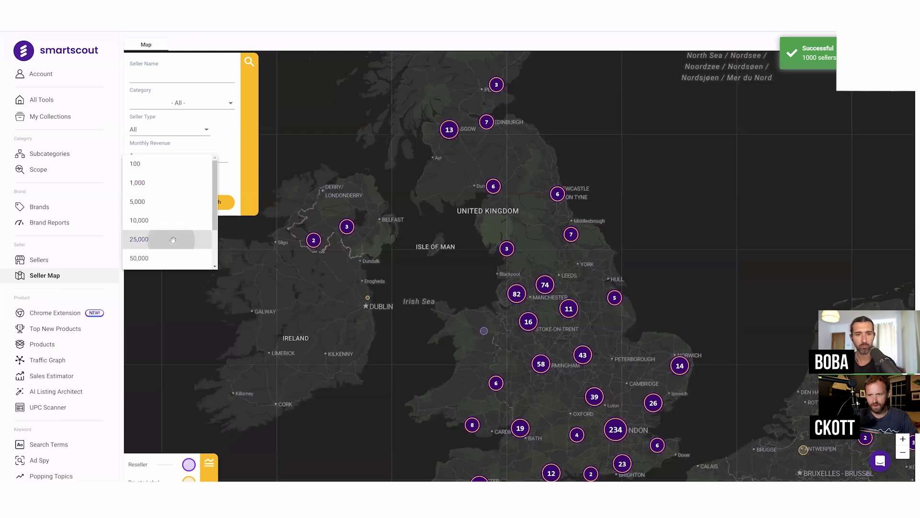
pyautogui.click(172, 243)
pyautogui.click(326, 354)
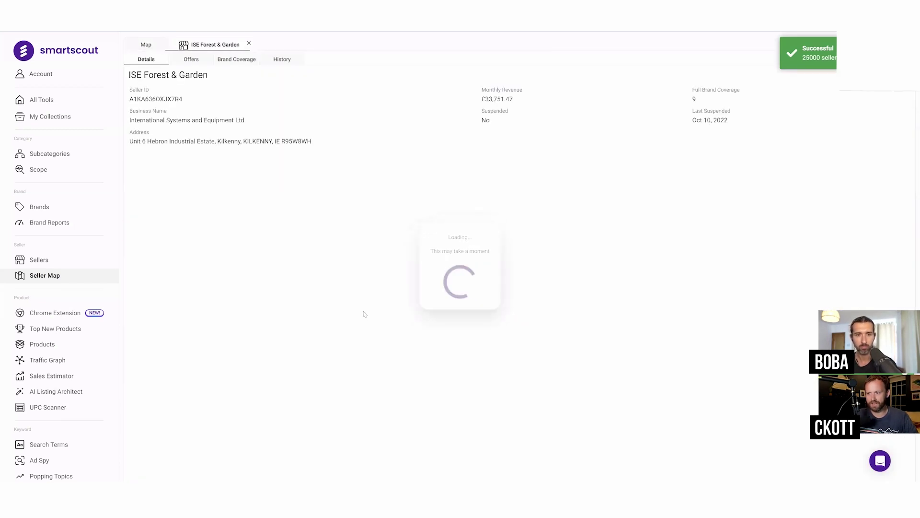
pyautogui.click(249, 43)
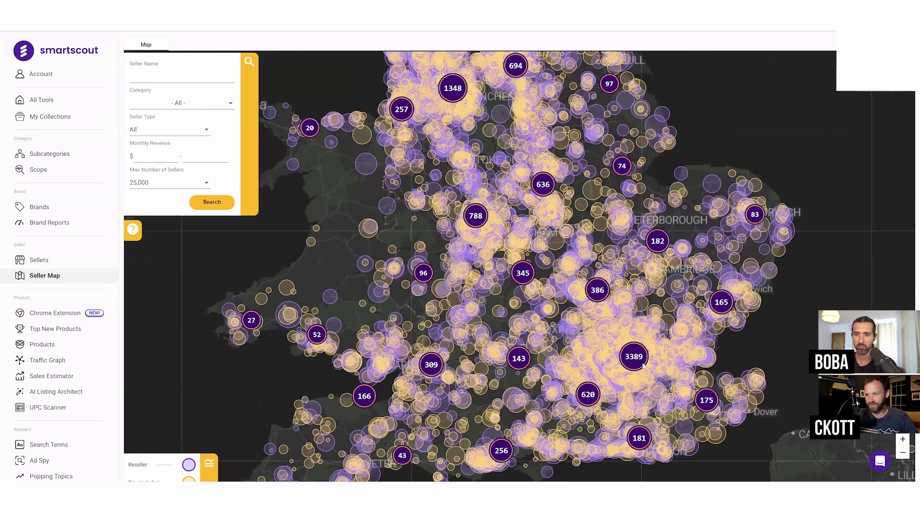
# Open the incognito insect repellent seller from the London area of the map, check its offers, and close its page.
pyautogui.scroll(2, 568, 379)
pyautogui.scroll(2, 585, 345)
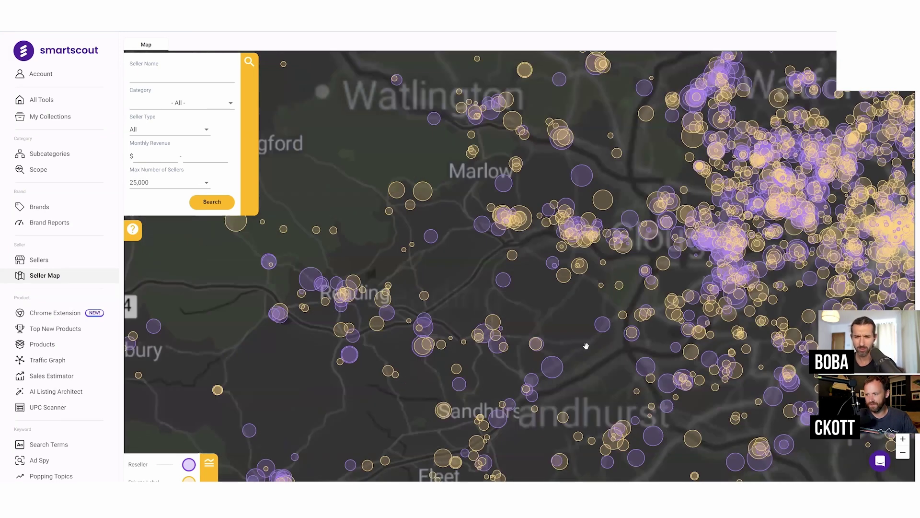
pyautogui.moveTo(530, 346); pyautogui.dragTo(440, 361)
pyautogui.moveTo(569, 262); pyautogui.dragTo(514, 250)
pyautogui.click(524, 296)
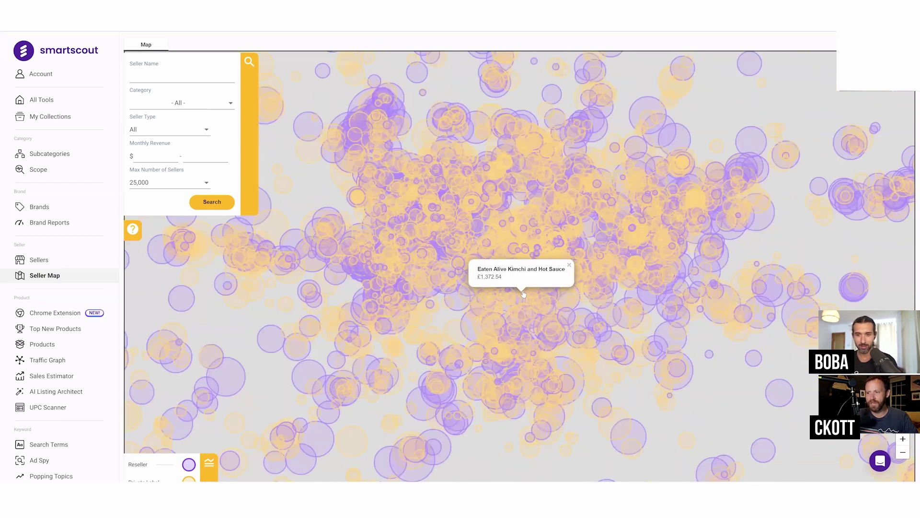
pyautogui.moveTo(524, 296); pyautogui.dragTo(435, 213)
pyautogui.click(435, 213)
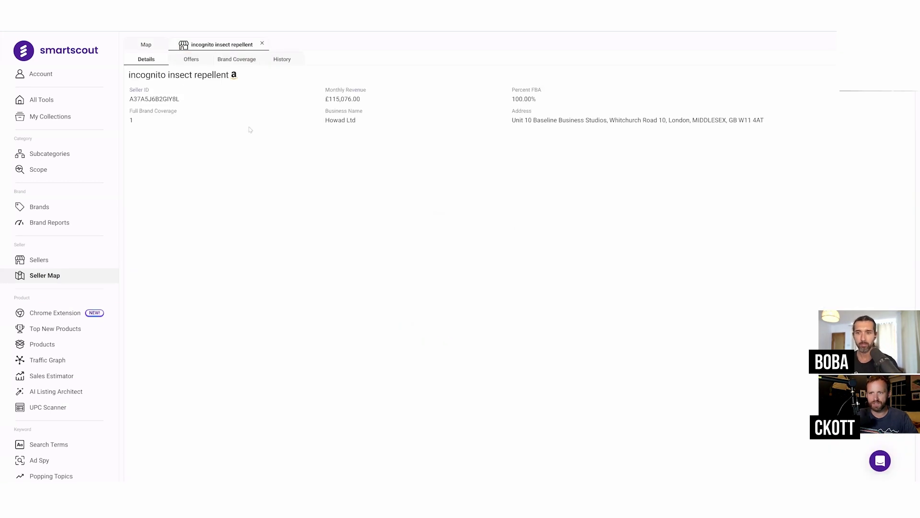
pyautogui.click(202, 62)
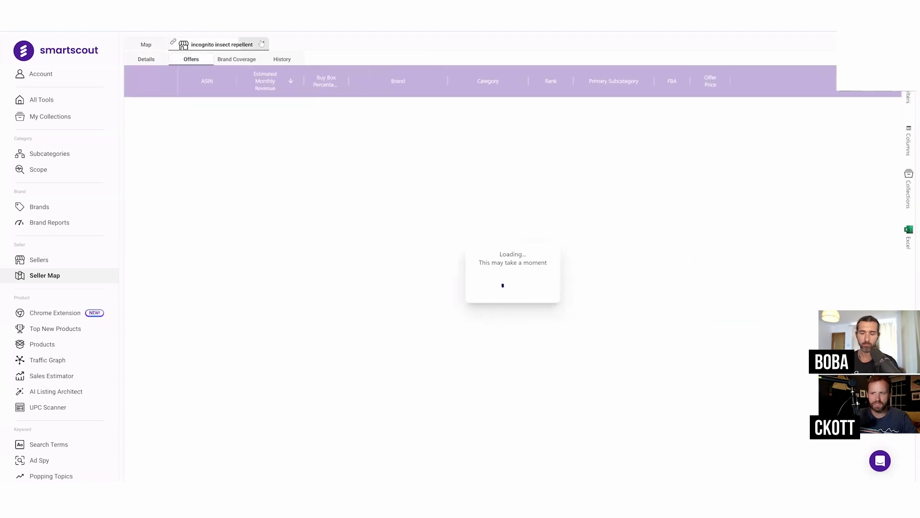
pyautogui.click(262, 43)
# Limit the map to a maximum of 5,000 sellers and rerun the search.
pyautogui.click(167, 182)
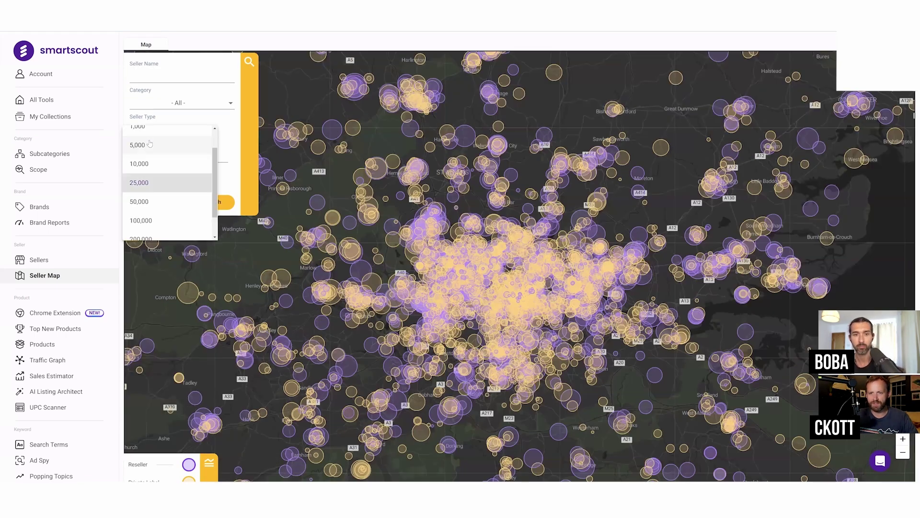
pyautogui.click(149, 144)
pyautogui.click(211, 201)
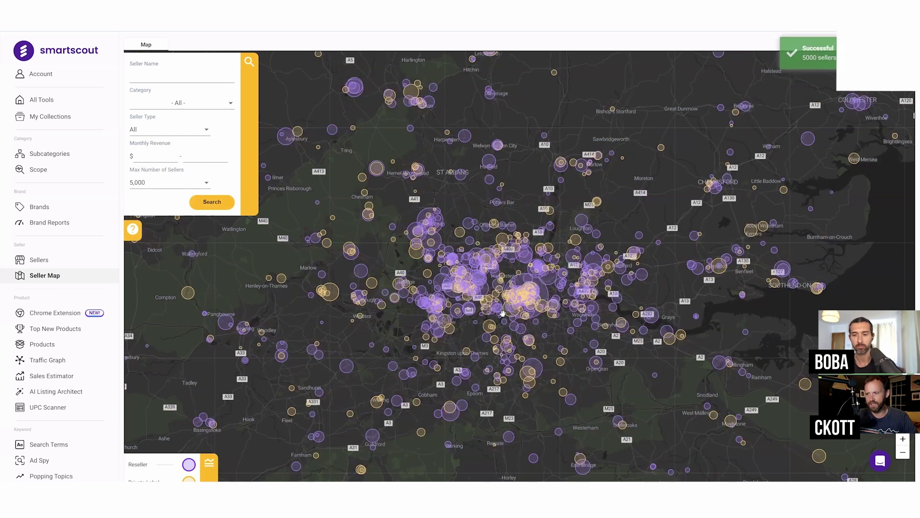
# Check the monthly revenue of individual London sellers on the map, including BossDeal, Amazon and VitaPremium.
pyautogui.scroll(2, 541, 292)
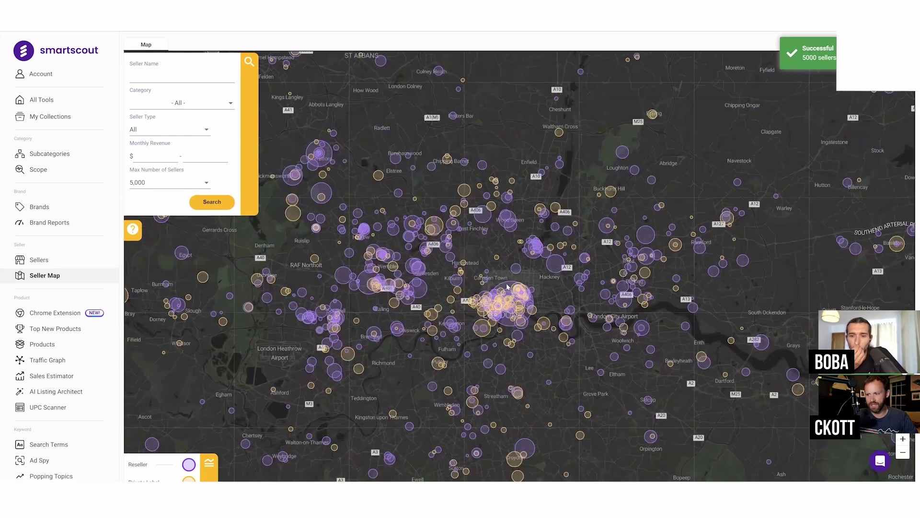
pyautogui.click(557, 270)
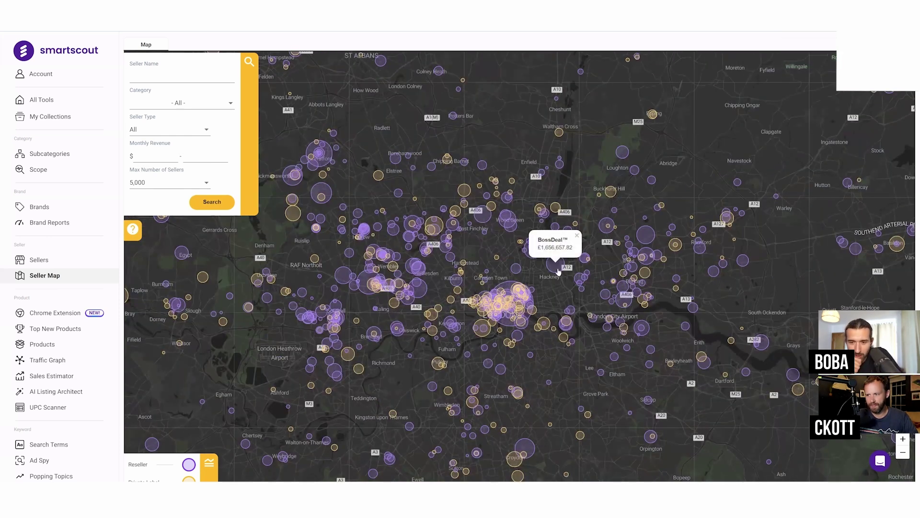
pyautogui.click(507, 303)
pyautogui.click(507, 311)
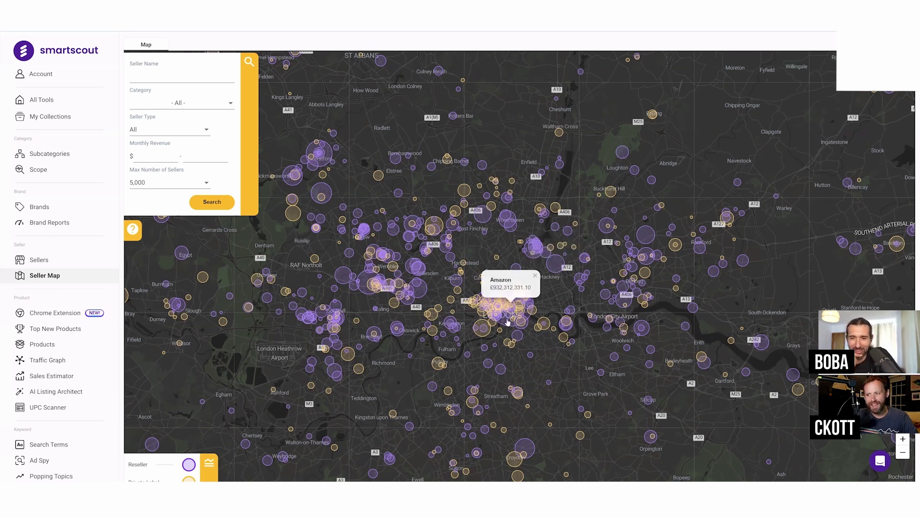
pyautogui.scroll(4, 500, 307)
pyautogui.click(521, 263)
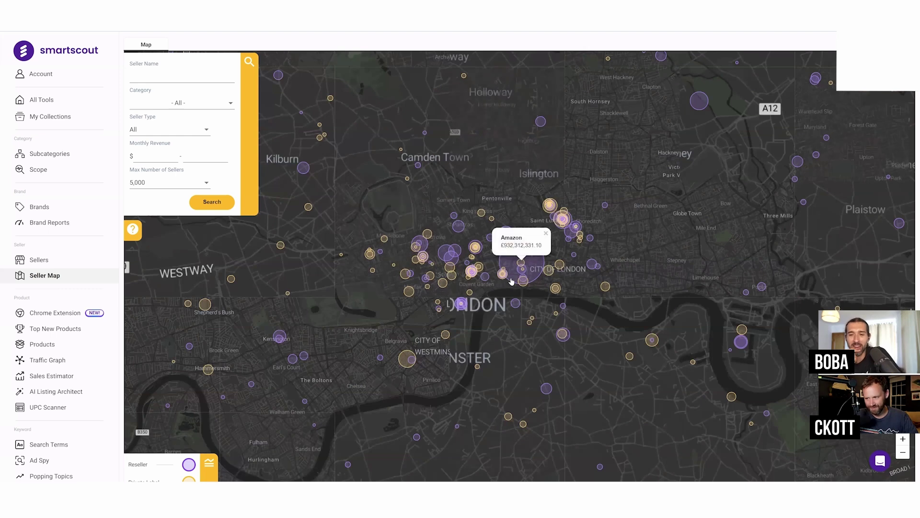
pyautogui.click(521, 265)
pyautogui.click(521, 265)
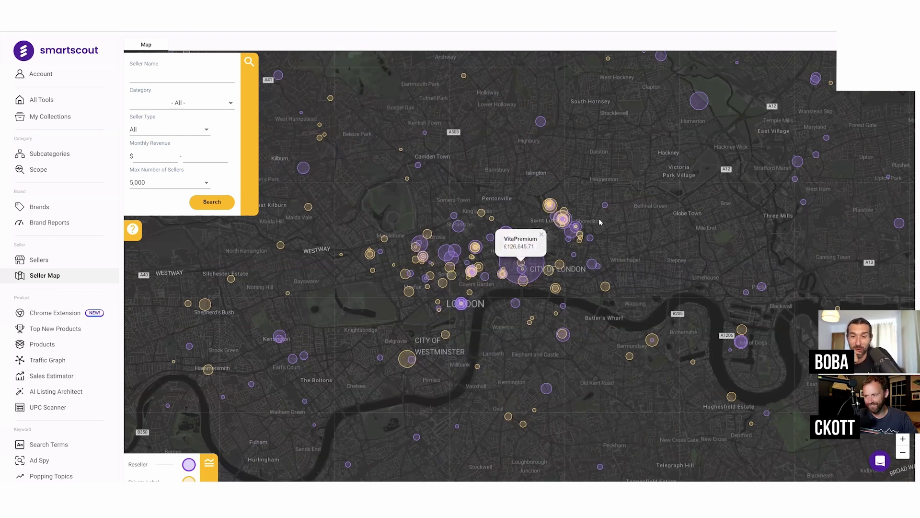
# Open the Amazon seller from the London area of the map, review its brand coverage, and close its page.
pyautogui.scroll(-2, 532, 261)
pyautogui.click(552, 257)
pyautogui.click(549, 258)
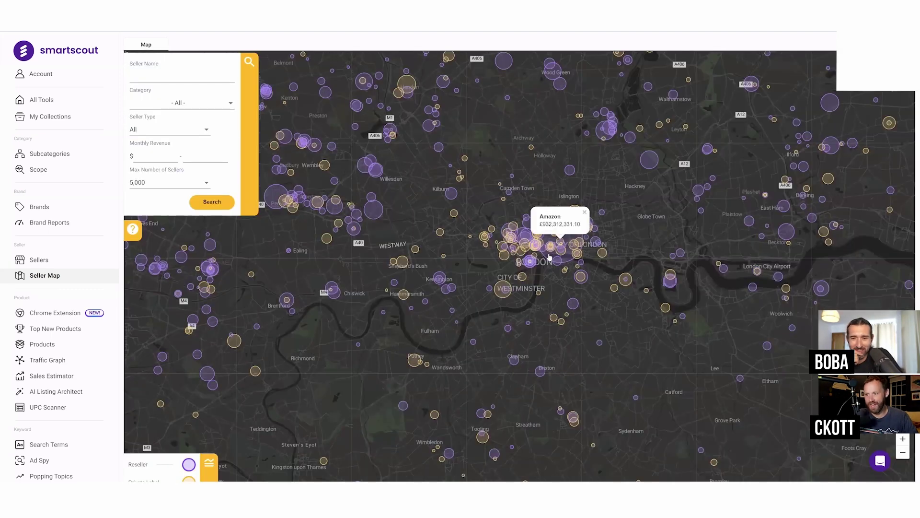
pyautogui.click(550, 257)
pyautogui.click(223, 59)
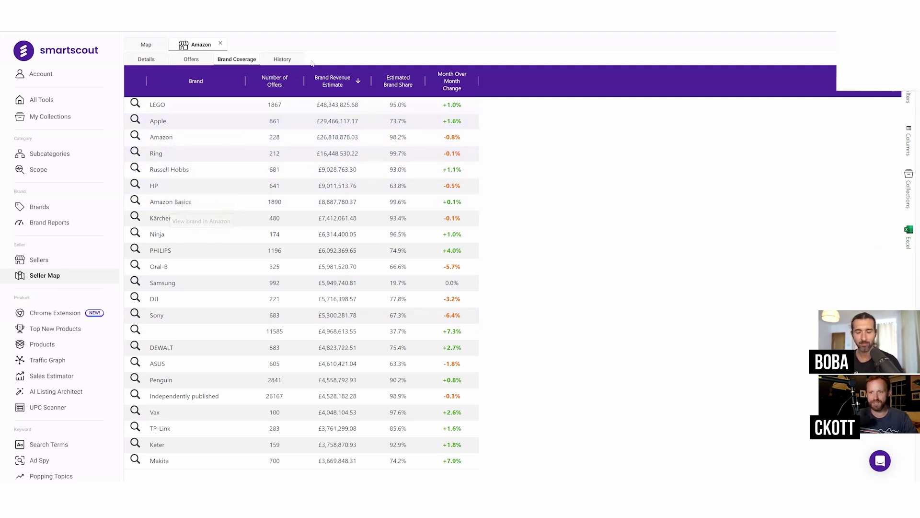
pyautogui.click(220, 44)
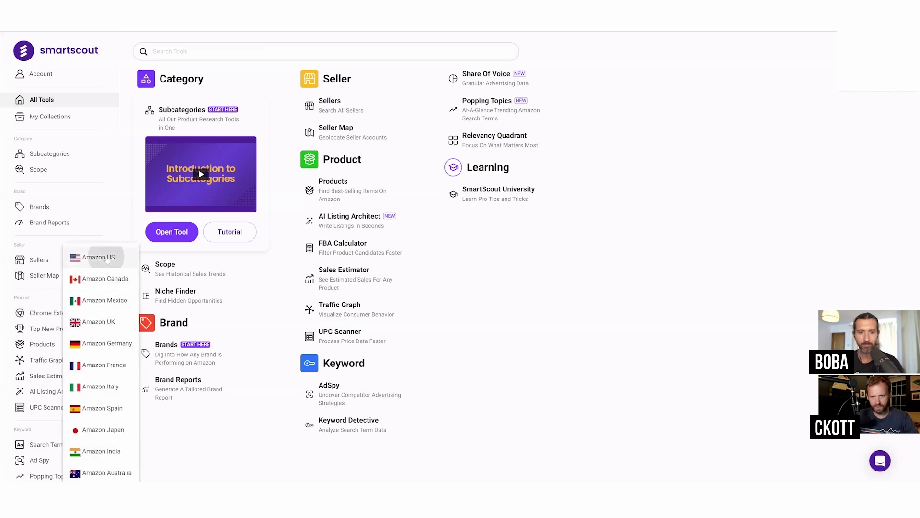
# Switch the marketplace to Amazon US and open Popping Topics to view the trending search terms.
pyautogui.click(101, 258)
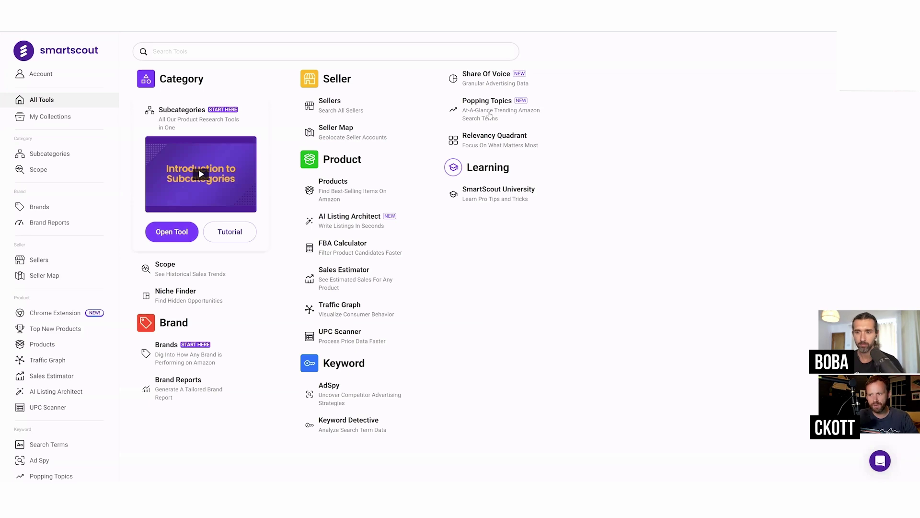
pyautogui.click(490, 116)
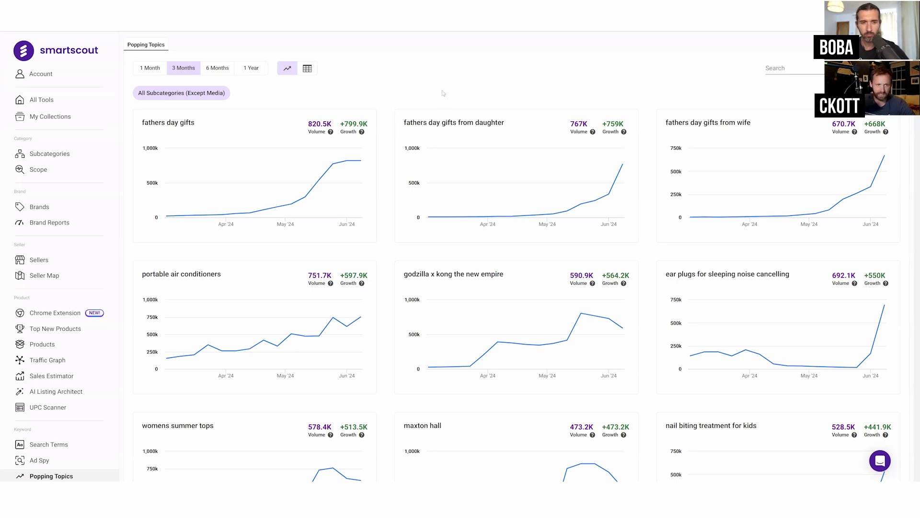
pyautogui.scroll(-1, 551, 182)
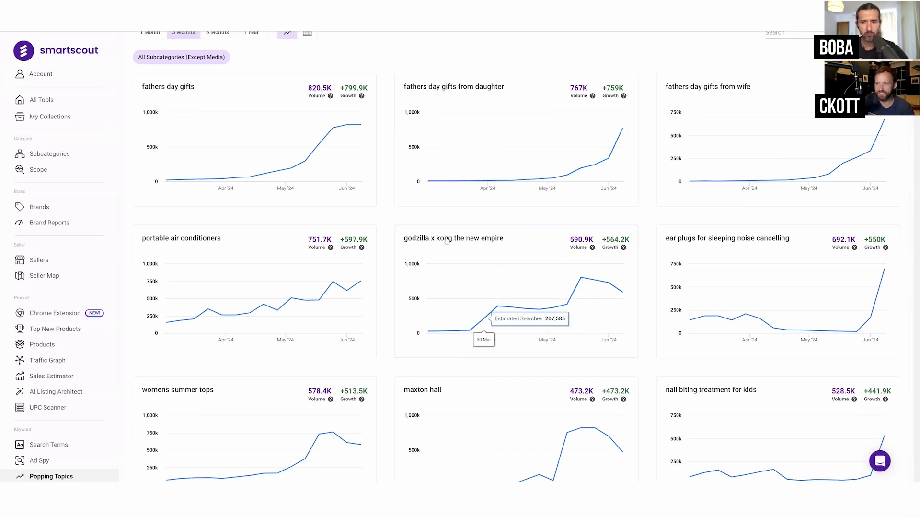
pyautogui.scroll(1, 335, 230)
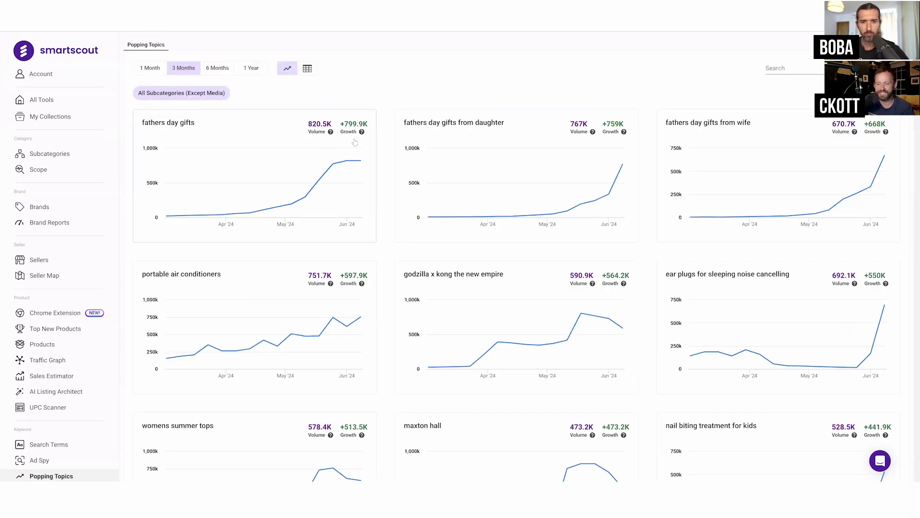
# Filter the popping topics to the Sports & Outdoors subcategory only.
pyautogui.click(182, 92)
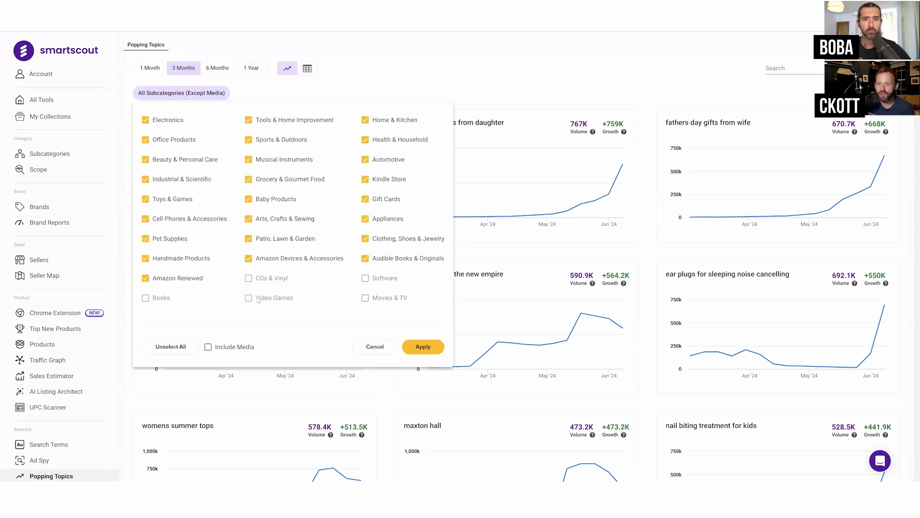
pyautogui.click(175, 347)
pyautogui.click(146, 199)
pyautogui.click(146, 200)
pyautogui.click(248, 140)
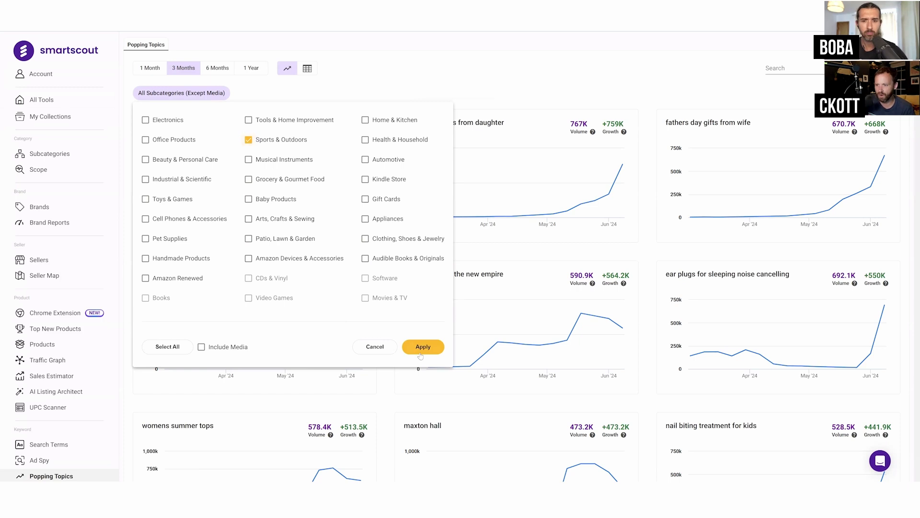
pyautogui.click(422, 353)
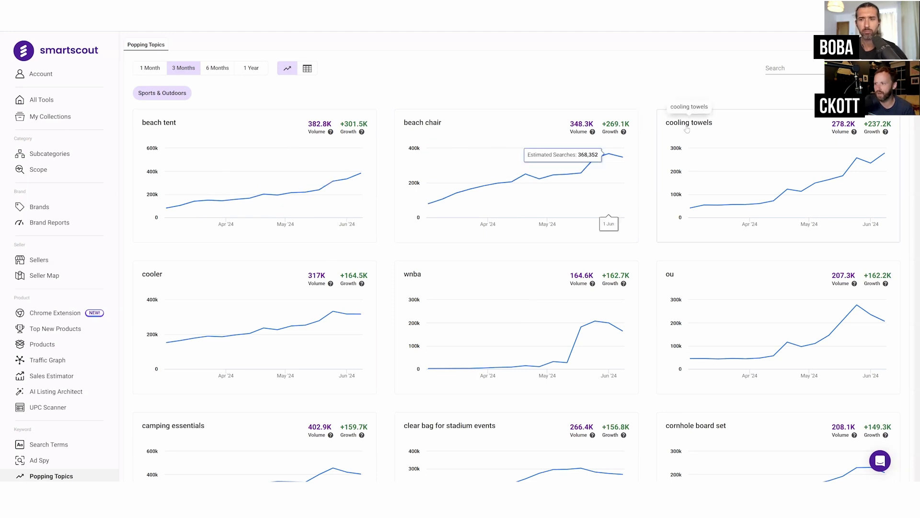
# Look up the "ou" topic on Amazon to see which products it refers to, and close the results.
pyautogui.scroll(-1, 446, 336)
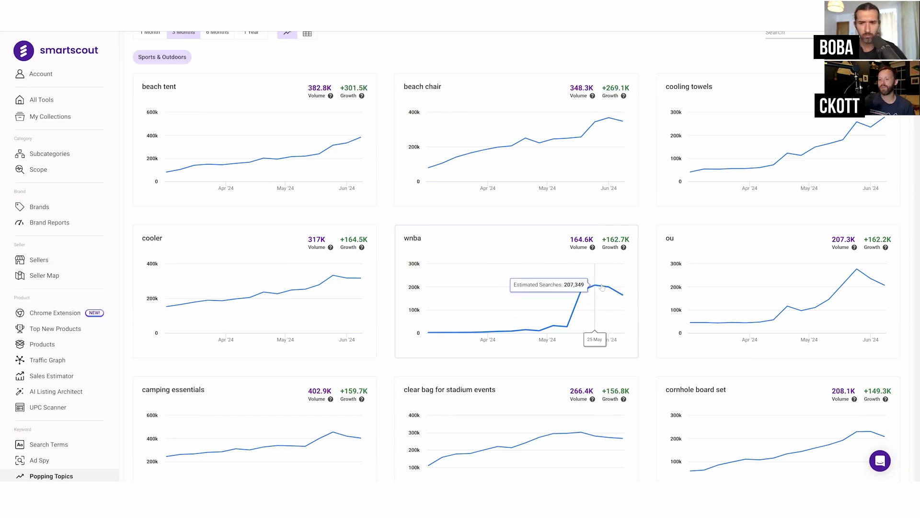
pyautogui.scroll(-1, 602, 287)
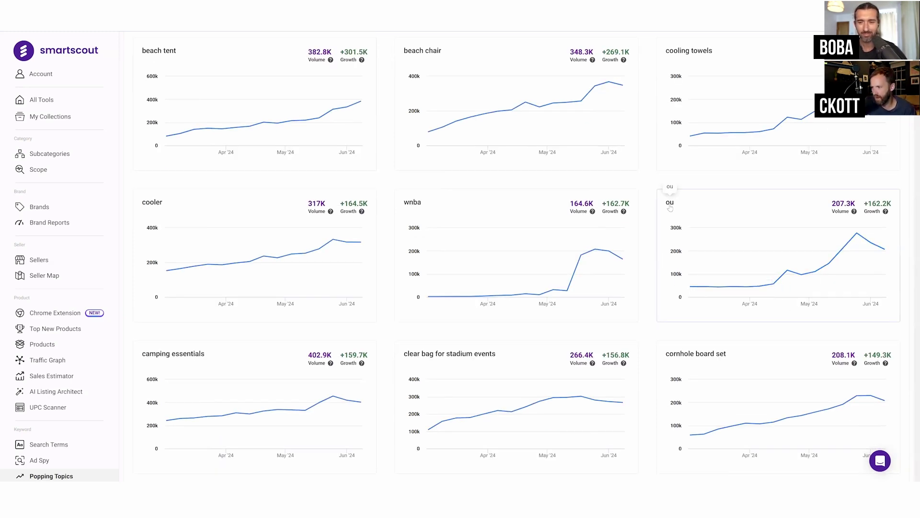
pyautogui.click(670, 203)
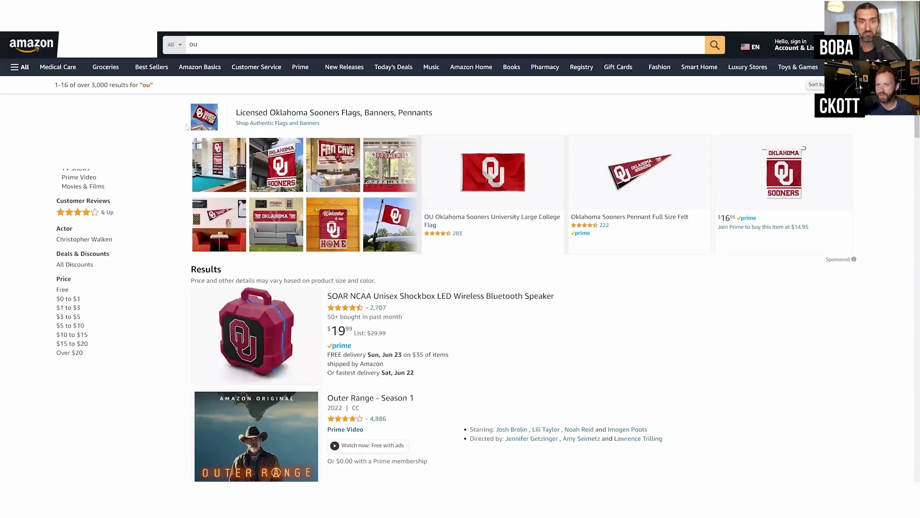
pyautogui.scroll(-6, 310, 182)
pyautogui.hotkey('ctrl', 'w')
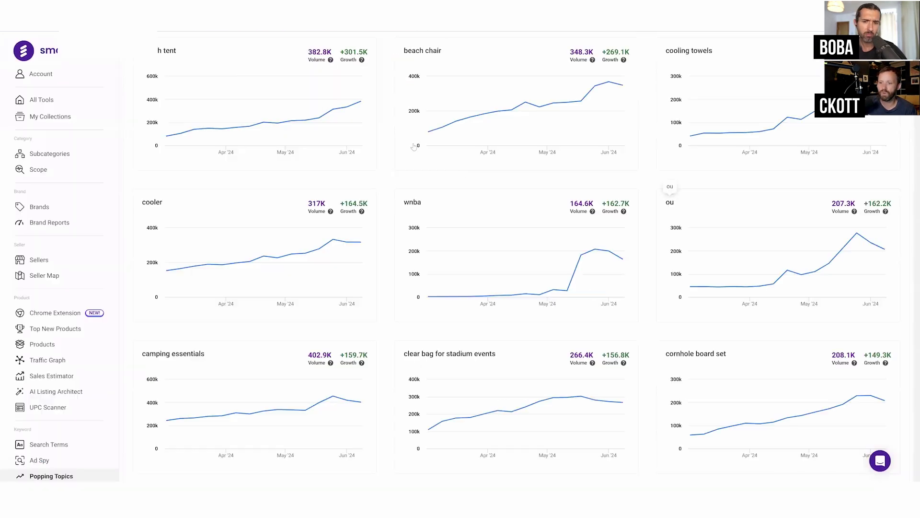
# Open the "clear bag for stadium events" topic, view its 1-year search trend, and close it.
pyautogui.scroll(-2, 813, 317)
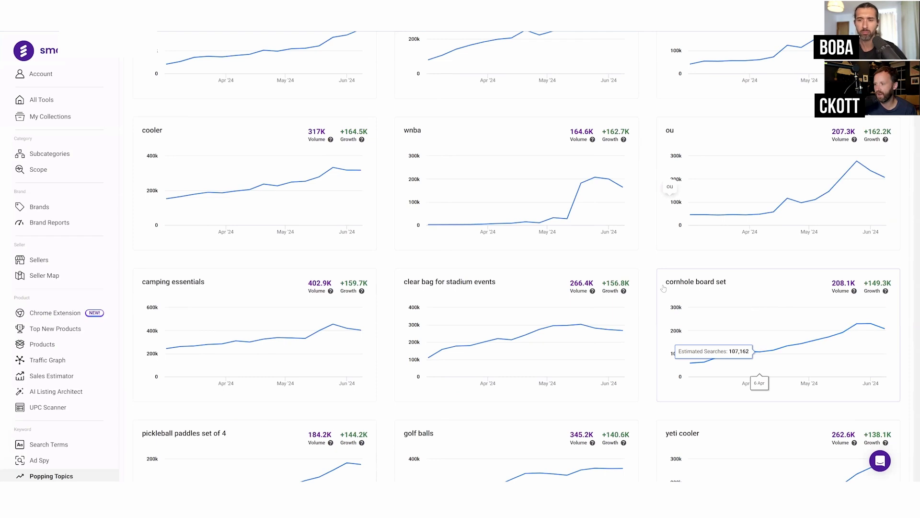
pyautogui.scroll(-1, 518, 317)
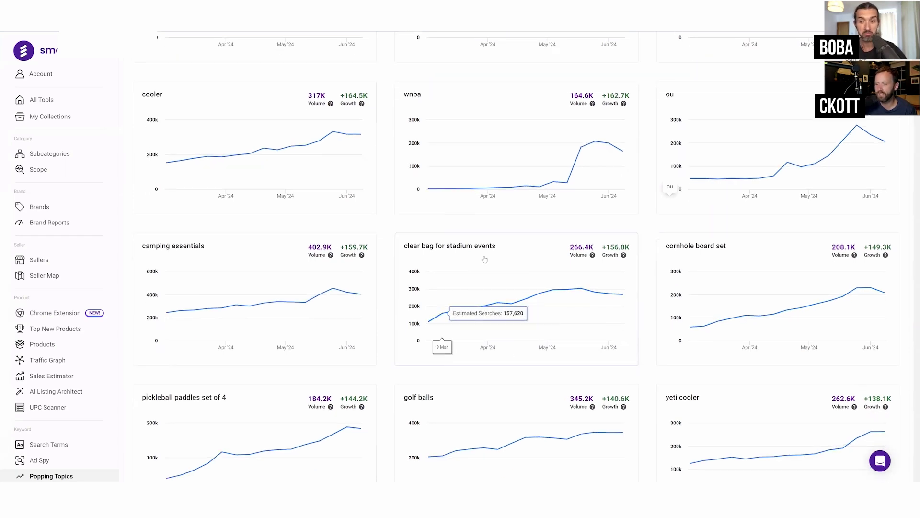
pyautogui.scroll(-3, 515, 283)
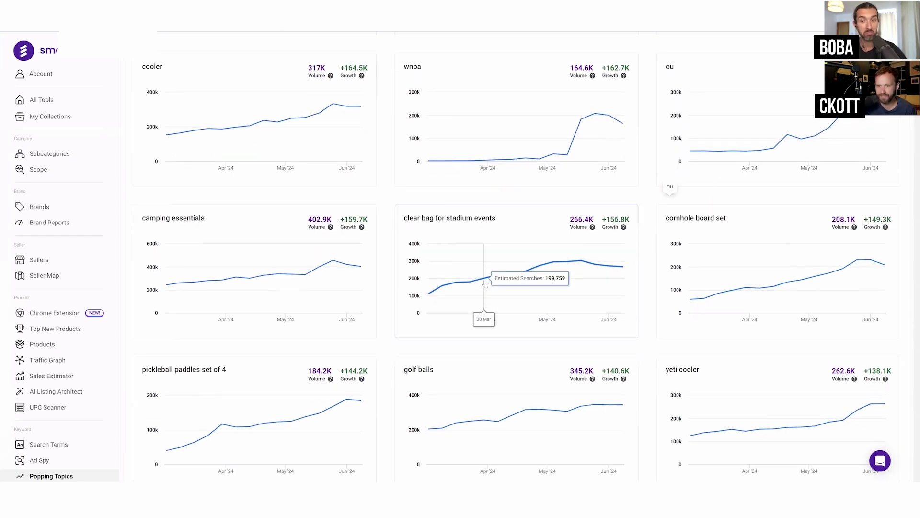
pyautogui.click(515, 174)
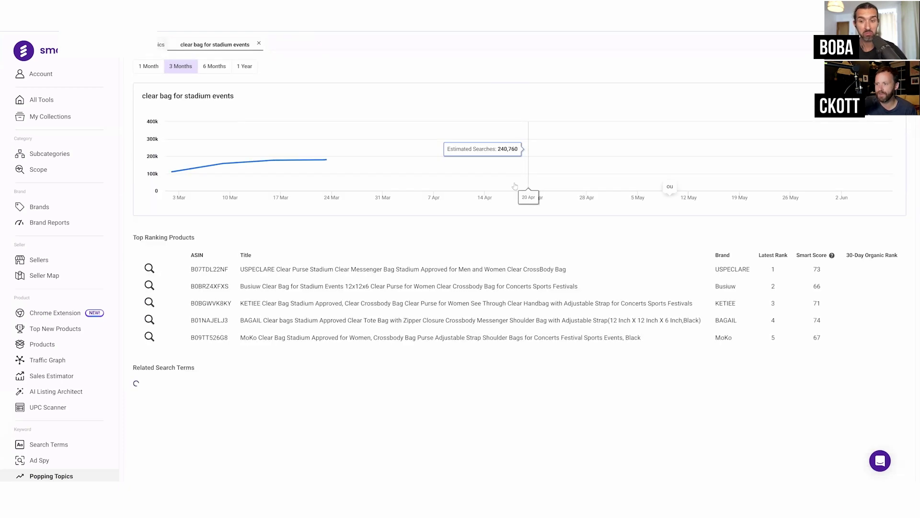
pyautogui.click(244, 66)
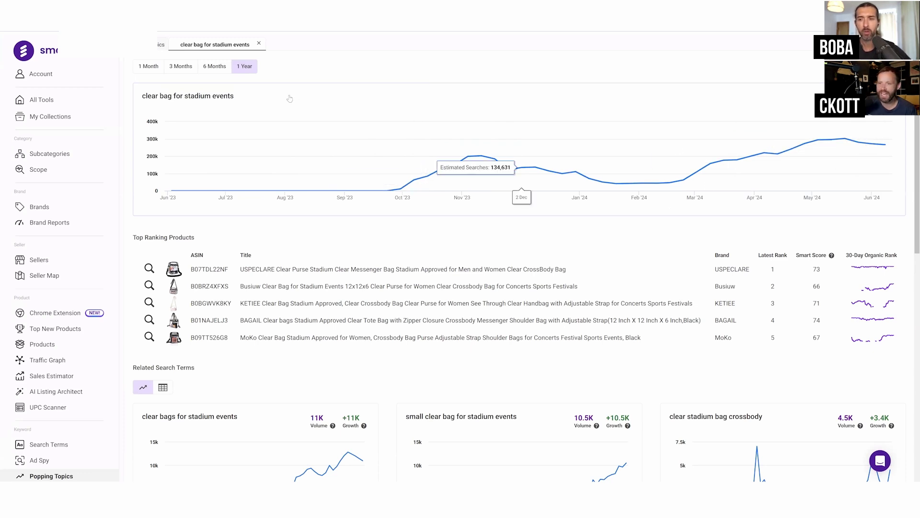
pyautogui.click(259, 44)
# Set the topic period to 6 months and look through the Sports & Outdoors search trends.
pyautogui.click(218, 68)
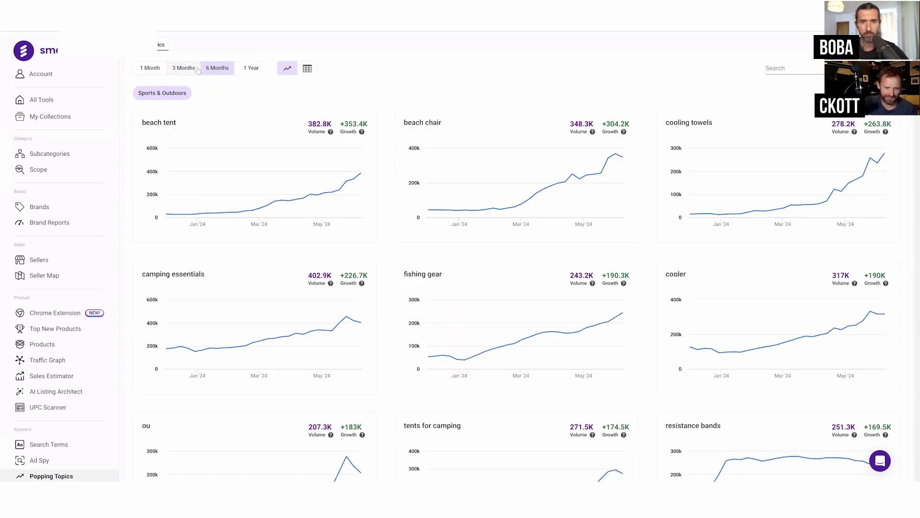
pyautogui.scroll(-5, 198, 70)
pyautogui.scroll(5, 460, 369)
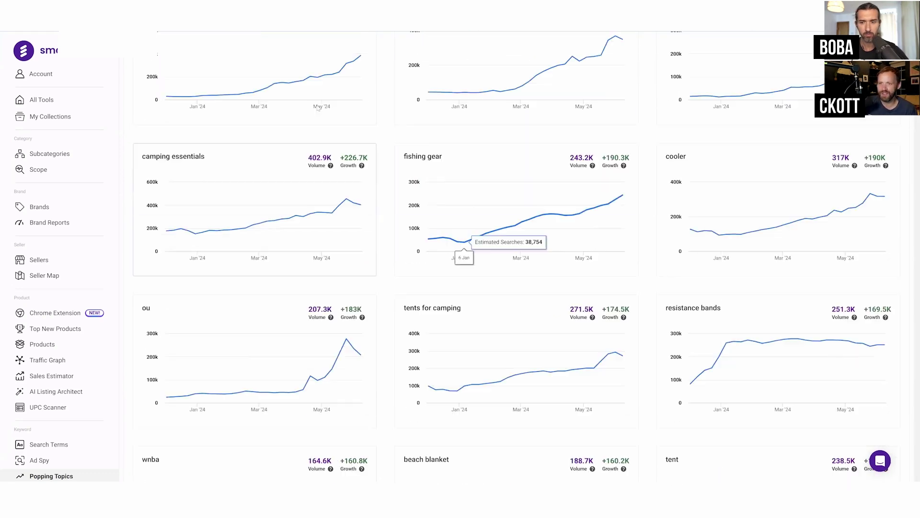
pyautogui.scroll(-3, 239, 141)
pyautogui.scroll(3, 259, 146)
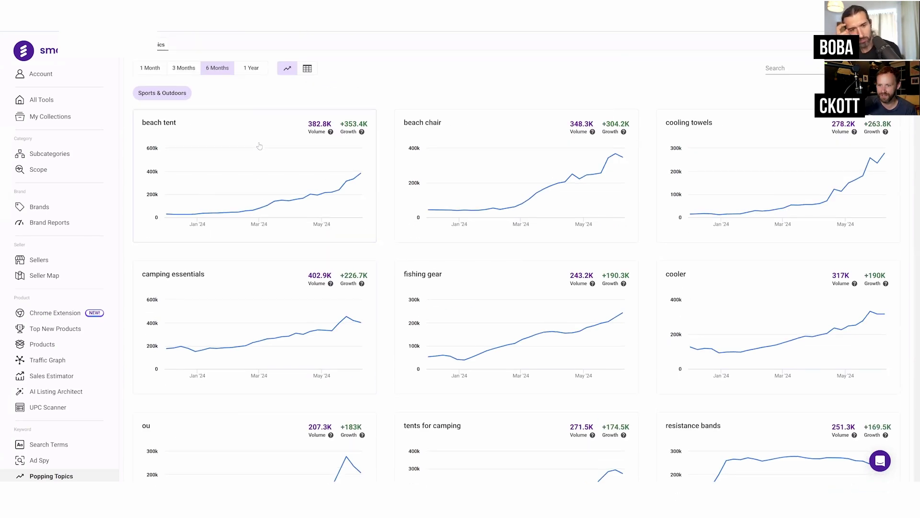
pyautogui.scroll(-4, 259, 146)
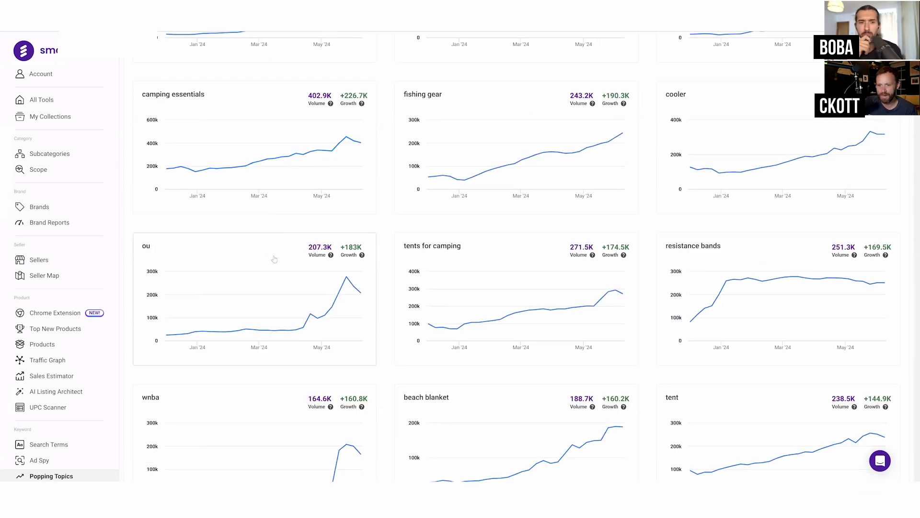
pyautogui.scroll(-8, 271, 285)
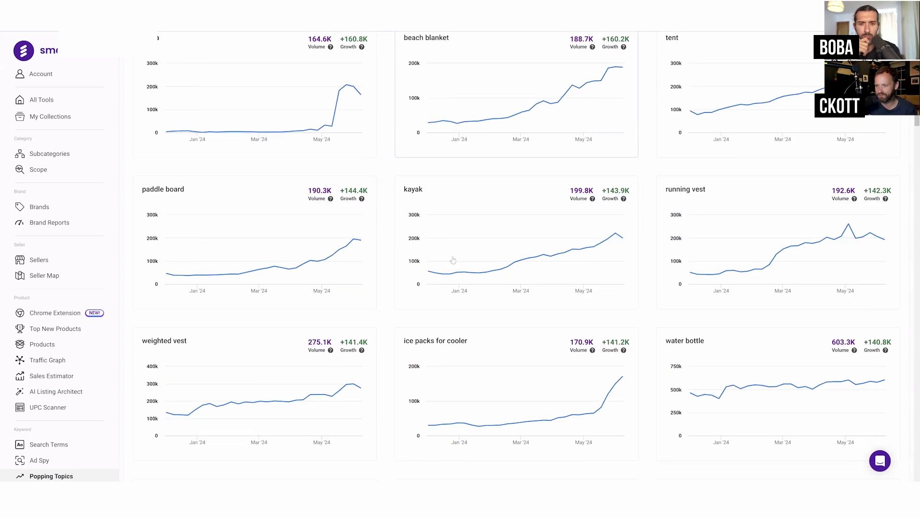
pyautogui.scroll(-2, 431, 268)
pyautogui.scroll(-2, 373, 234)
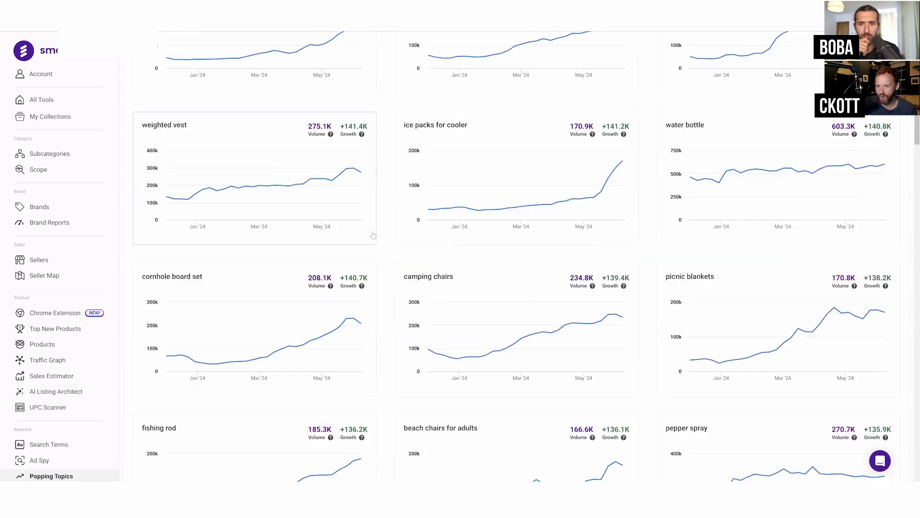
pyautogui.scroll(-3, 479, 302)
pyautogui.scroll(15, 480, 307)
pyautogui.click(162, 93)
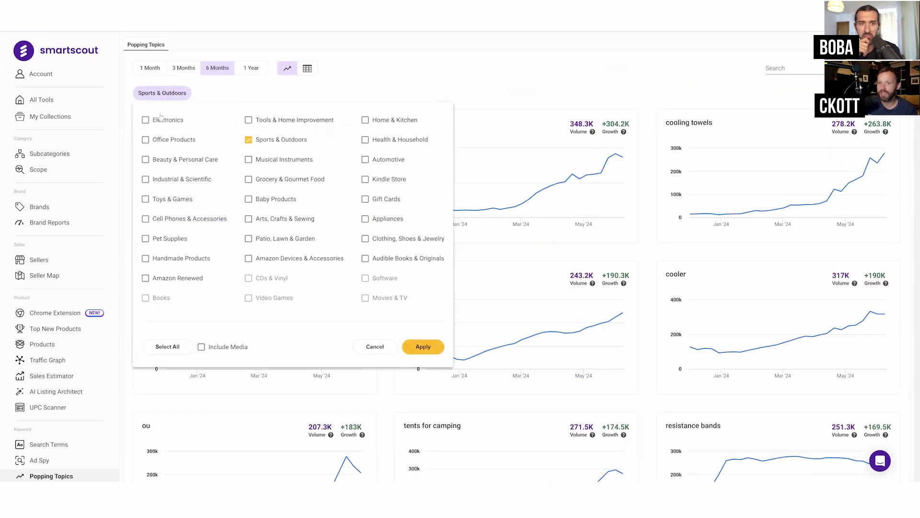
pyautogui.click(248, 140)
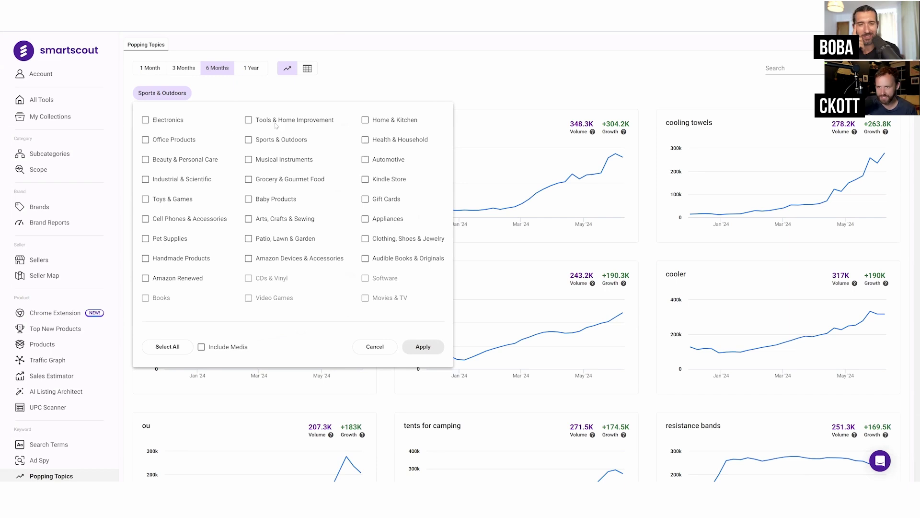
pyautogui.click(166, 346)
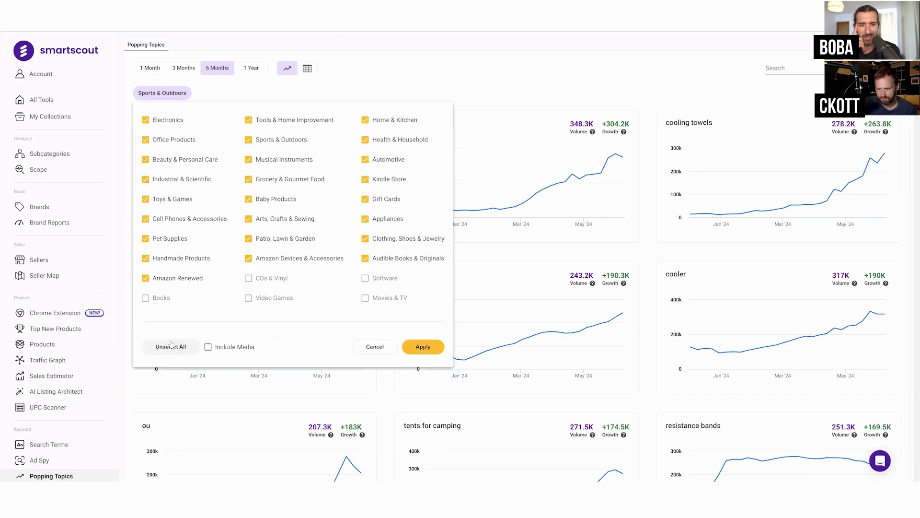
# Search the popping topics for "pickleball" and look through the matching trend charts.
pyautogui.click(786, 69)
pyautogui.write('pickleball')
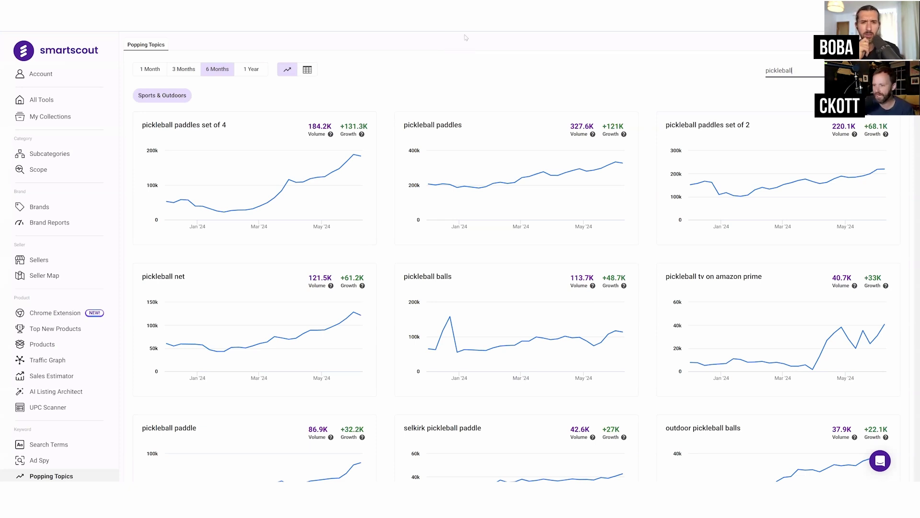
pyautogui.scroll(-3, 469, 48)
pyautogui.scroll(-15, 475, 58)
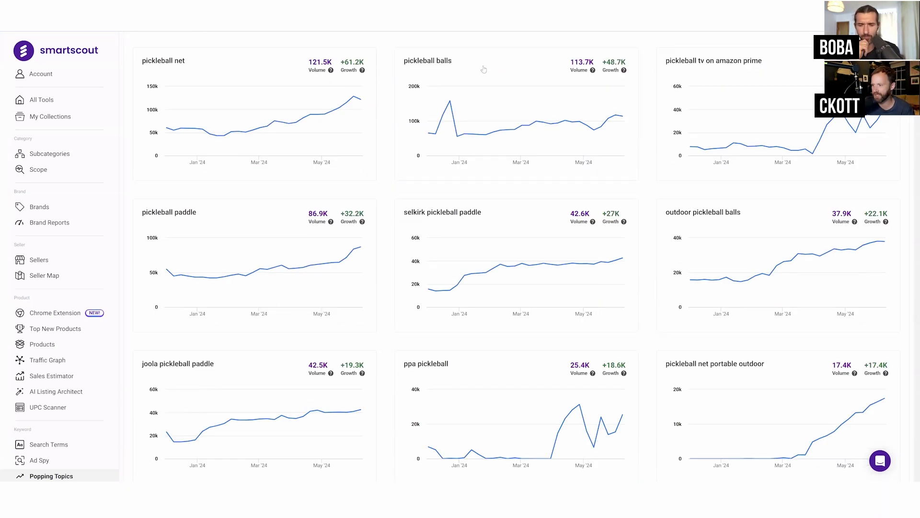
pyautogui.scroll(-5, 506, 85)
# Find "2024" among the pickleball topics and open the Amazon results for "best pickleball paddles 2024".
pyautogui.hotkey('ctrl', 'f')
pyautogui.write('2024')
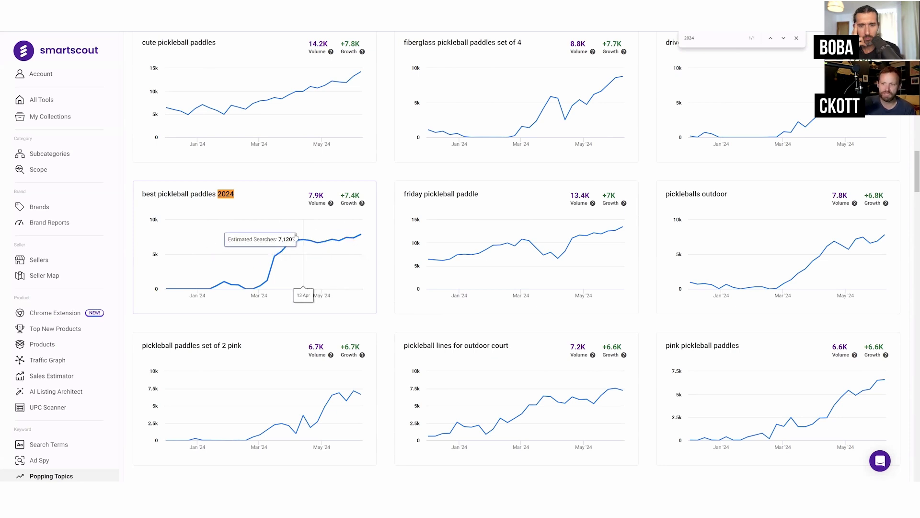
pyautogui.click(225, 195)
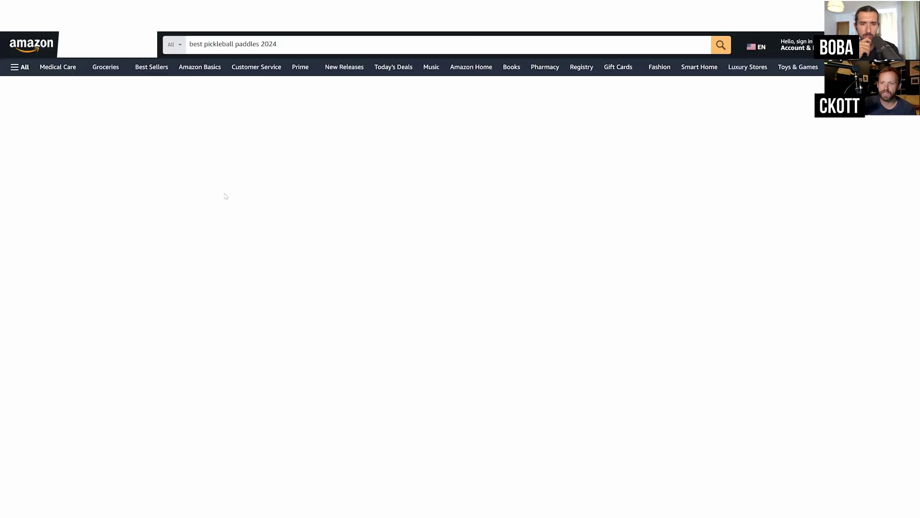
# Examine the pickleball paddle listings, prices and ratings on Amazon, including the JOOLA Perseus paddle's price history.
pyautogui.scroll(-15, 225, 194)
pyautogui.scroll(4, 391, 206)
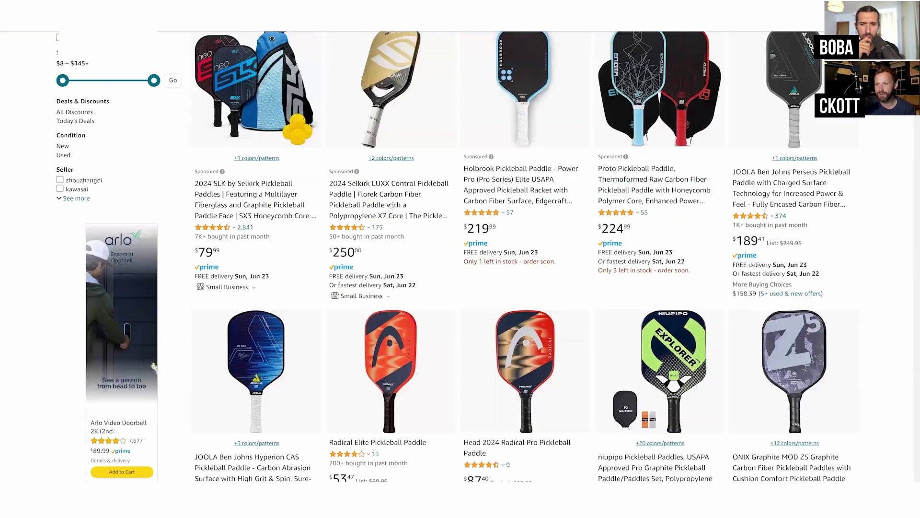
pyautogui.scroll(2, 392, 206)
pyautogui.scroll(-3, 714, 212)
pyautogui.scroll(3, 714, 213)
pyautogui.scroll(-2, 766, 199)
pyautogui.moveTo(813, 166)
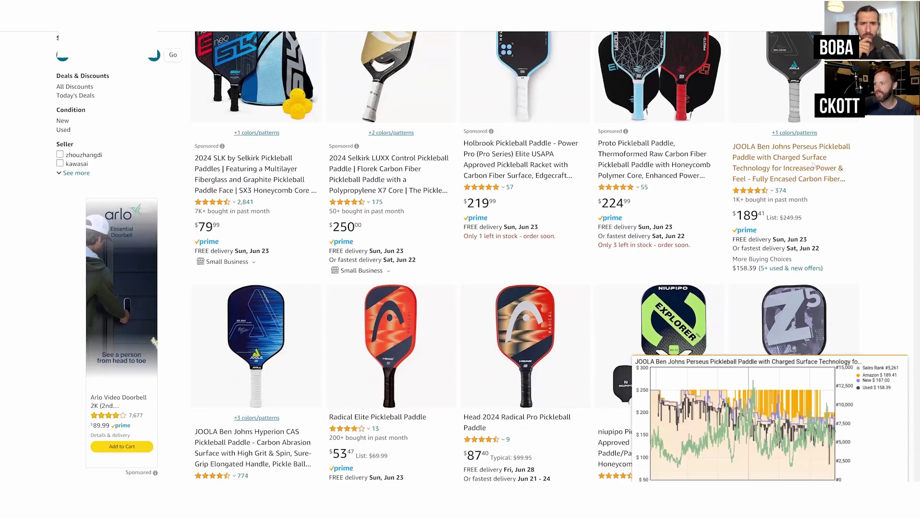
pyautogui.scroll(-3, 666, 166)
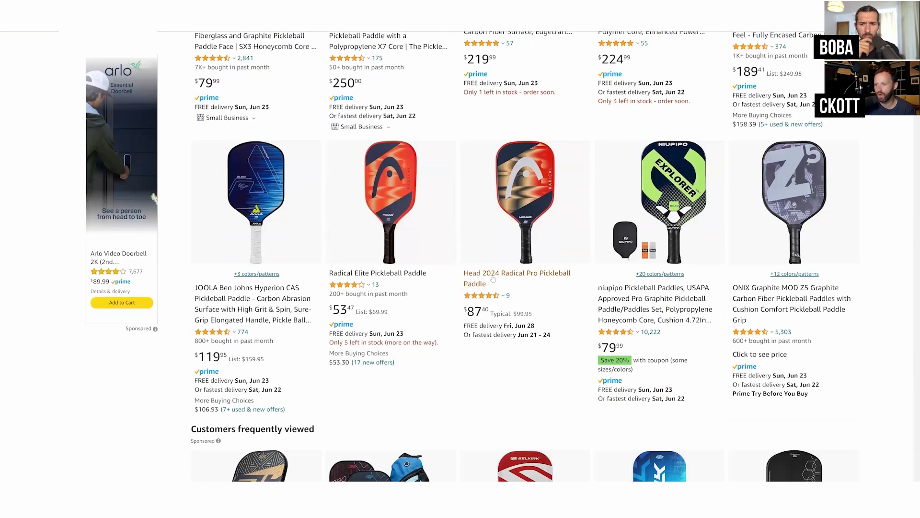
# Look through the remaining pickleball paddle listings on Amazon and open the JOOLA Ben Johns Perseus paddle's product page.
pyautogui.scroll(-8, 493, 279)
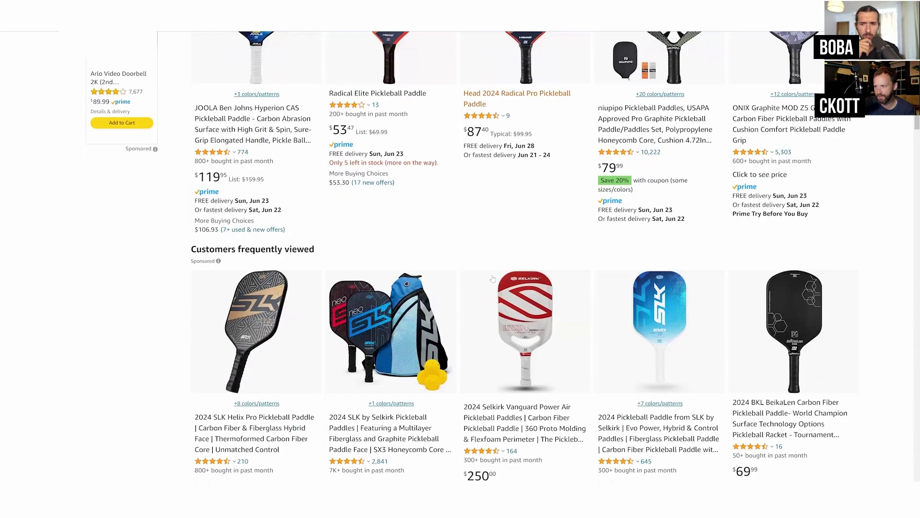
pyautogui.scroll(2, 238, 233)
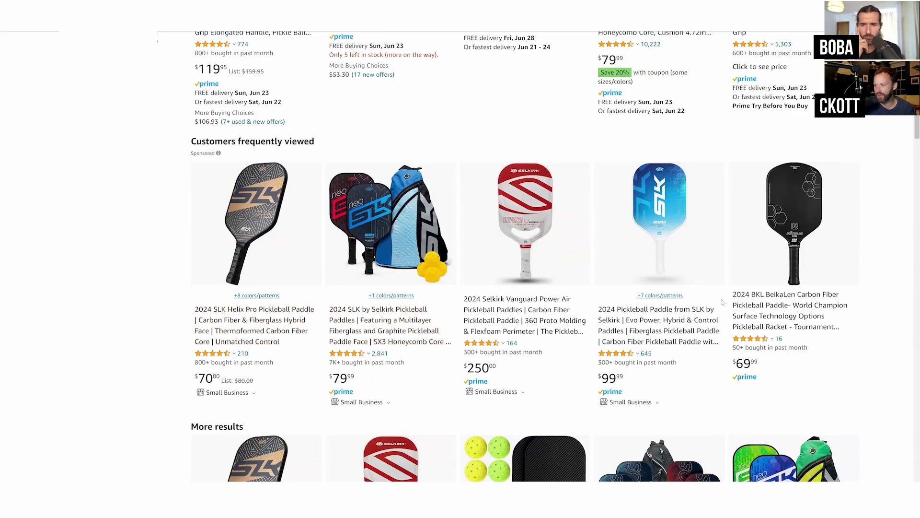
pyautogui.scroll(-4, 443, 221)
pyautogui.scroll(14, 443, 221)
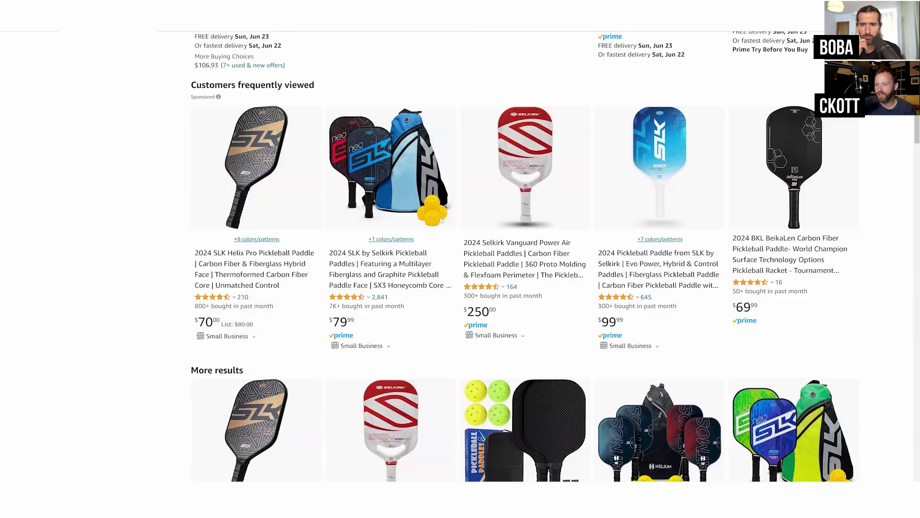
pyautogui.scroll(2, 485, 138)
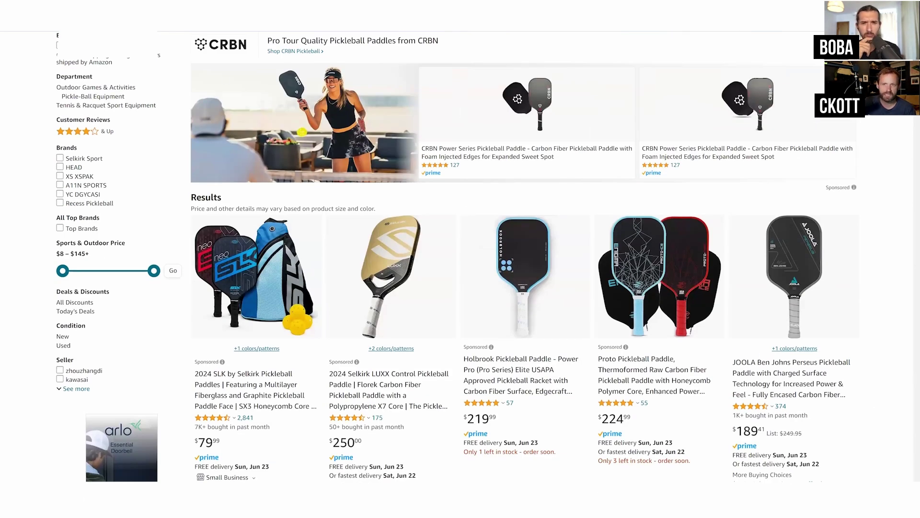
pyautogui.scroll(-3, 652, 249)
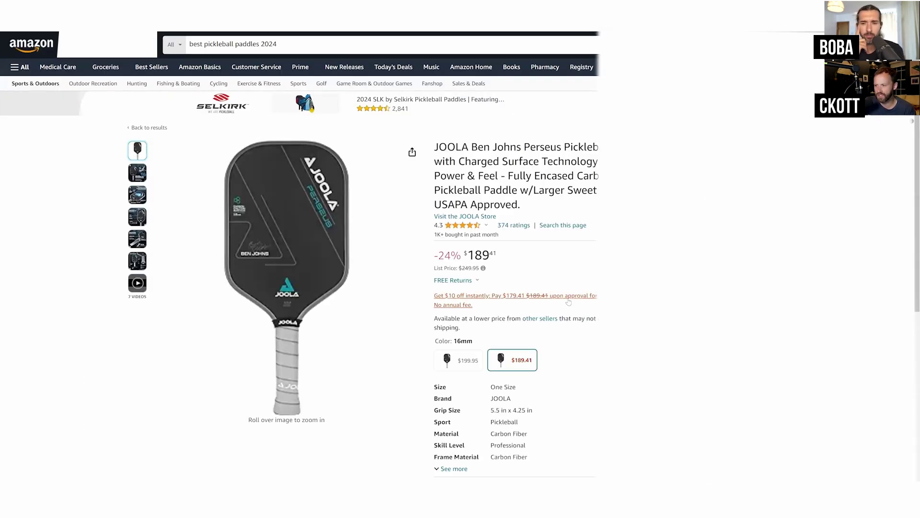
# Examine the JOOLA Perseus paddle's product details and its sales rank and review history charts.
pyautogui.scroll(-2, 568, 304)
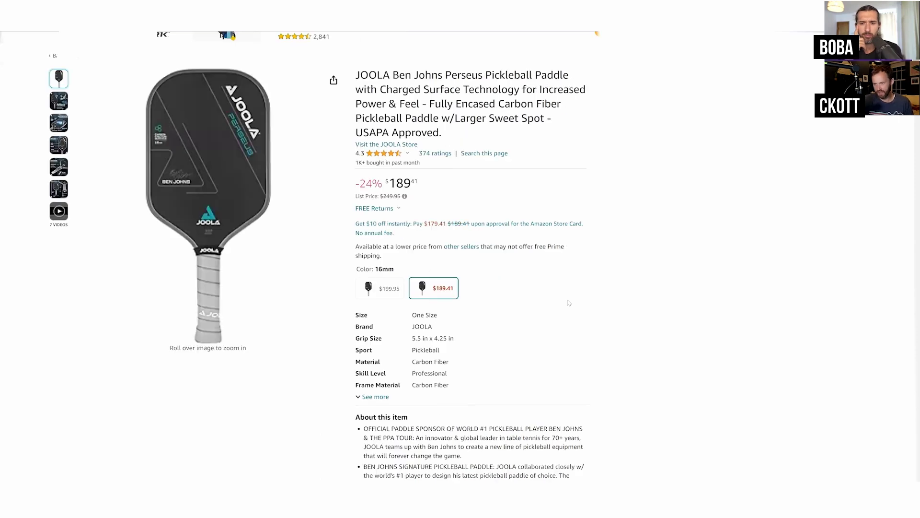
pyautogui.scroll(2, 569, 302)
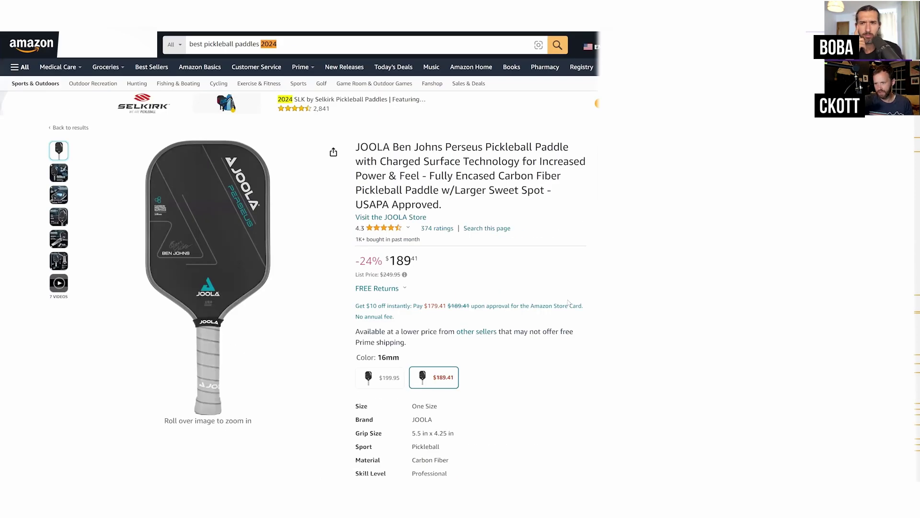
pyautogui.scroll(-20, 568, 303)
pyautogui.scroll(6, 478, 131)
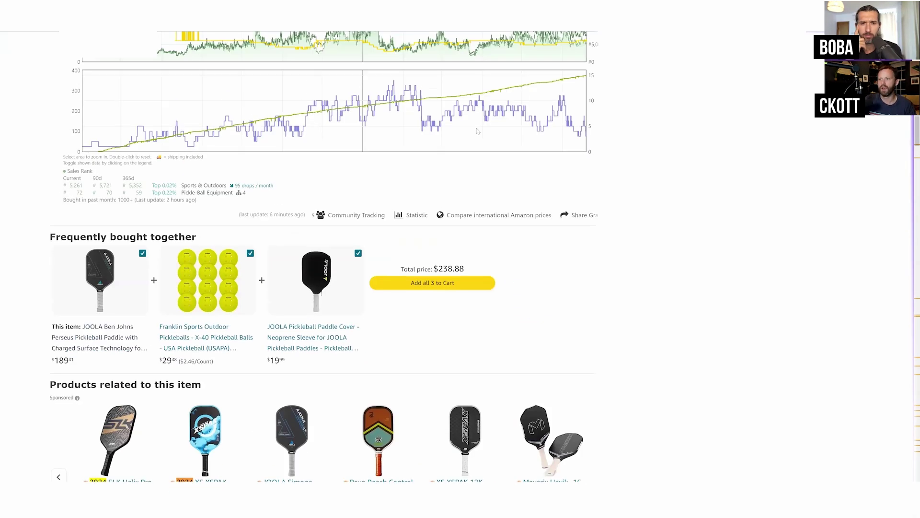
pyautogui.scroll(15, 478, 131)
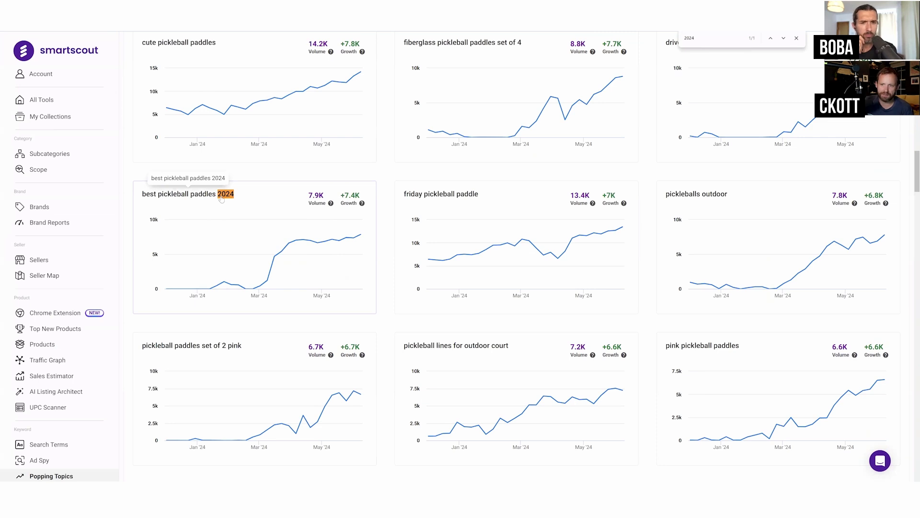
# Open the "best pickleball paddles 2024" topic in SmartScout and examine its trend, top ranking products and related search terms.
pyautogui.scroll(5, 221, 199)
pyautogui.scroll(-5, 243, 206)
pyautogui.click(263, 247)
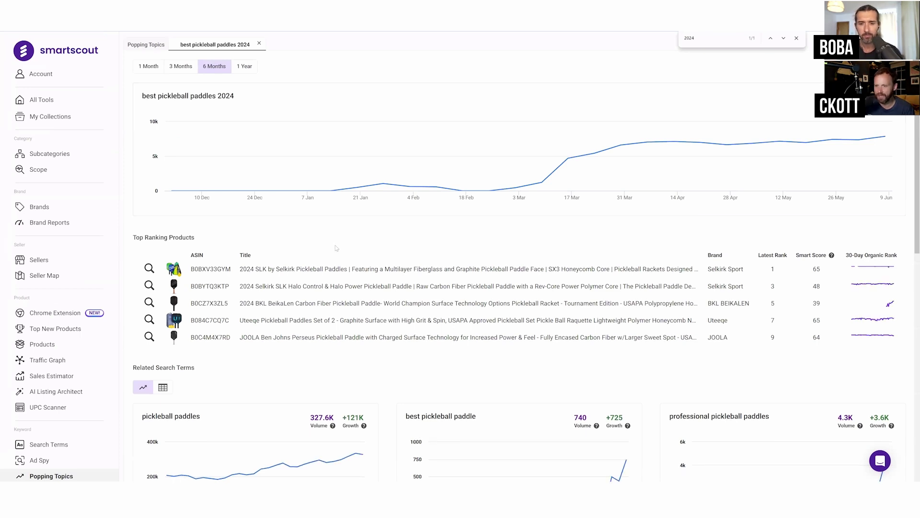
pyautogui.scroll(-2, 513, 252)
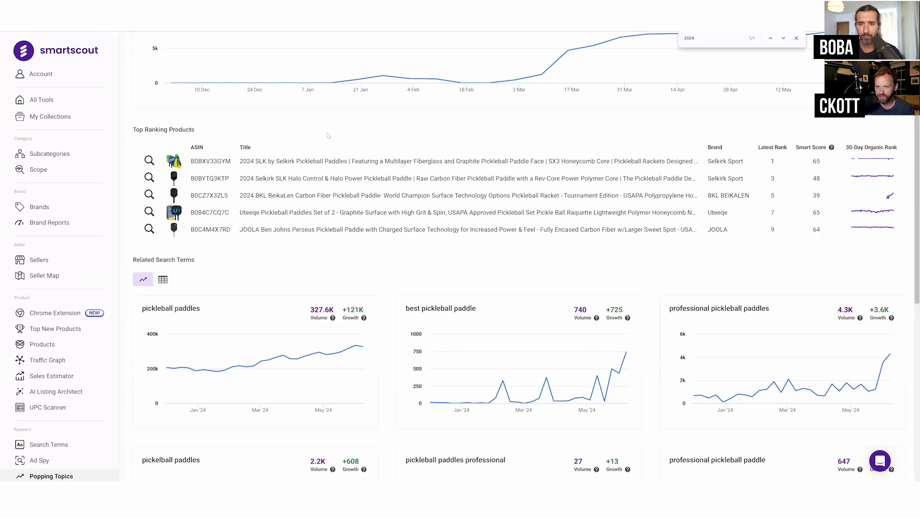
pyautogui.scroll(-2, 328, 136)
pyautogui.scroll(-2, 746, 159)
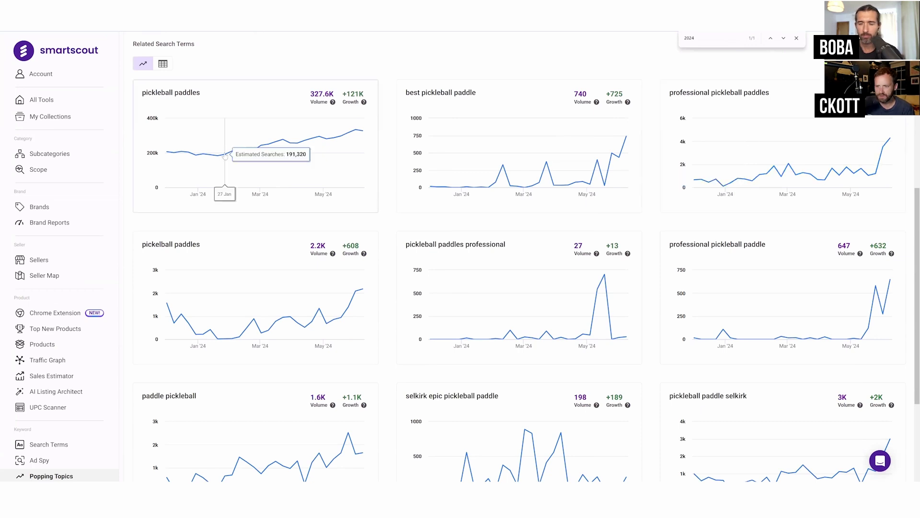
pyautogui.scroll(-3, 733, 283)
pyautogui.scroll(10, 542, 210)
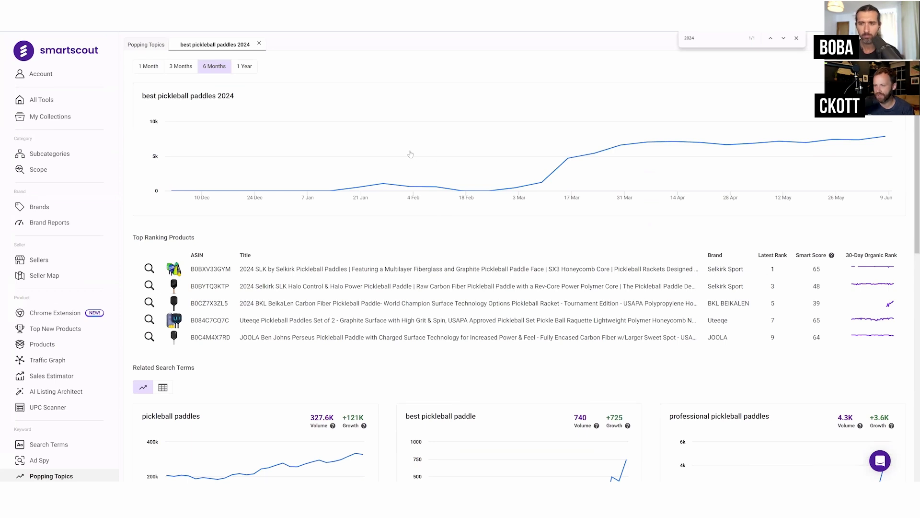
# Close the "best pickleball paddles 2024" topic and filter the popping topics to the Beauty & Personal Care category only.
pyautogui.click(259, 44)
pyautogui.click(163, 95)
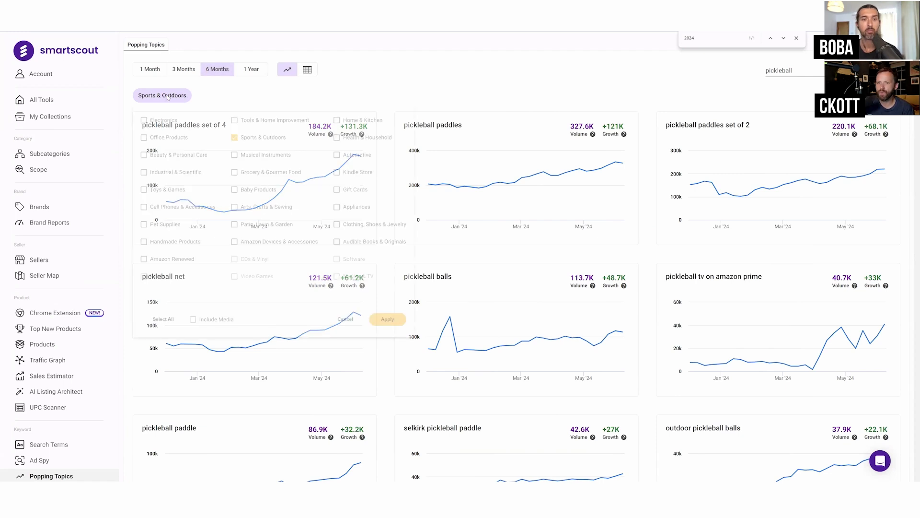
pyautogui.click(180, 355)
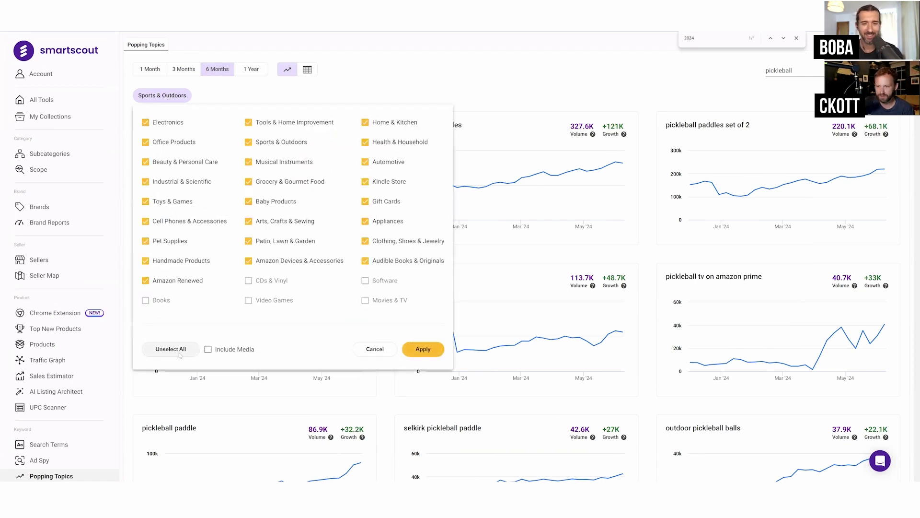
pyautogui.click(179, 354)
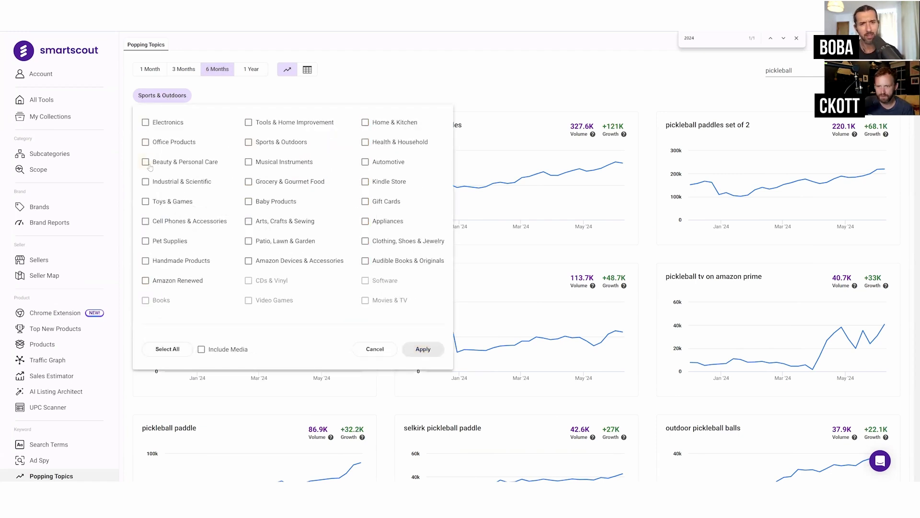
pyautogui.click(145, 162)
pyautogui.click(423, 349)
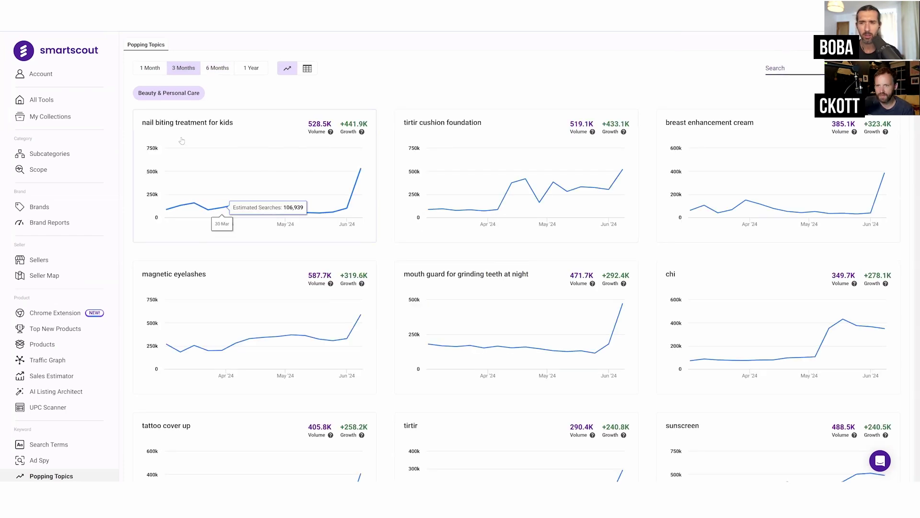
# View the Amazon results for "tirtir cushion foundation" and return to the popping topics.
pyautogui.click(409, 124)
pyautogui.scroll(-2, 460, 256)
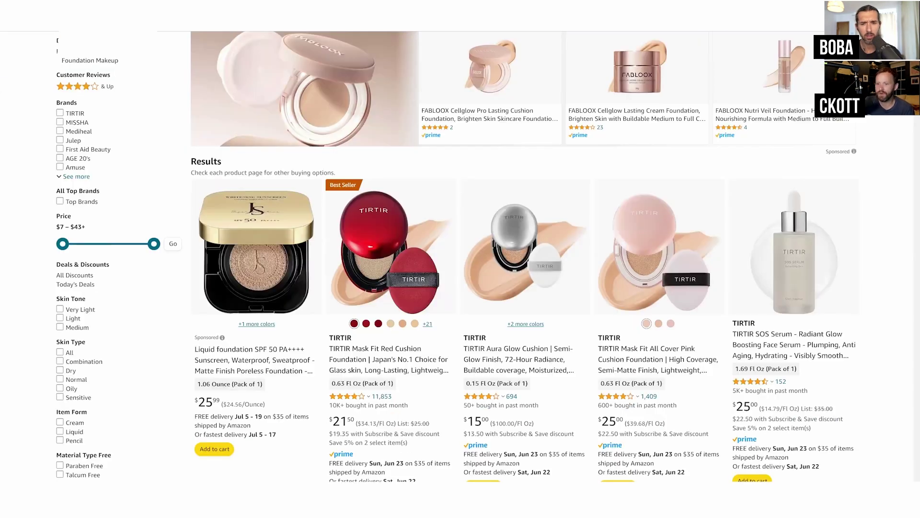
pyautogui.hotkey('ctrl', 'w')
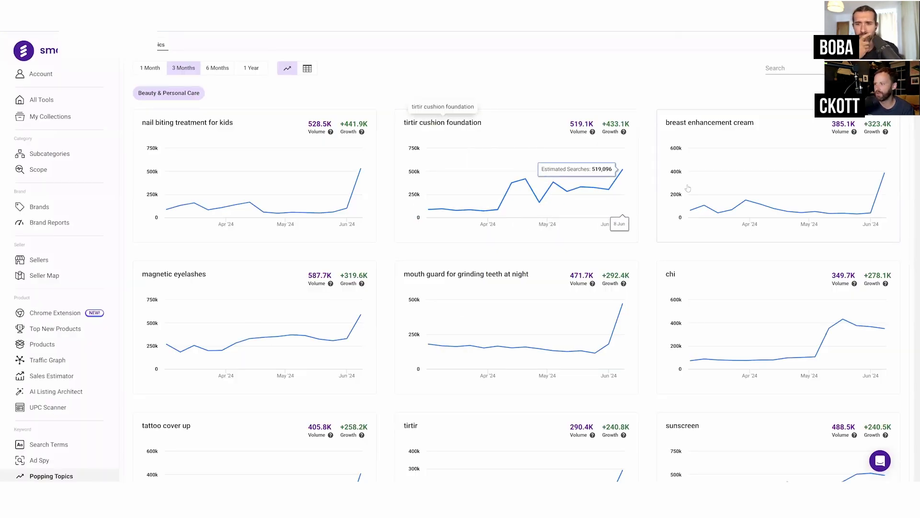
# Look through the Beauty & Personal Care trend charts, from magnetic eyelashes down to maui babe browning lotion.
pyautogui.scroll(-3, 690, 187)
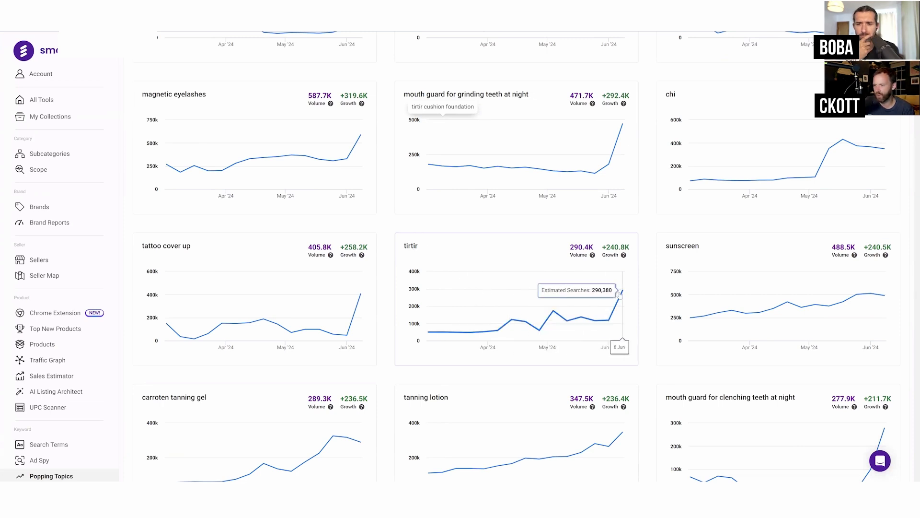
pyautogui.scroll(-6, 619, 295)
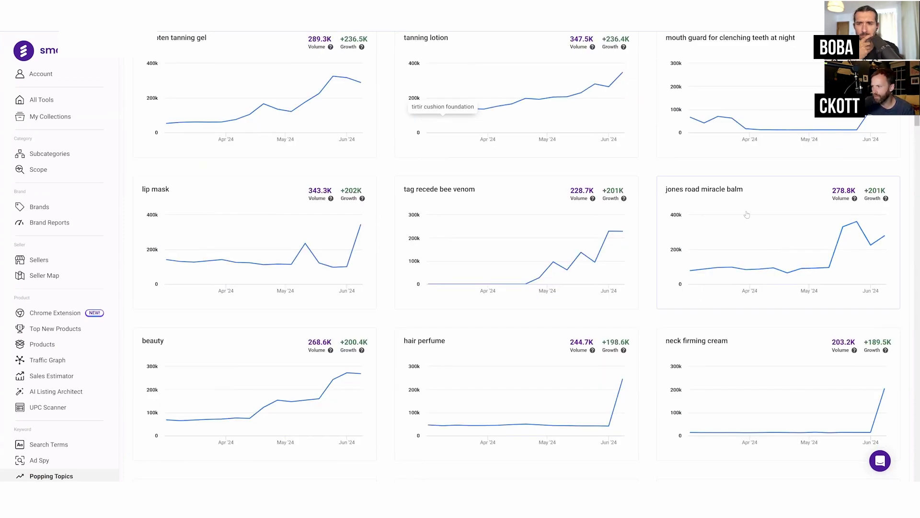
pyautogui.scroll(-1, 776, 238)
pyautogui.scroll(-2, 416, 268)
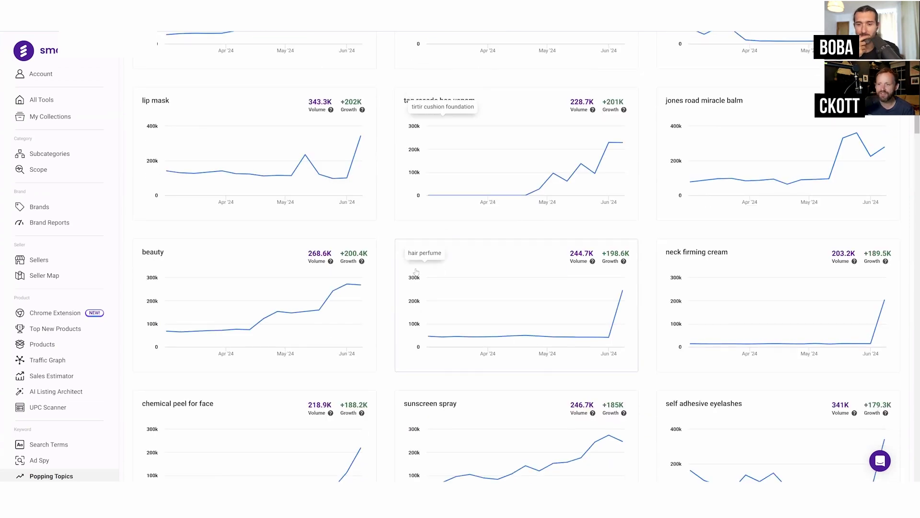
pyautogui.scroll(-1, 416, 272)
pyautogui.scroll(-2, 480, 297)
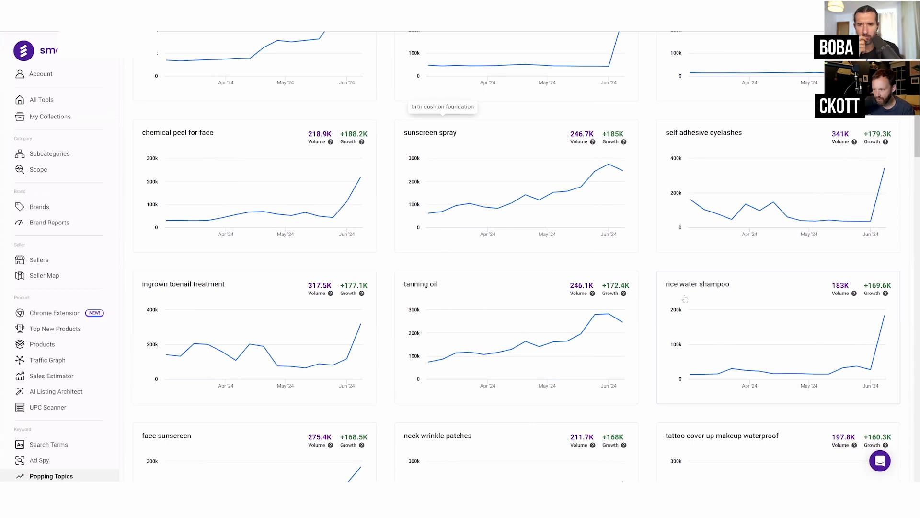
pyautogui.scroll(-2, 686, 297)
pyautogui.scroll(-3, 303, 309)
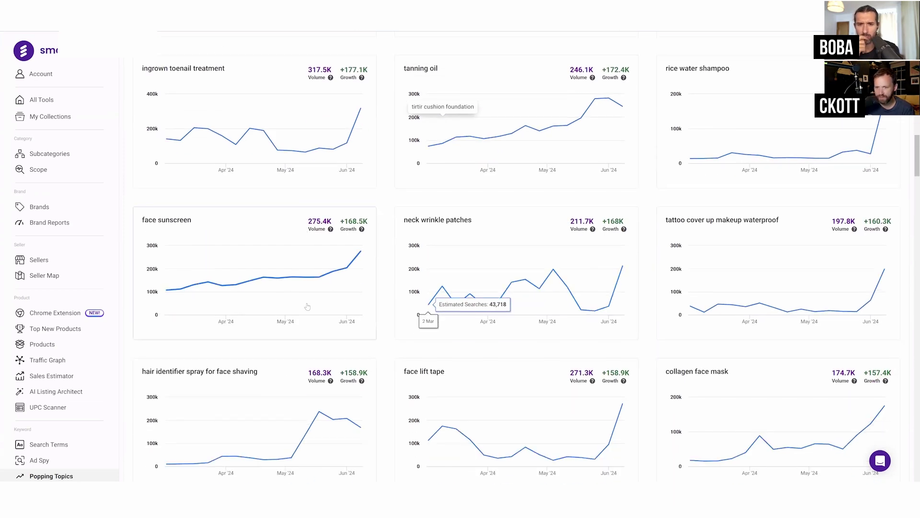
pyautogui.scroll(-3, 480, 297)
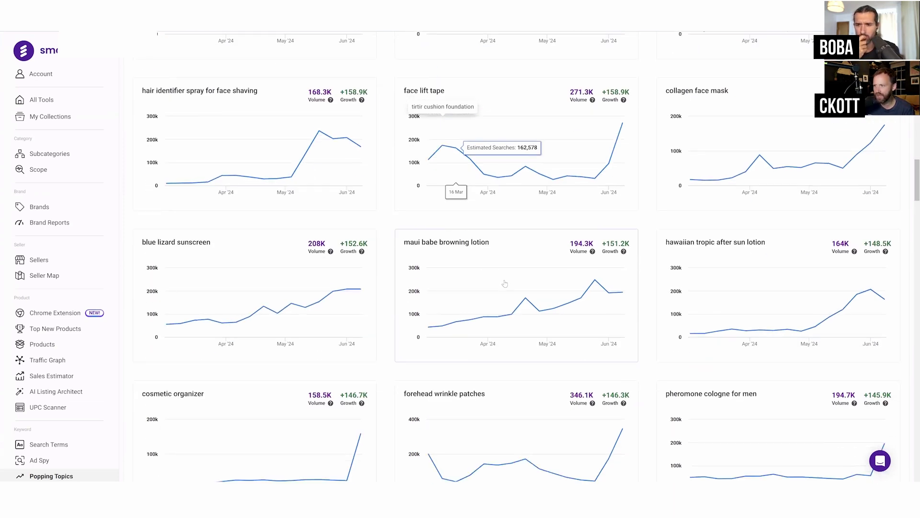
# View the Amazon results for "maui babe browning lotion" and return to the popping topics.
pyautogui.click(429, 237)
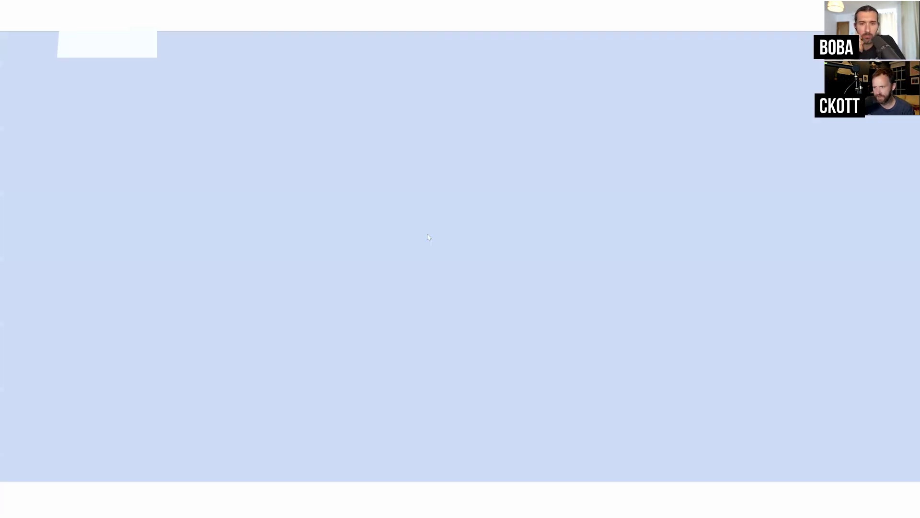
pyautogui.scroll(-2, 217, 124)
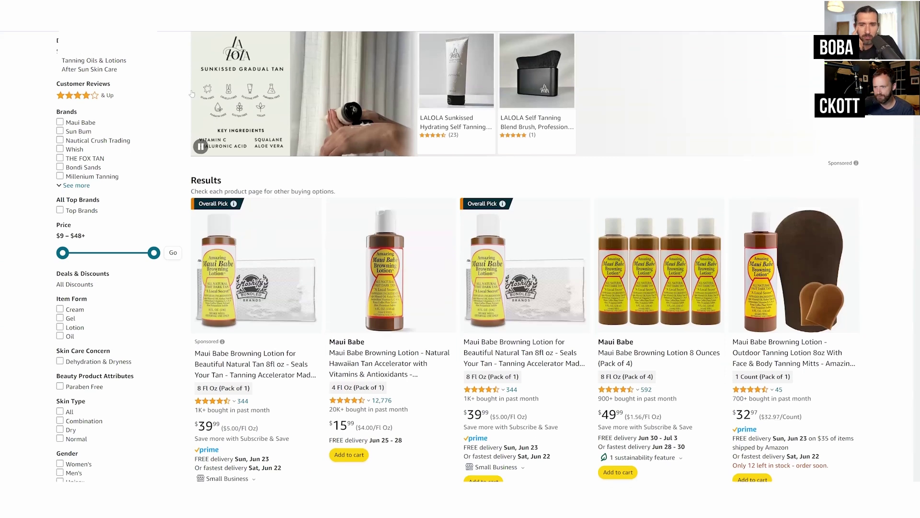
pyautogui.hotkey('ctrl', 'w')
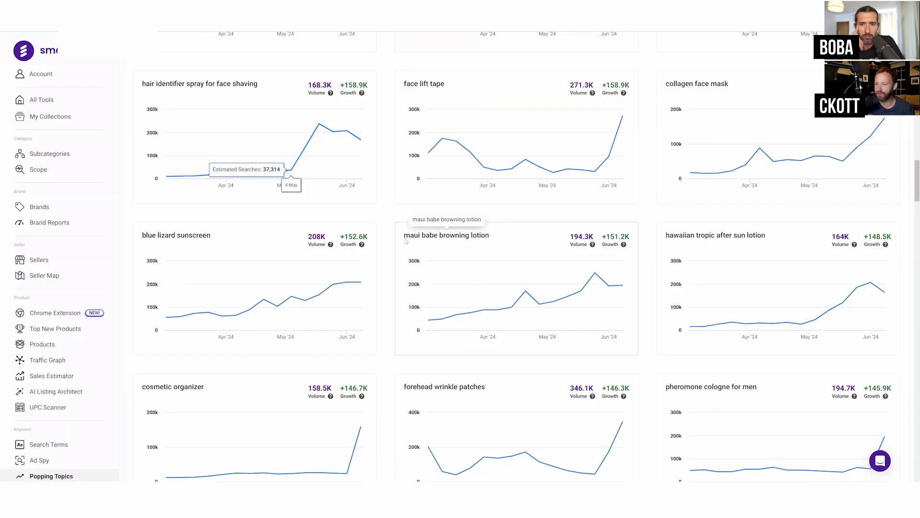
# Look through the further Beauty & Personal Care trends below maui babe browning lotion, down to rice water for hair growth.
pyautogui.scroll(-3, 431, 226)
pyautogui.scroll(2, 406, 239)
pyautogui.scroll(7, 406, 239)
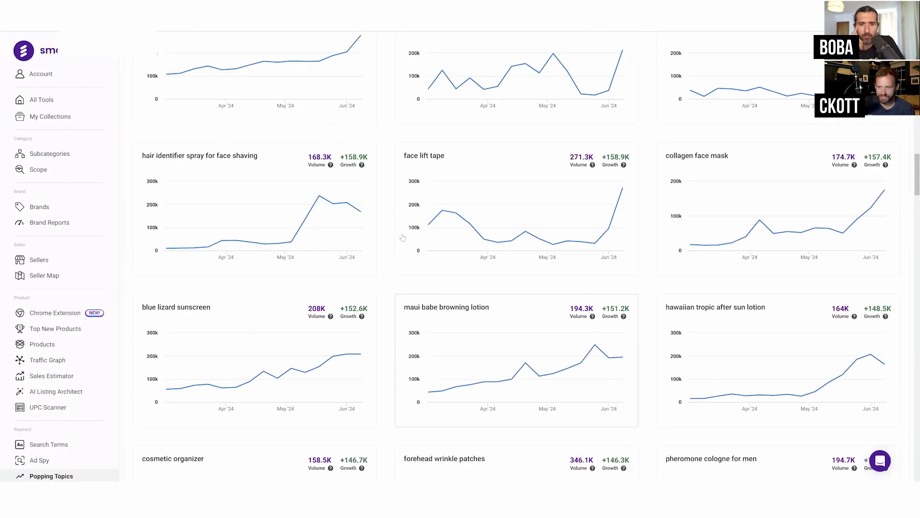
pyautogui.scroll(-15, 386, 229)
pyautogui.scroll(-5, 386, 229)
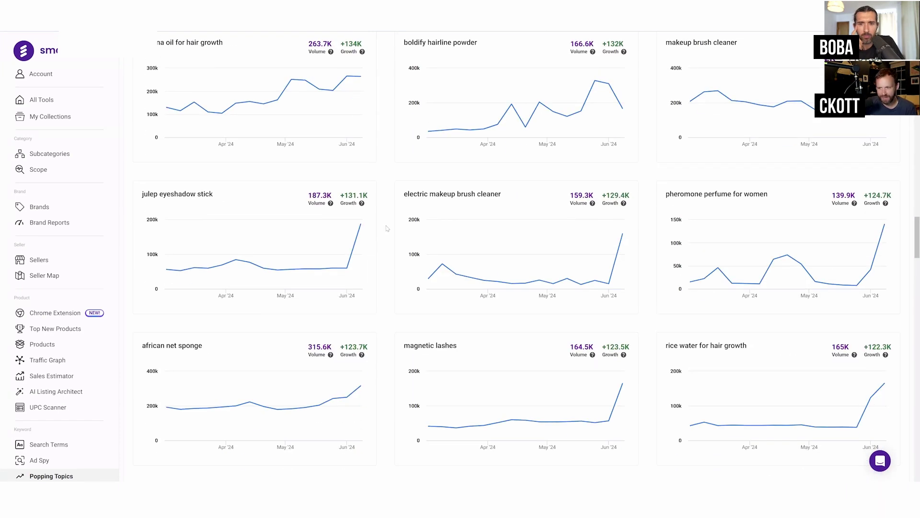
# Leave the popping topics for SmartScout's public pricing page and compare the monthly Enterprise and Business plans.
pyautogui.click(42, 99)
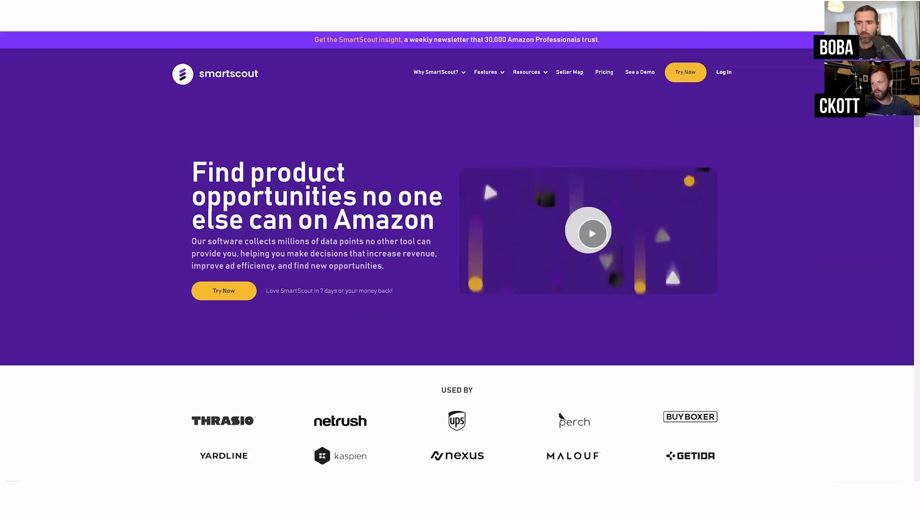
pyautogui.moveTo(580, 105)
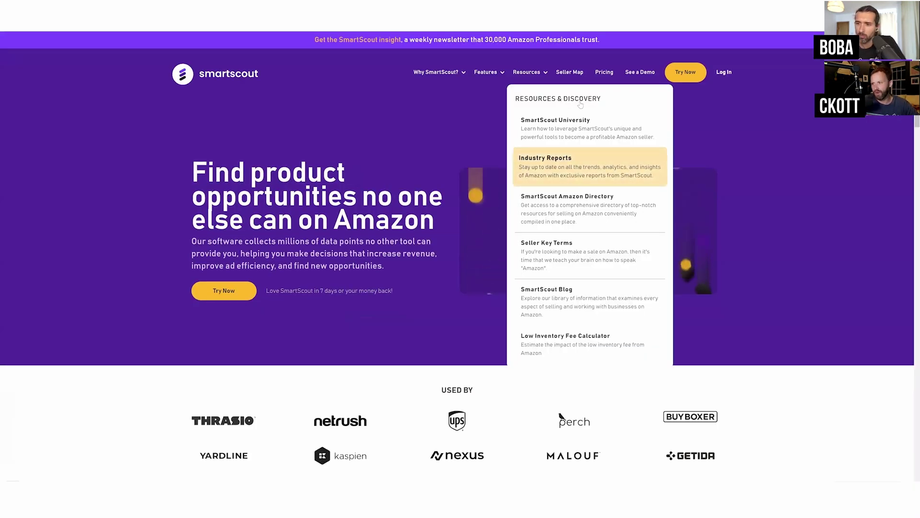
pyautogui.click(605, 72)
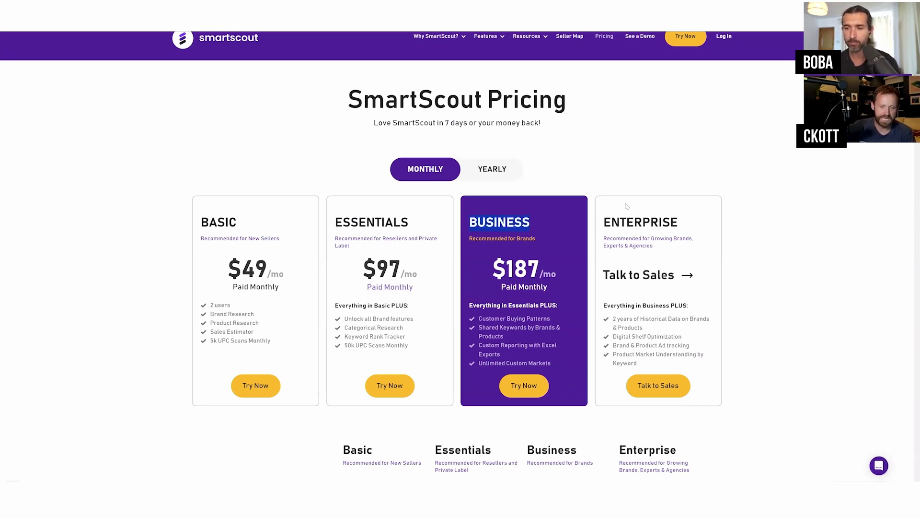
pyautogui.doubleClick(643, 220)
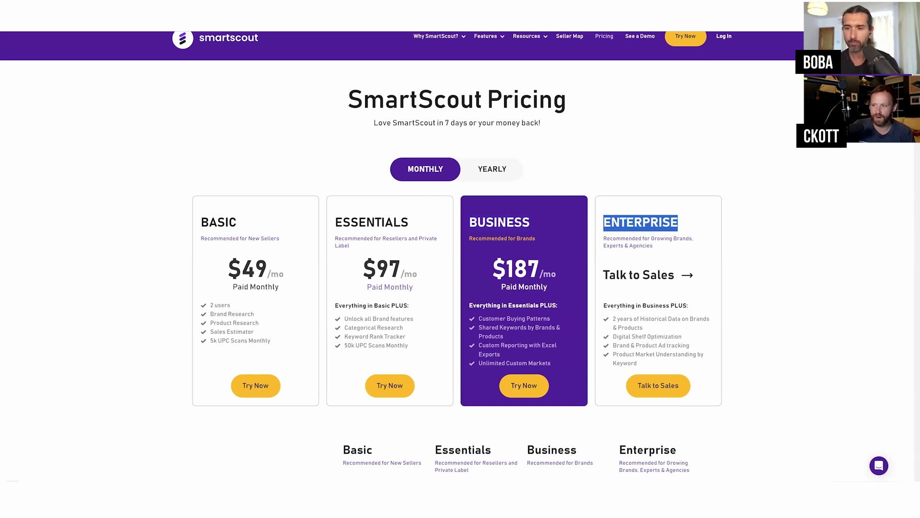
pyautogui.scroll(-2, 504, 163)
pyautogui.doubleClick(501, 151)
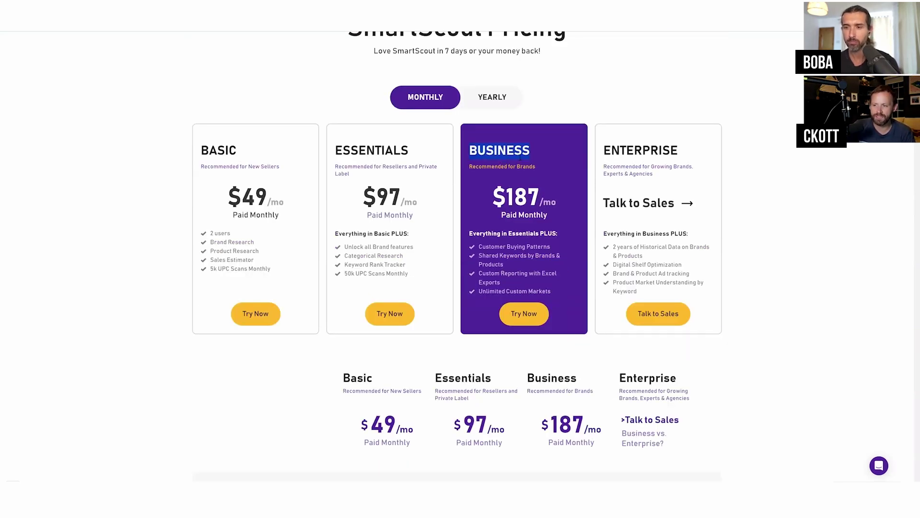
# Examine the Basic plan and its research features in the plan comparison table.
pyautogui.doubleClick(228, 151)
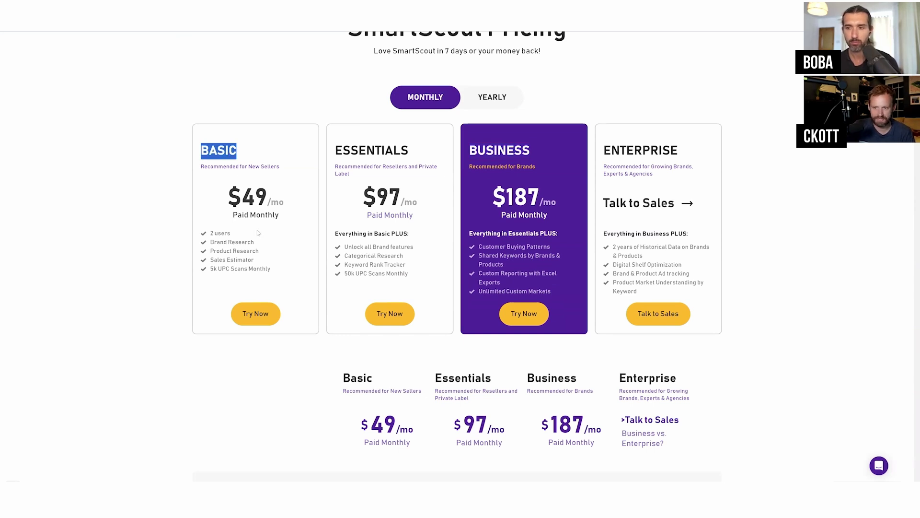
pyautogui.scroll(-6, 258, 232)
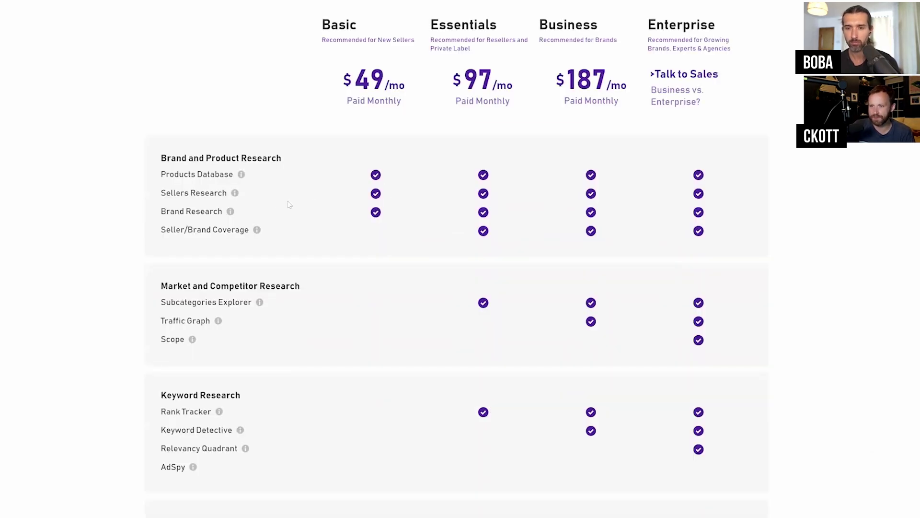
pyautogui.moveTo(236, 194)
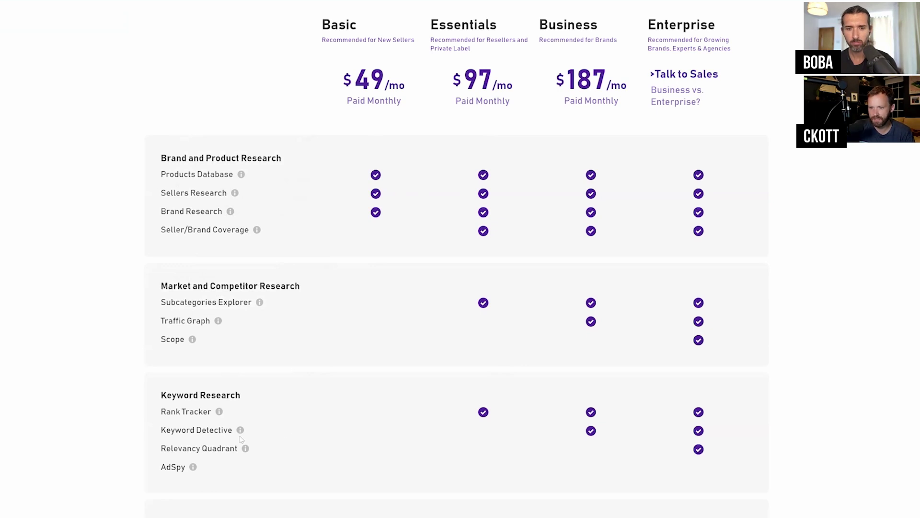
pyautogui.scroll(-3, 560, 213)
pyautogui.scroll(3, 565, 216)
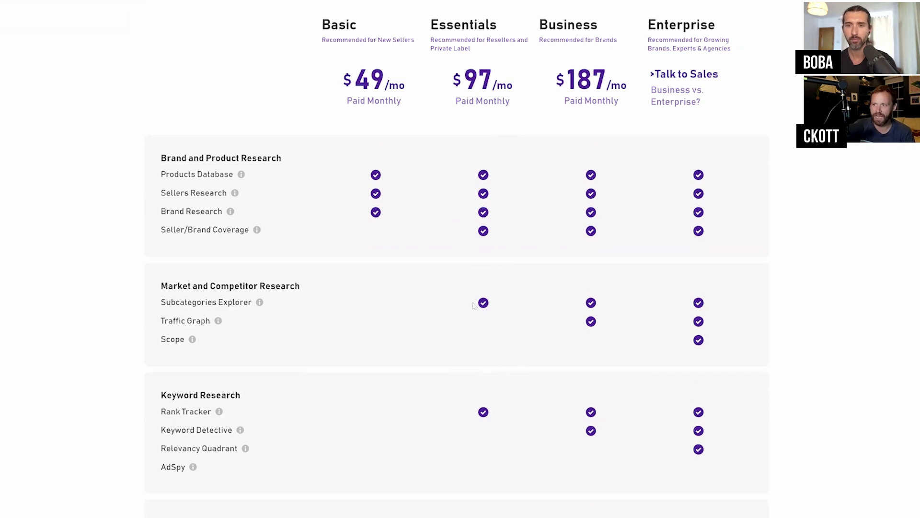
# Highlight the Essentials plan with its recommended audience and the Business plan heading in the comparison table.
pyautogui.moveTo(439, 24); pyautogui.dragTo(322, 40)
pyautogui.click(472, 48)
pyautogui.moveTo(432, 21); pyautogui.dragTo(477, 53)
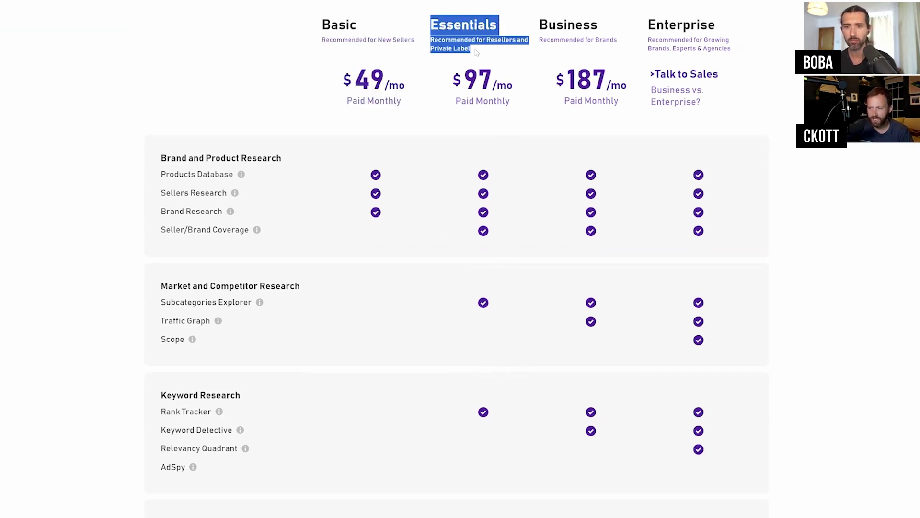
pyautogui.scroll(3, 504, 137)
pyautogui.scroll(-2, 501, 205)
pyautogui.scroll(2, 501, 205)
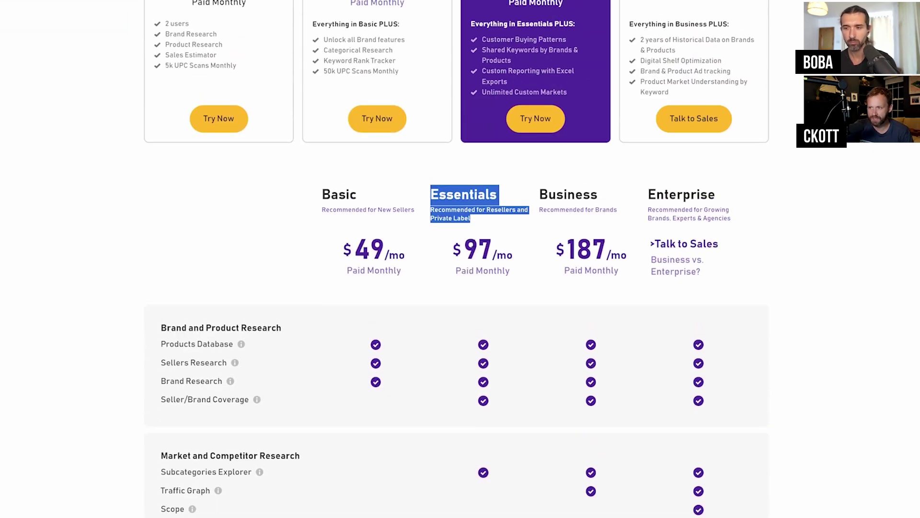
pyautogui.click(450, 195)
pyautogui.moveTo(431, 194); pyautogui.dragTo(461, 221)
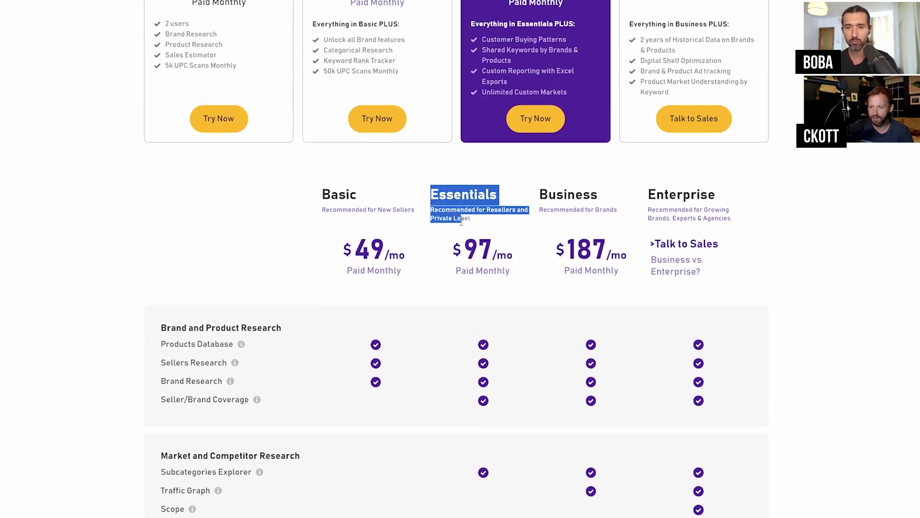
pyautogui.click(478, 223)
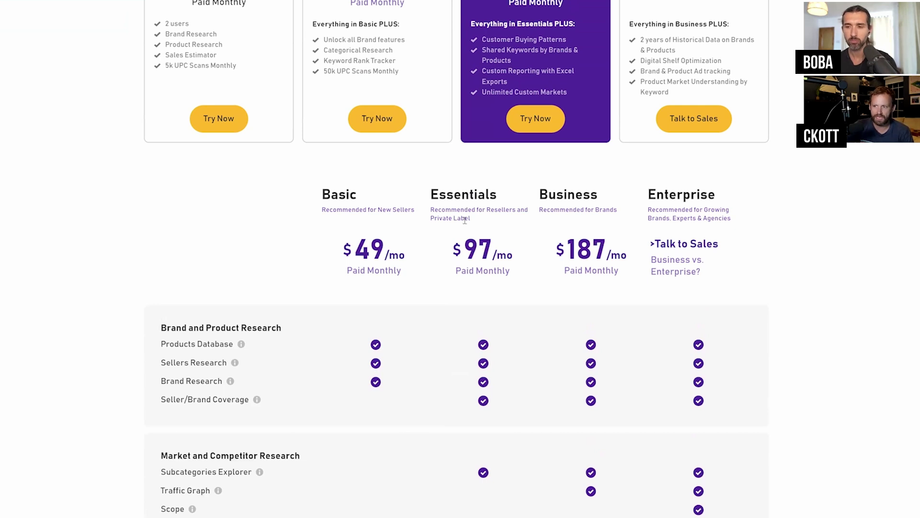
pyautogui.scroll(1, 464, 220)
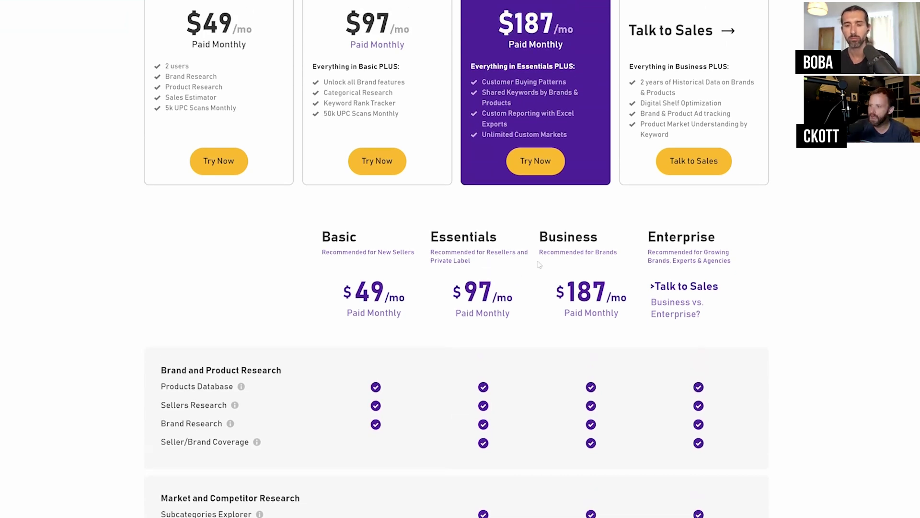
pyautogui.doubleClick(554, 237)
pyautogui.scroll(4, 554, 241)
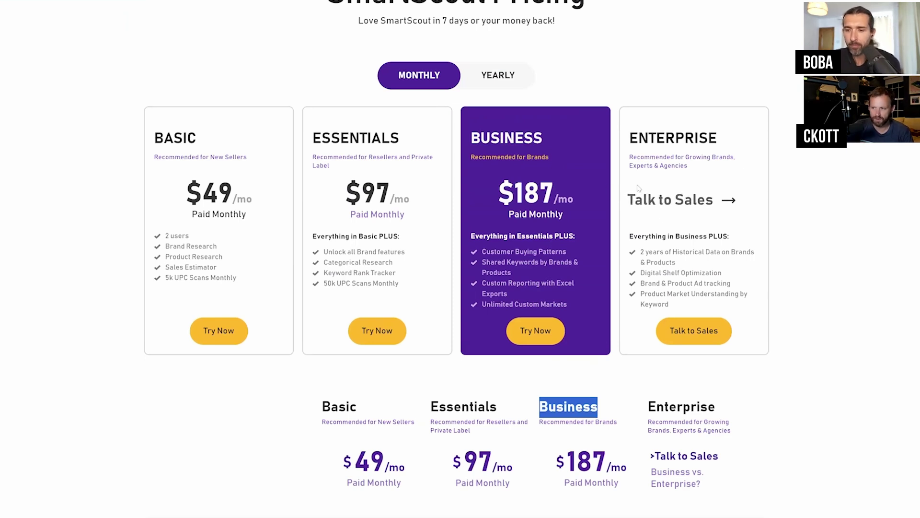
# Read the Seller/Brand Coverage description in the comparison table and highlight that feature's name.
pyautogui.scroll(-8, 184, 411)
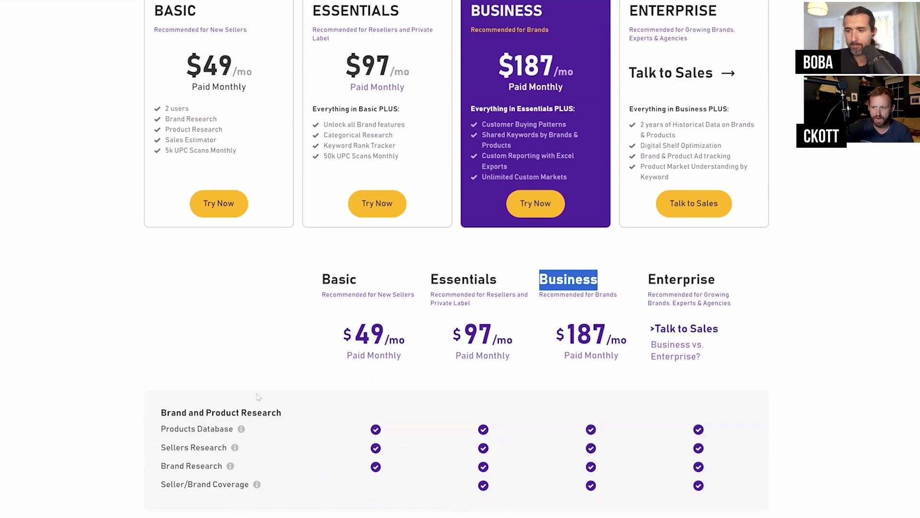
pyautogui.moveTo(258, 275)
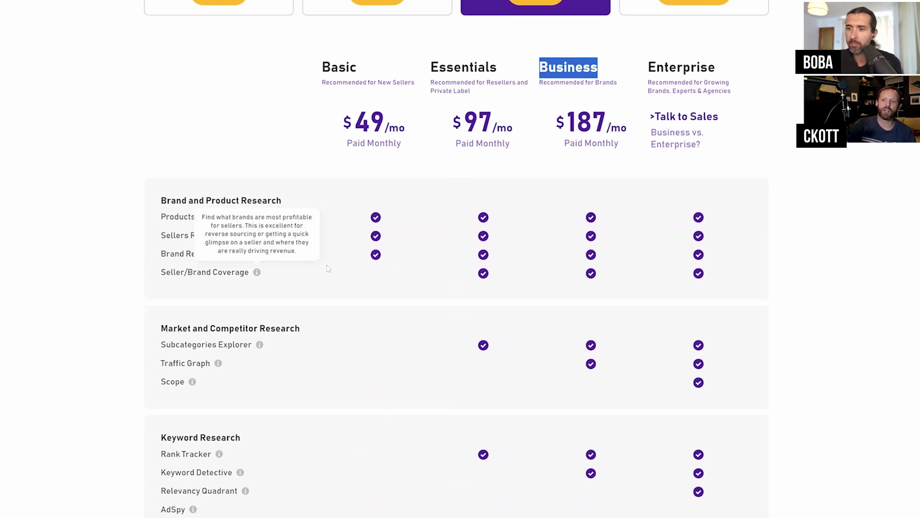
pyautogui.tripleClick(200, 274)
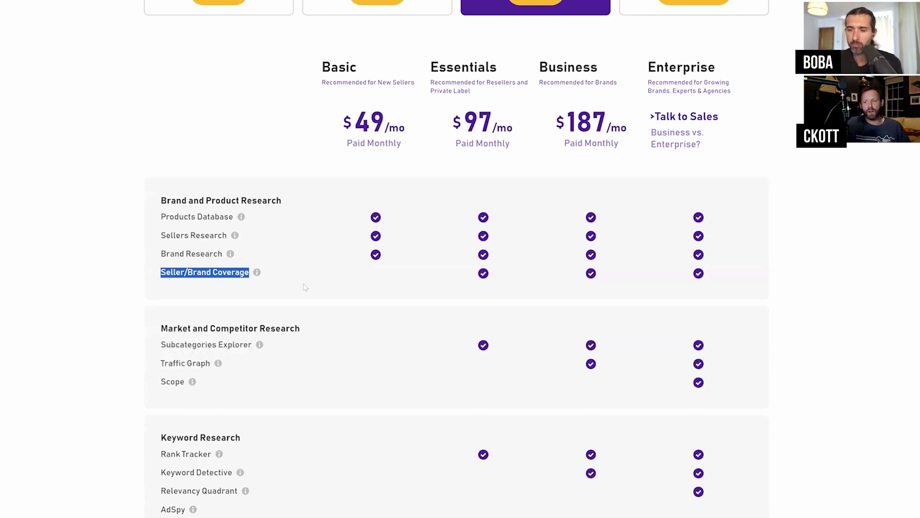
pyautogui.scroll(-4, 336, 335)
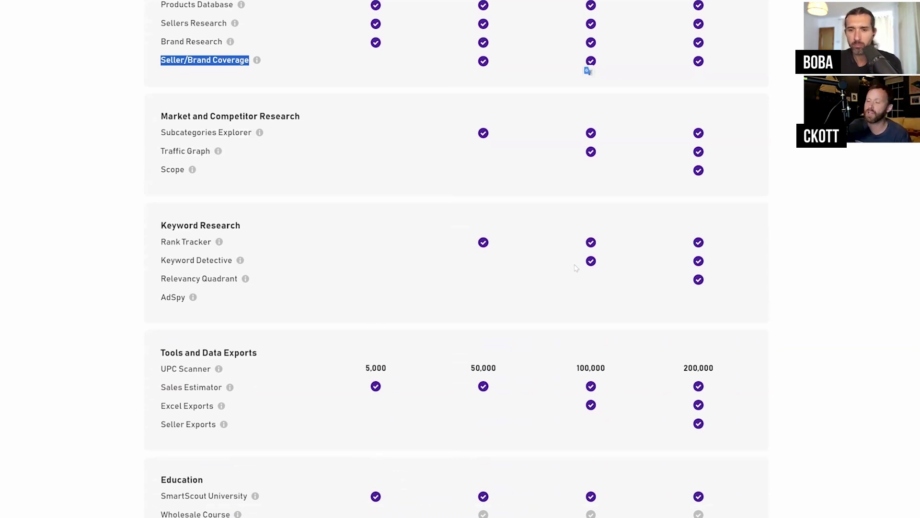
# Look over the plan cards and feature table, and highlight Custom Reporting with Excel Exports in the Business plan.
pyautogui.scroll(12, 677, 231)
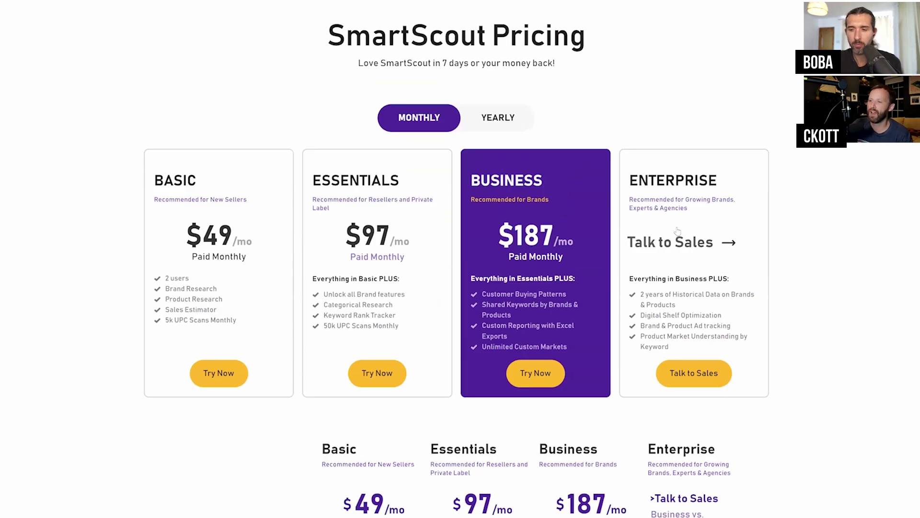
pyautogui.scroll(-9, 600, 254)
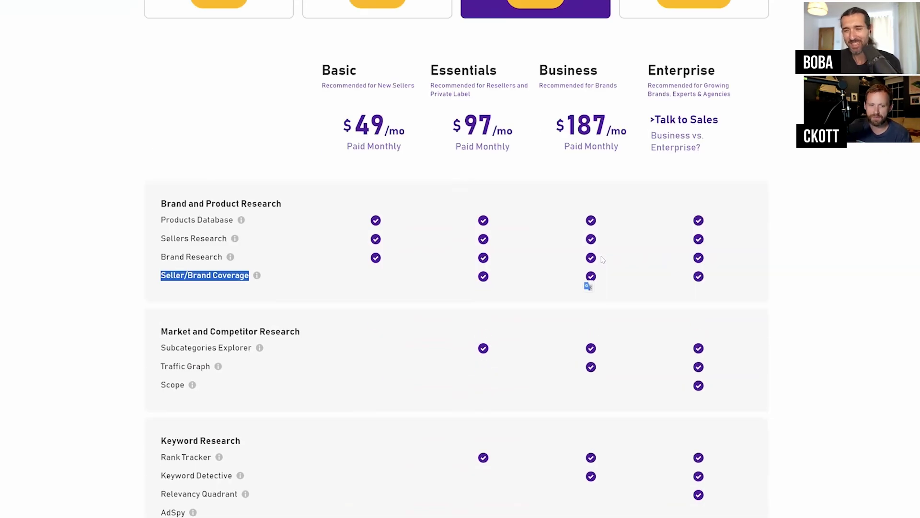
pyautogui.scroll(-10, 602, 259)
pyautogui.scroll(13, 597, 315)
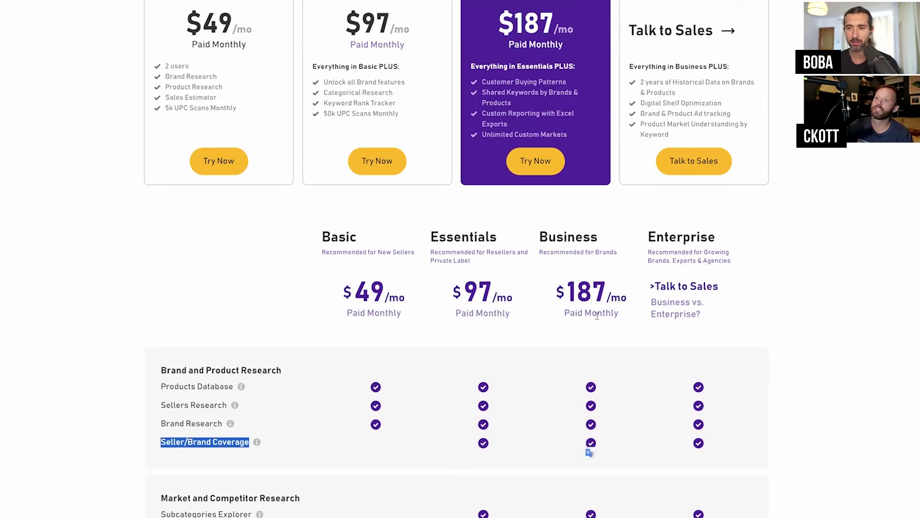
pyautogui.scroll(5, 597, 315)
pyautogui.moveTo(481, 346); pyautogui.dragTo(483, 376)
pyautogui.click(509, 381)
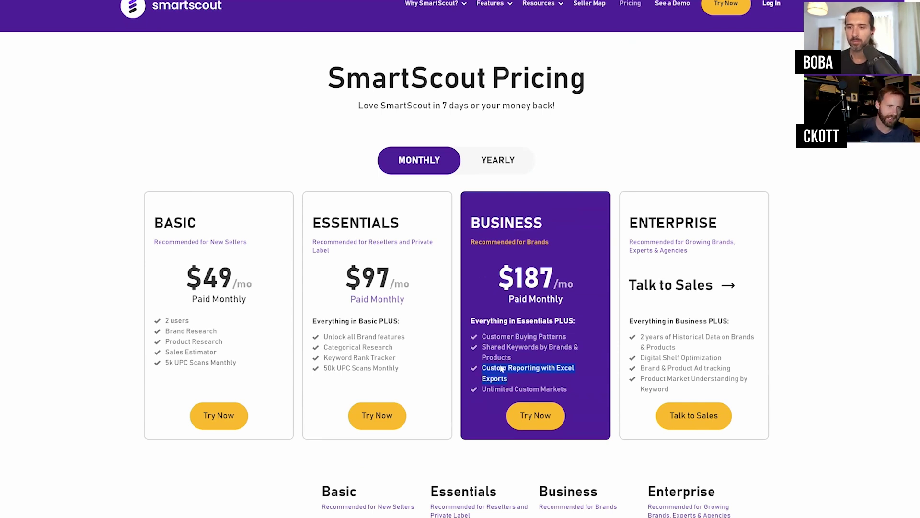
pyautogui.click(477, 405)
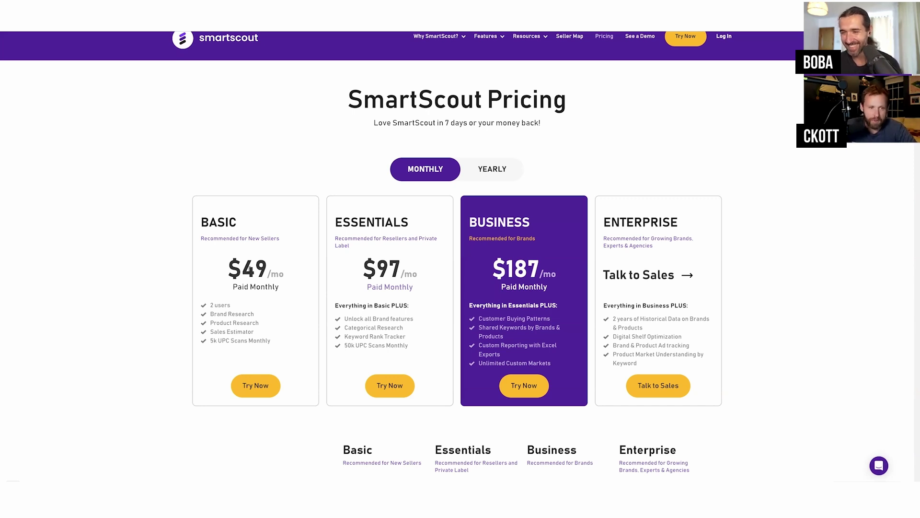
# Highlight the monthly prices of the Basic, Essentials and Business plans one after another.
pyautogui.tripleClick(249, 270)
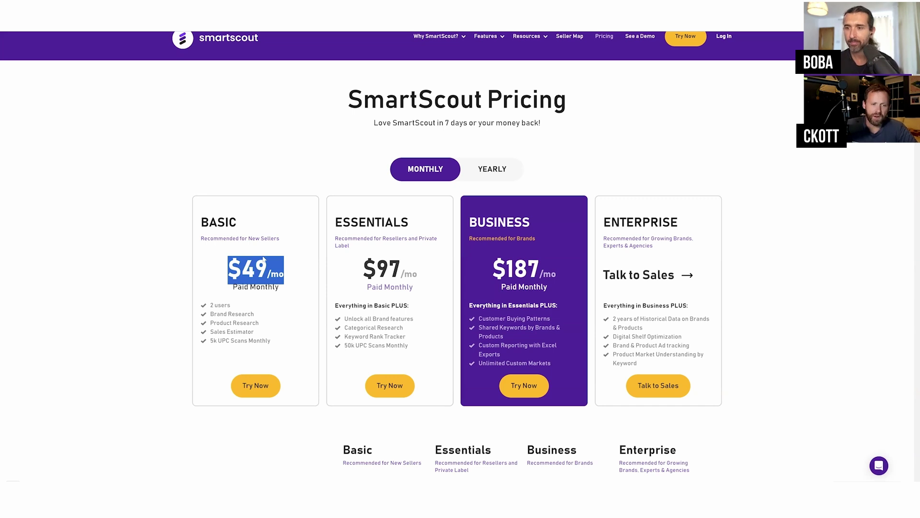
pyautogui.tripleClick(378, 268)
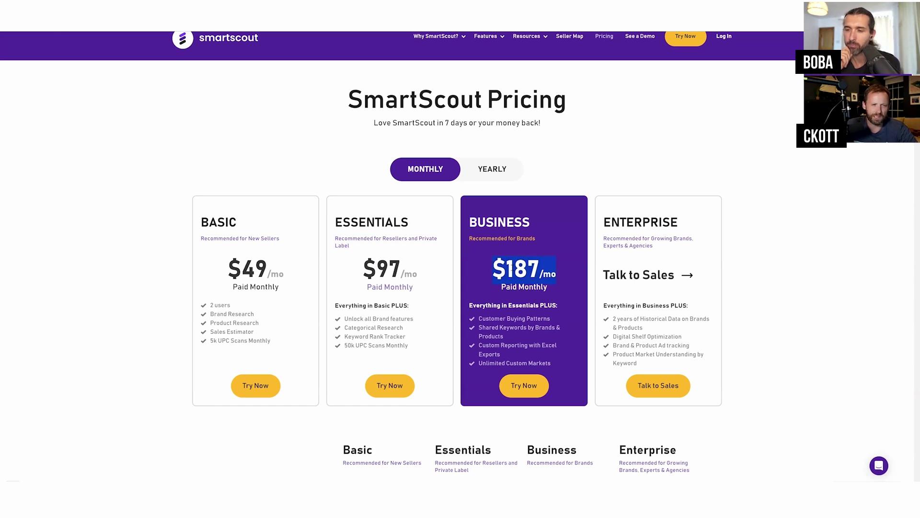
pyautogui.scroll(-1, 511, 268)
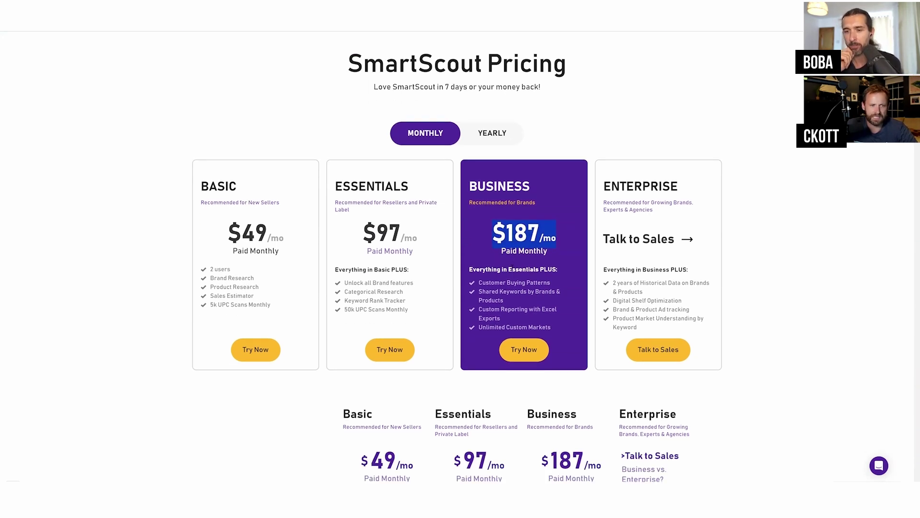
pyautogui.scroll(2, 511, 268)
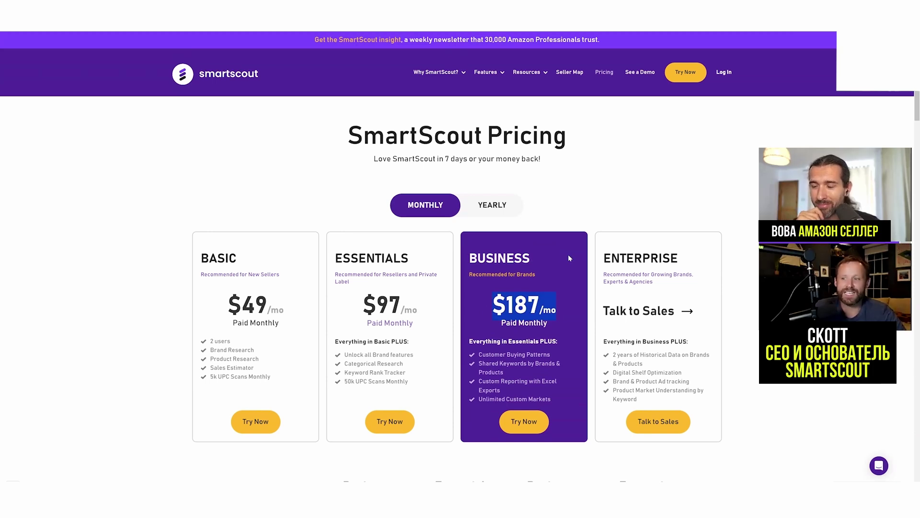
# Highlight the Basic and Essentials plan details together and the Basic plan's monthly price, and clear the selection.
pyautogui.moveTo(472, 353); pyautogui.dragTo(690, 341)
pyautogui.moveTo(417, 312); pyautogui.dragTo(205, 259)
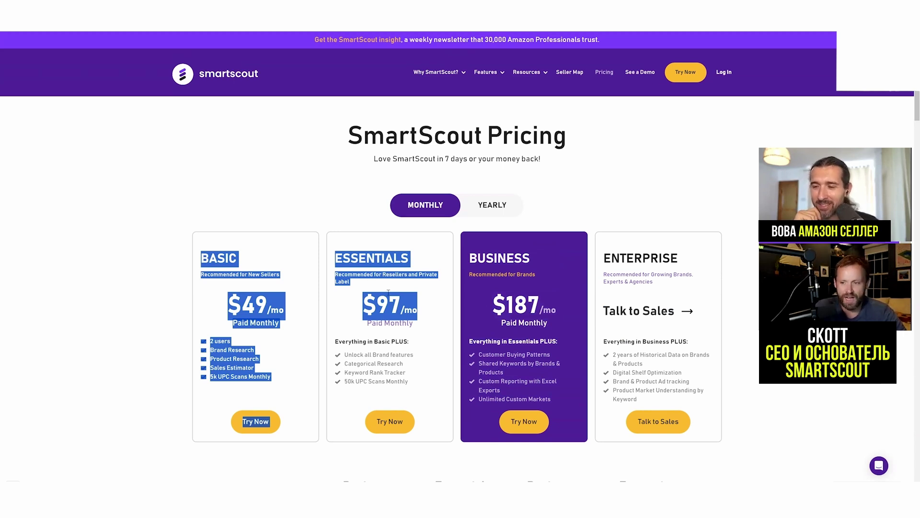
pyautogui.click(373, 303)
pyautogui.moveTo(211, 261); pyautogui.dragTo(388, 309)
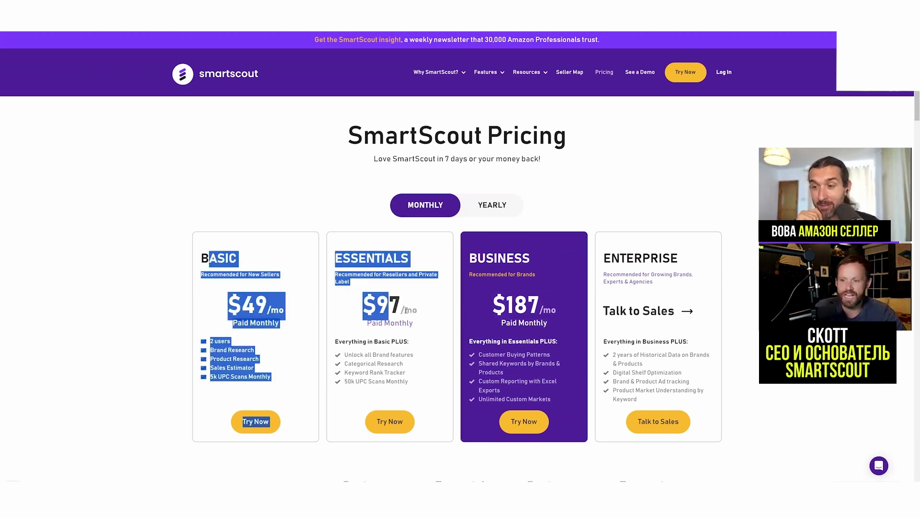
pyautogui.click(411, 311)
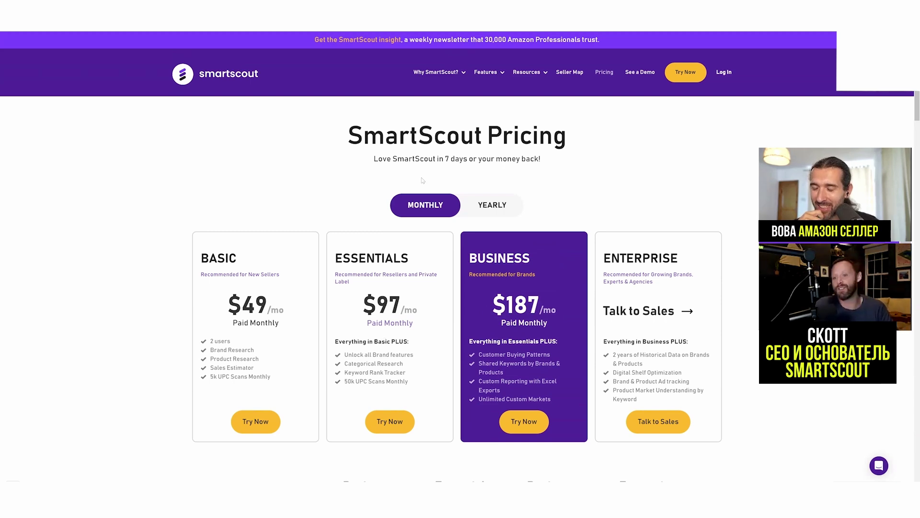
pyautogui.tripleClick(254, 305)
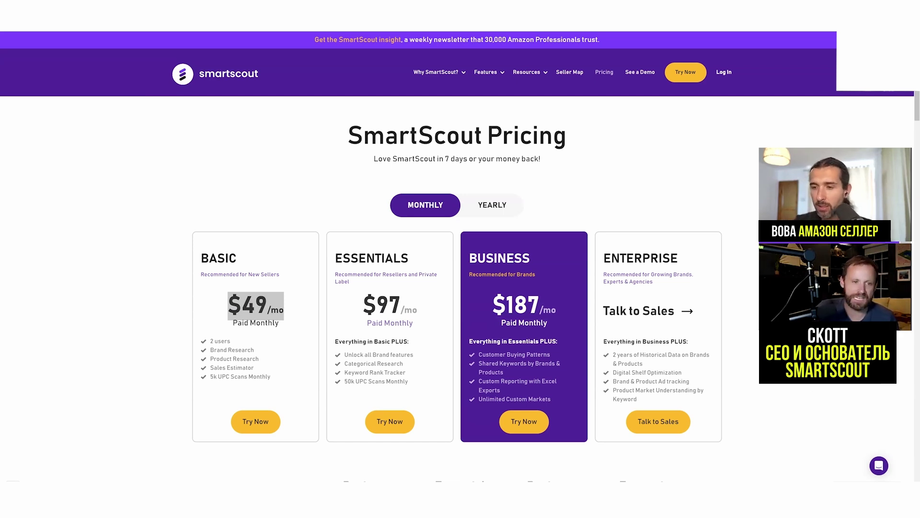
pyautogui.click(371, 127)
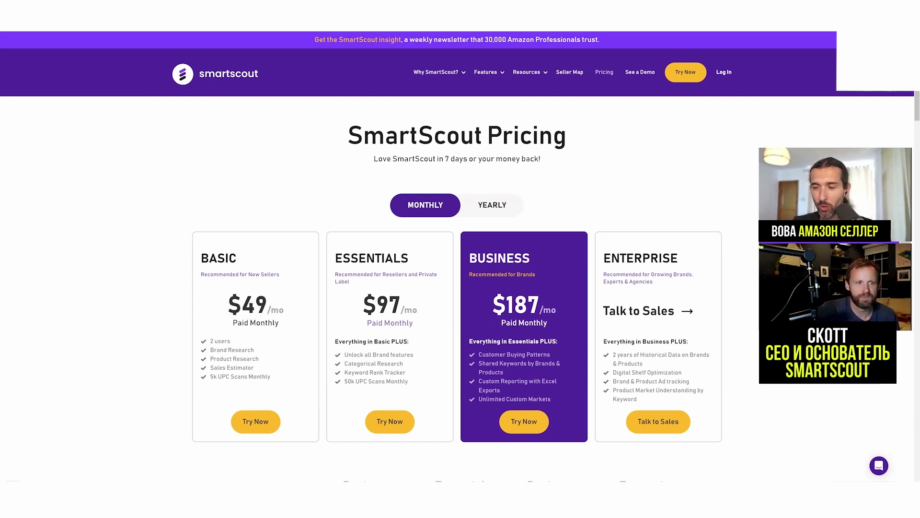